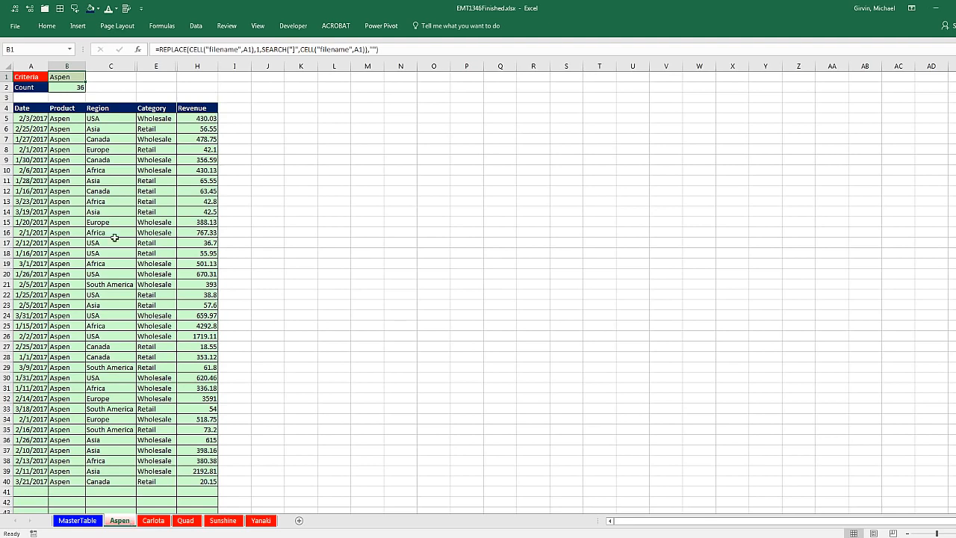
Step: View the Carlota sheet, return to the Aspen sheet and rename it Quad
click(153, 521)
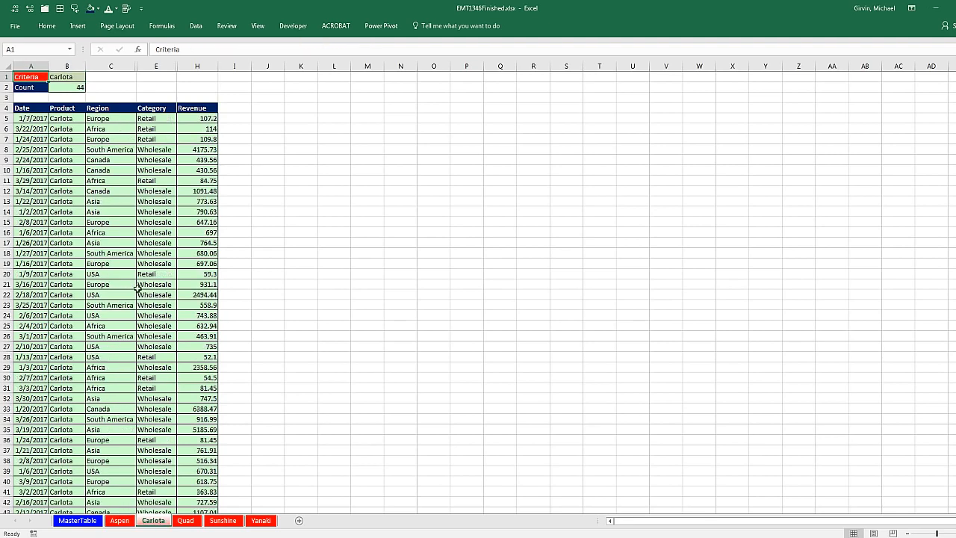
click(119, 521)
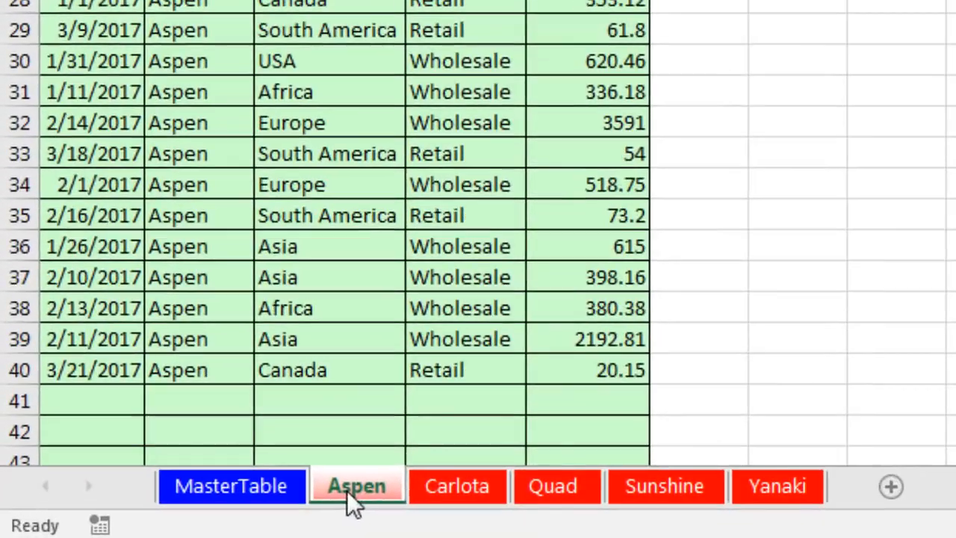
double_click(117, 522)
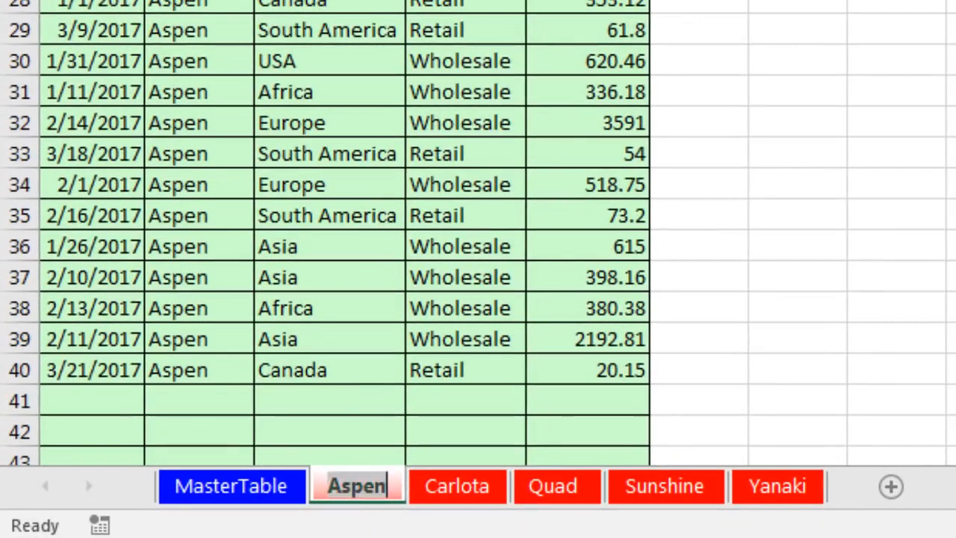
text(Quad)
key(Return)
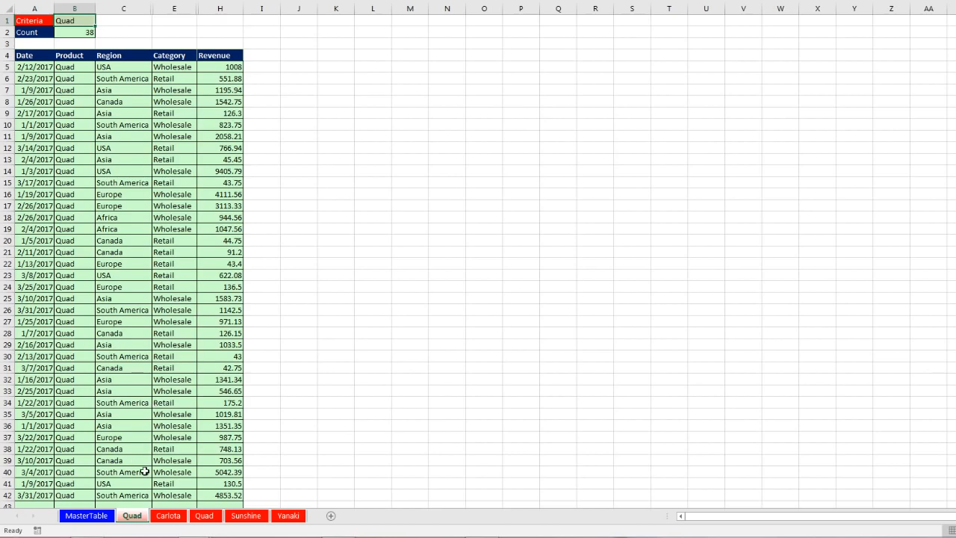
Step: Rename the sheet back to Aspen
key(alt+h)
text(orAspen)
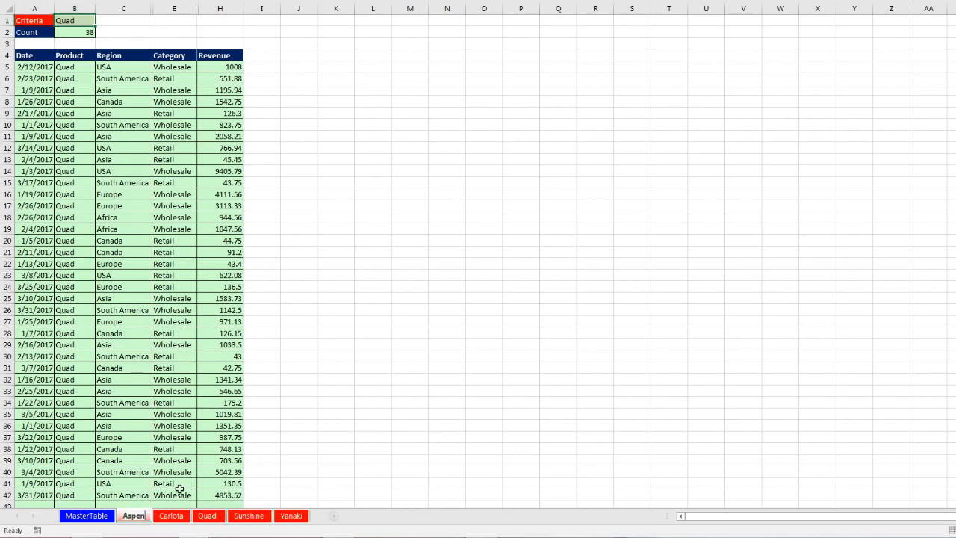
key(Return)
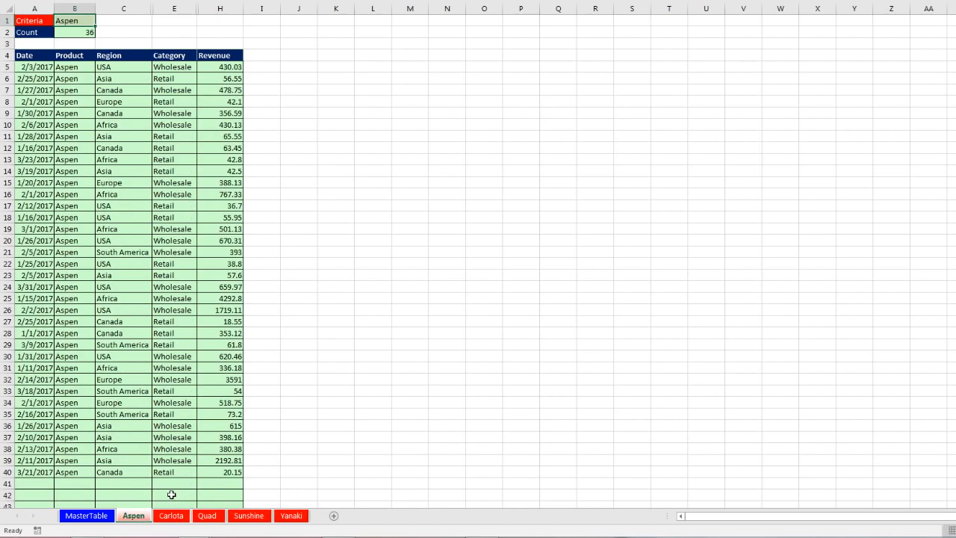
Step: Show the MasterTable sheet and check the master table's name in its design settings
click(95, 516)
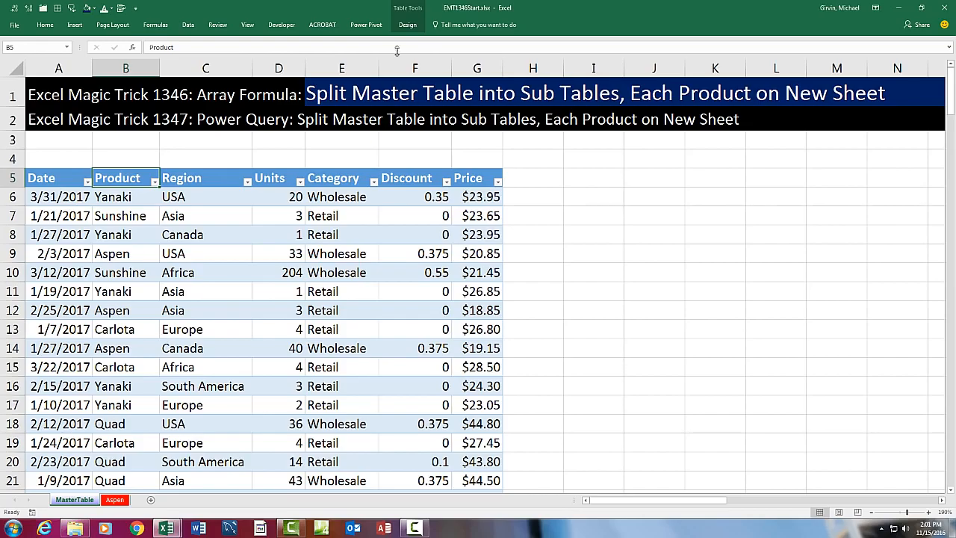
click(407, 24)
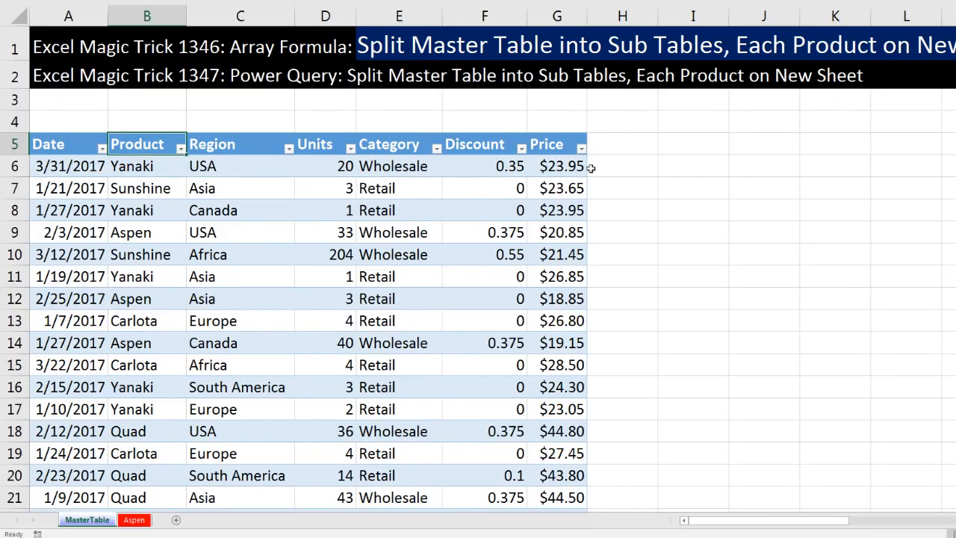
Step: Enter the test formula =fSales[Product] in I4 by selecting the table's whole Product column
click(700, 120)
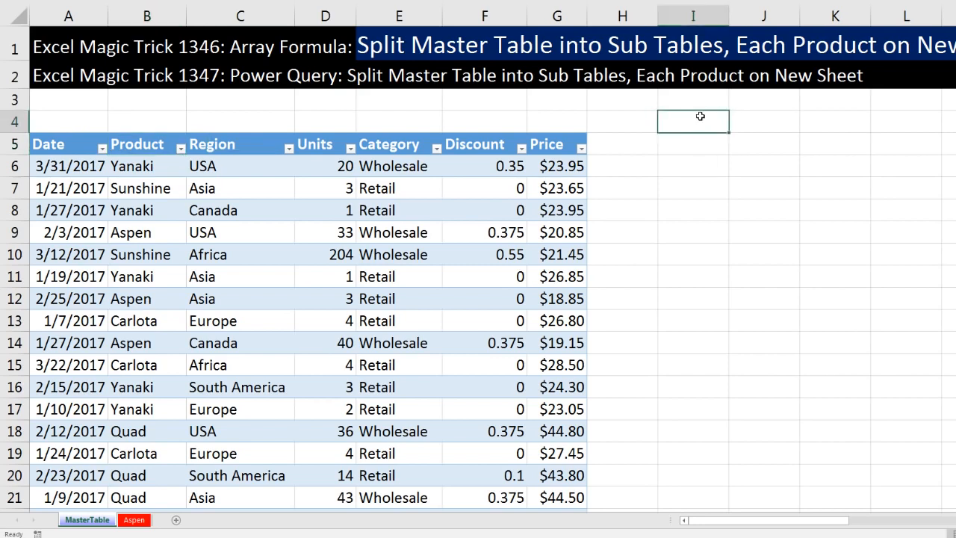
text(=)
click(140, 167)
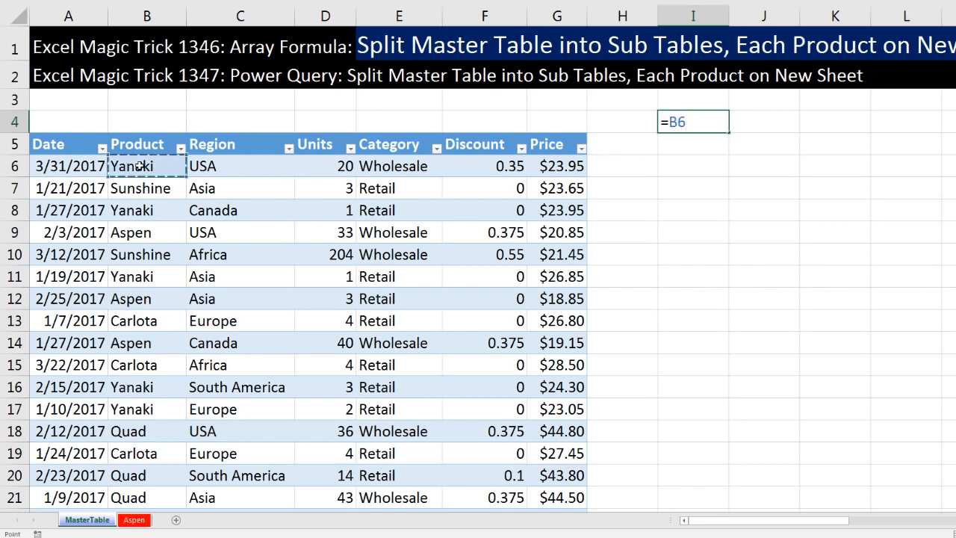
key(ctrl+shift+Down)
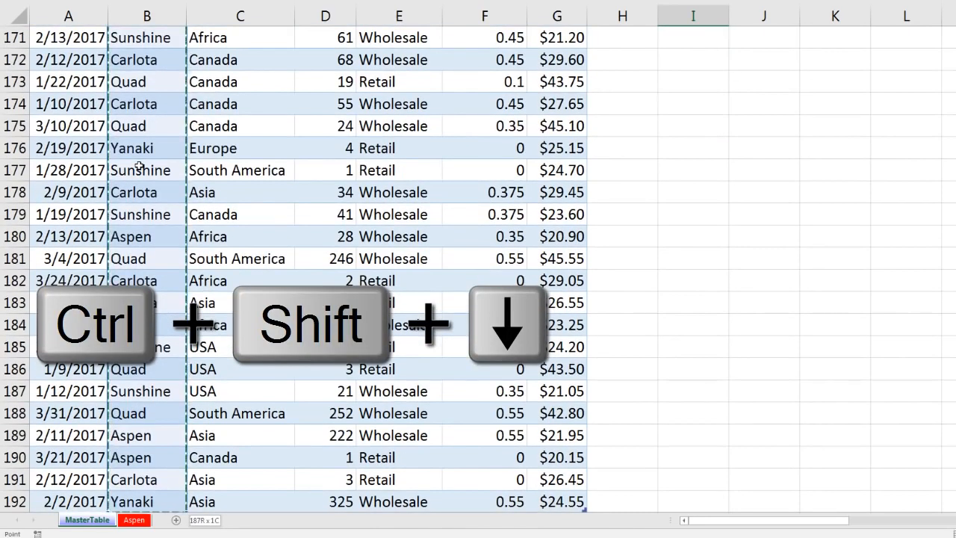
key(ctrl+BackSpace)
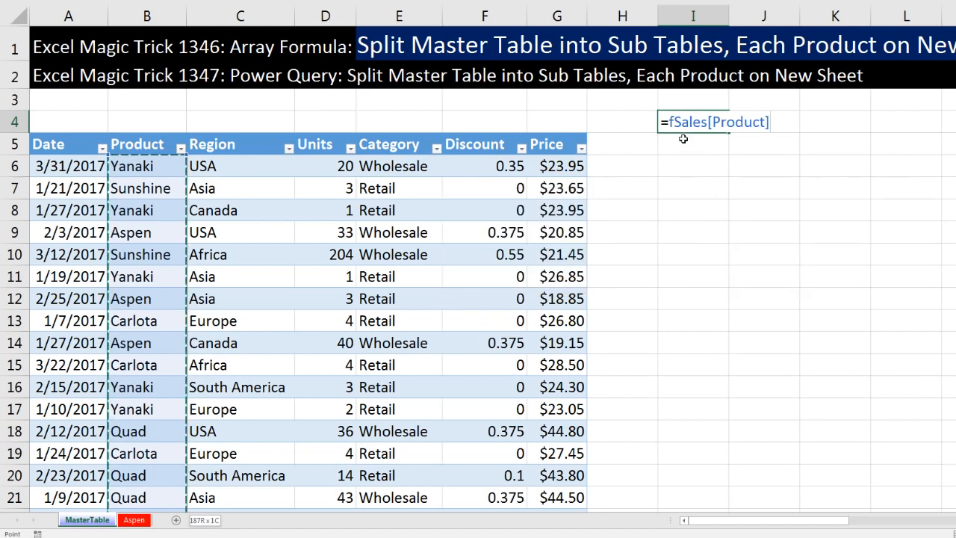
click(669, 121)
key(ctrl+Return)
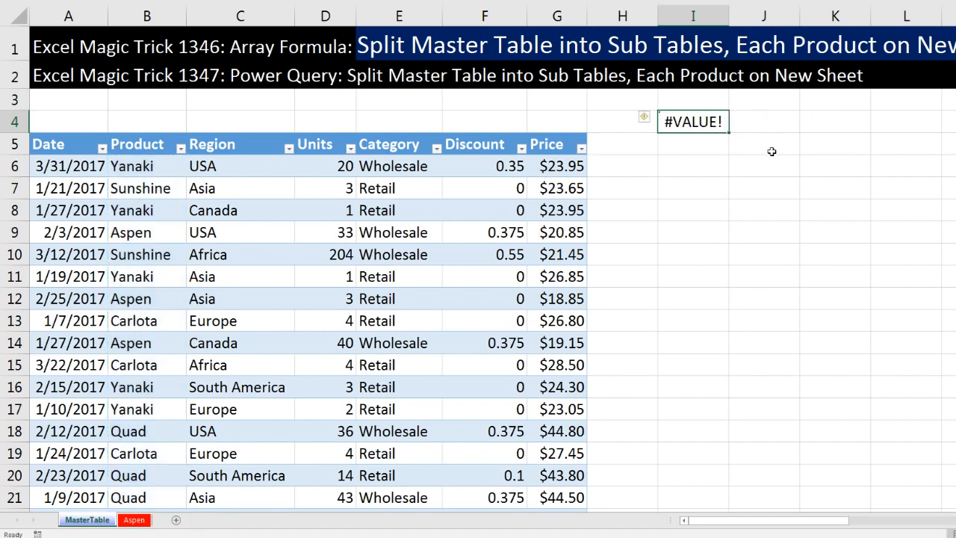
Step: Copy the I4 formula down to I5 and across to J4, inspecting the column reference in each copy
drag(730, 134, 732, 154)
double_click(723, 145)
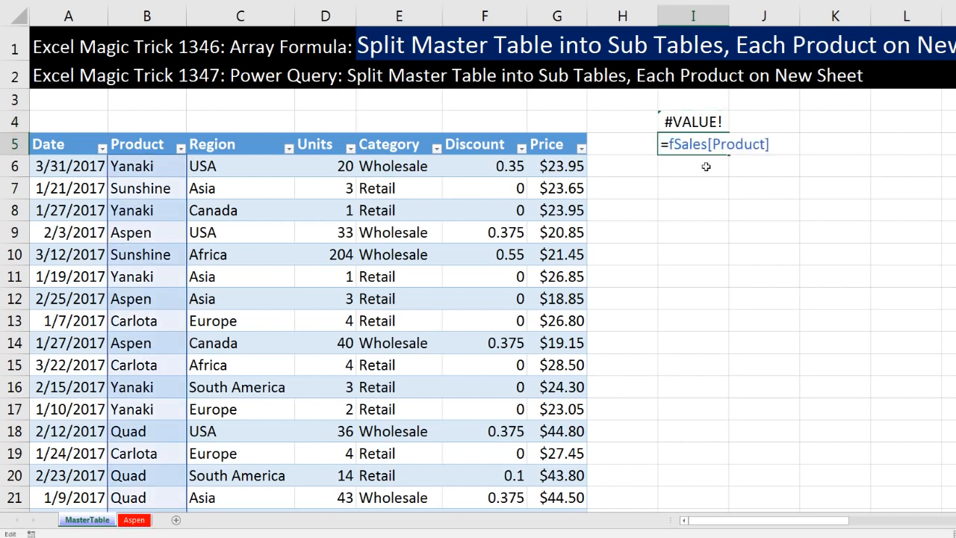
click(725, 129)
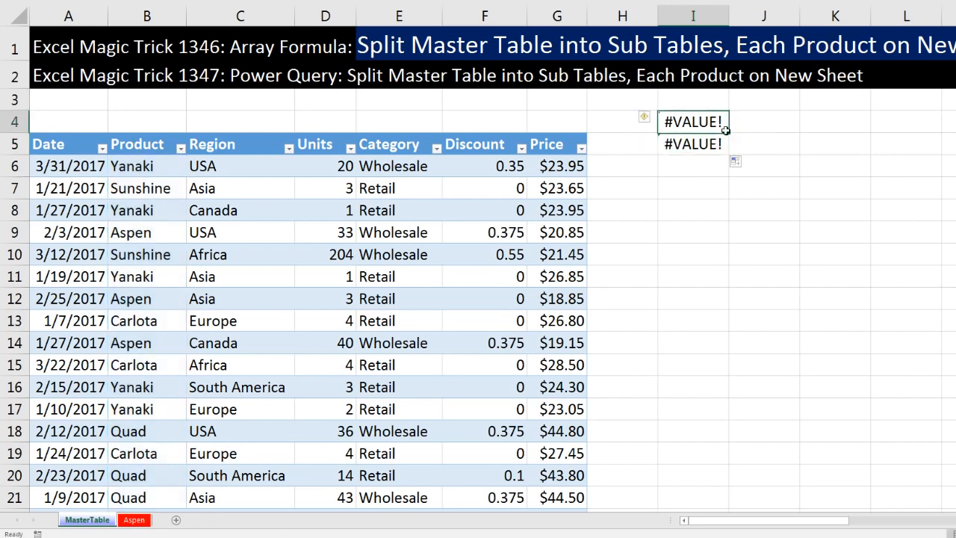
drag(729, 134, 794, 124)
click(794, 124)
key(F2)
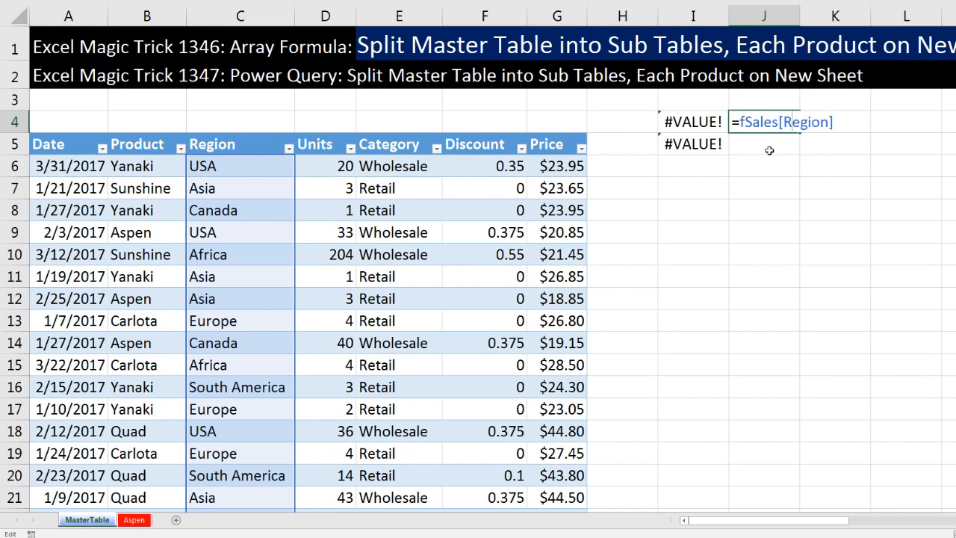
key(ctrl+Return)
Step: Clear the test formulas from I4:J5
drag(694, 120, 756, 151)
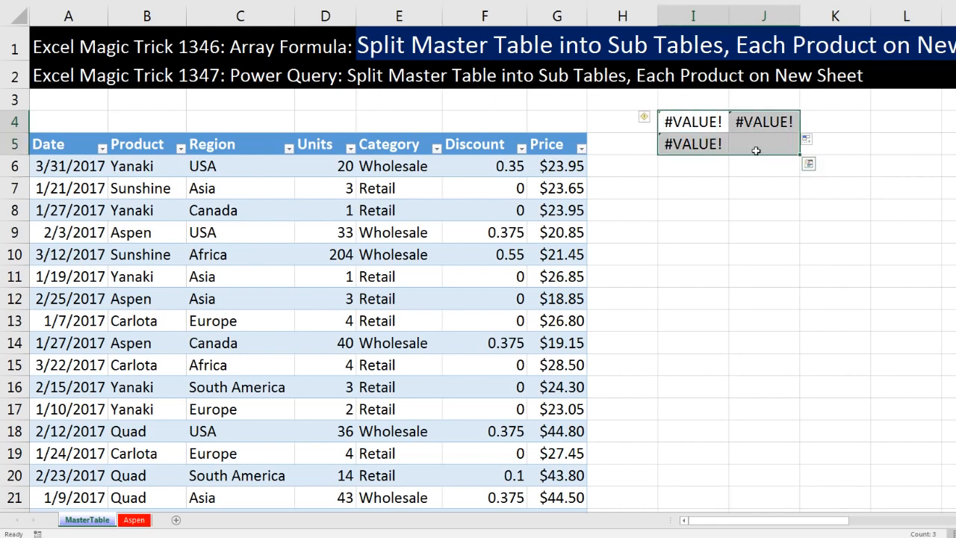
key(Delete)
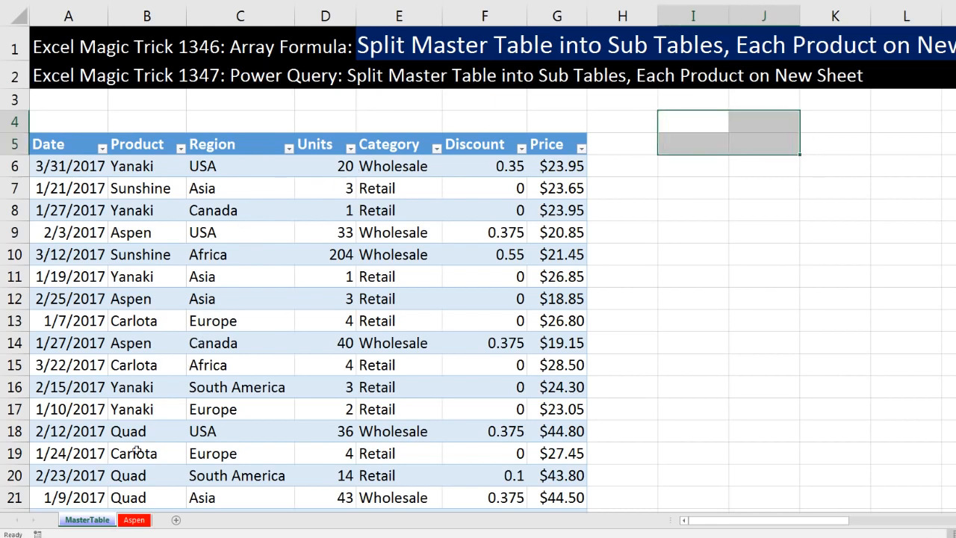
Step: On the Aspen sheet, enter =CELL("filename",A1) in criteria cell B1
click(134, 519)
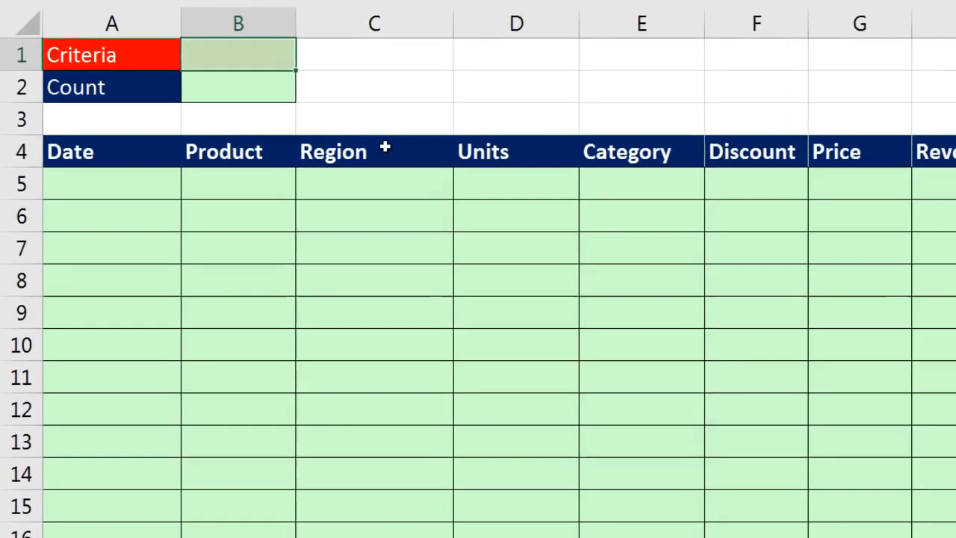
text(=c)
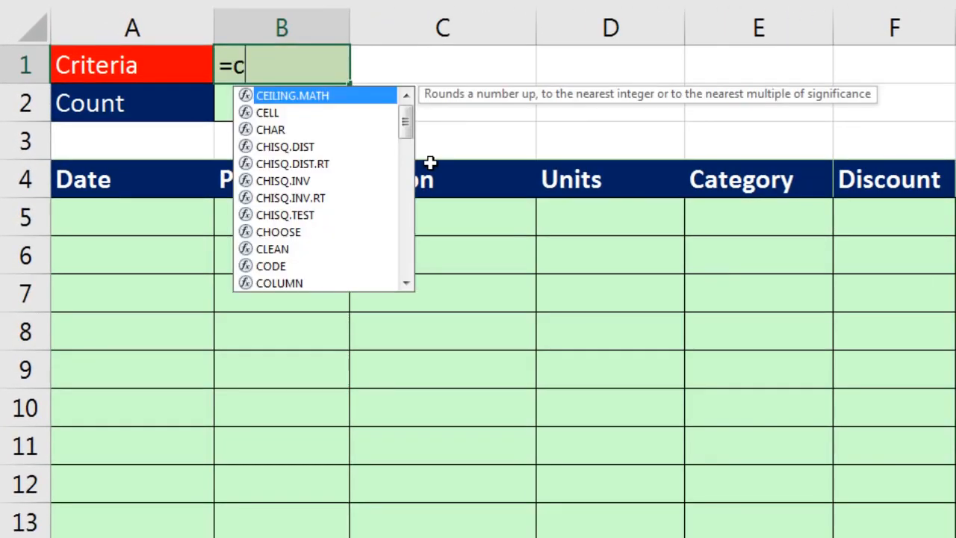
text(ell)
key(Tab)
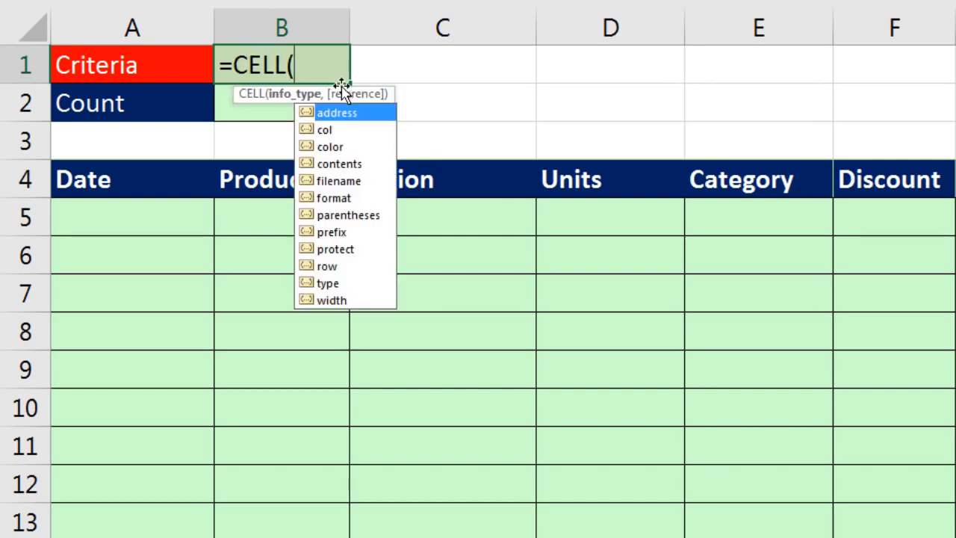
double_click(349, 183)
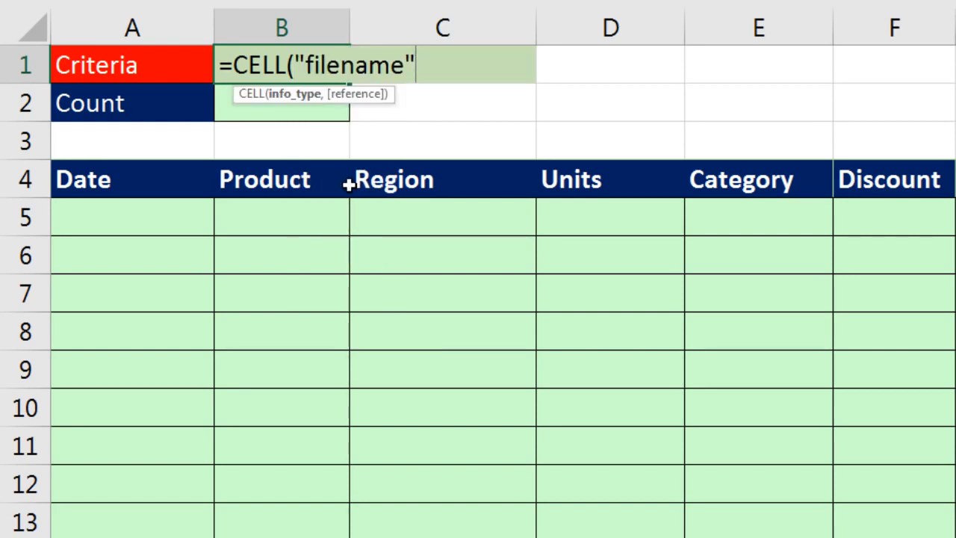
text(,)
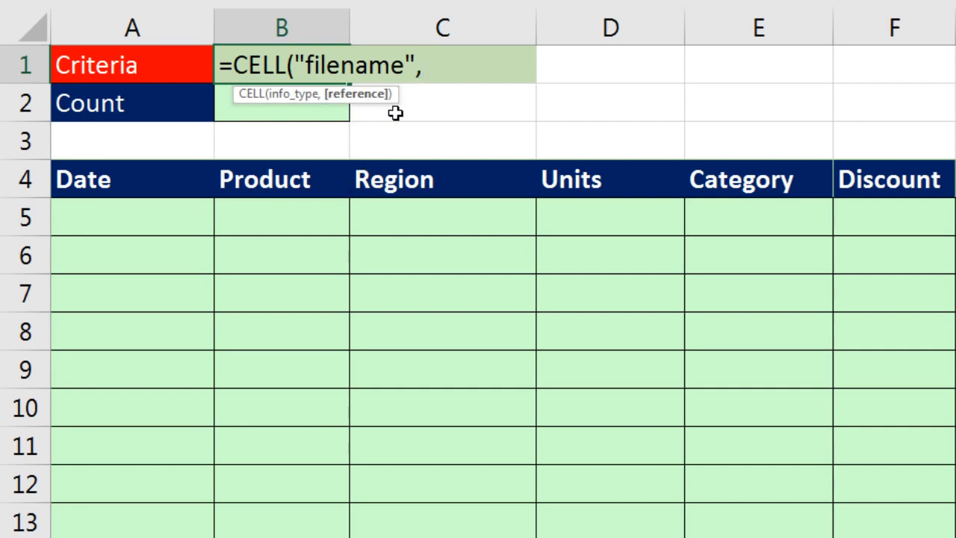
text(A1)
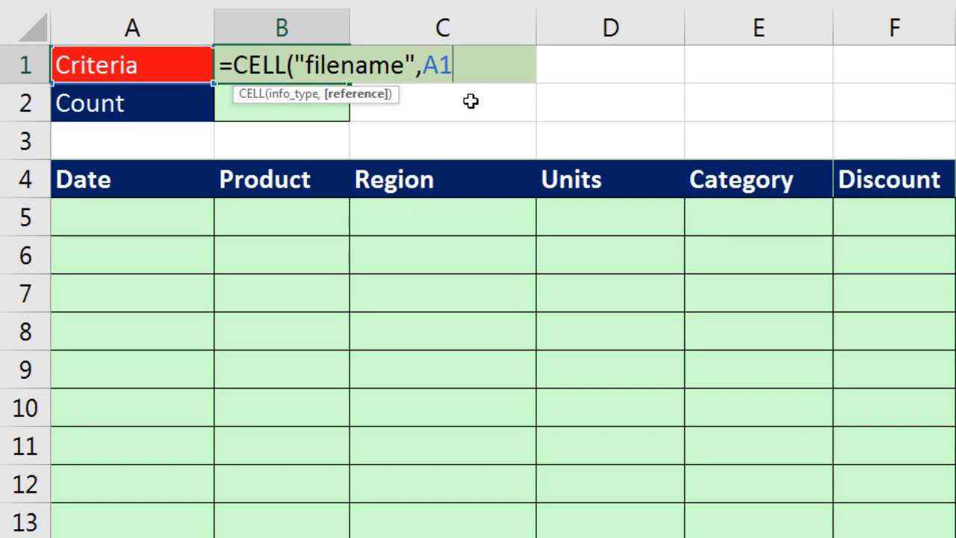
text())
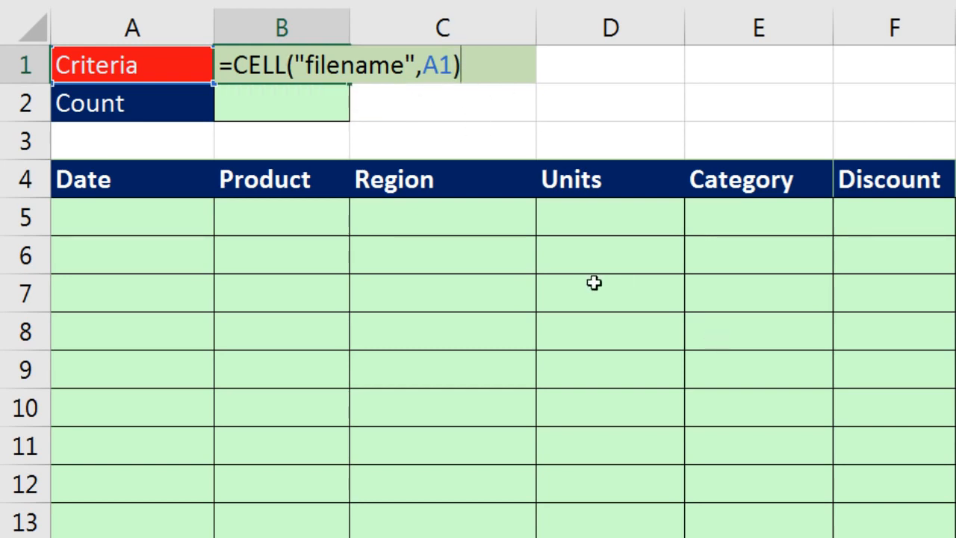
key(ctrl+Return)
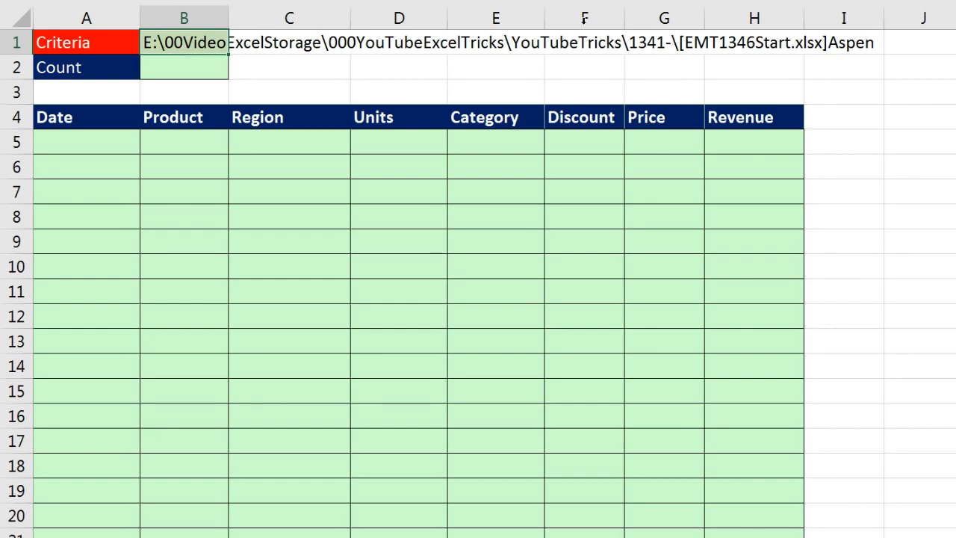
Step: Wrap the B1 formula in a REPLACE function and copy its CELL("filename",A1) argument
key(F2)
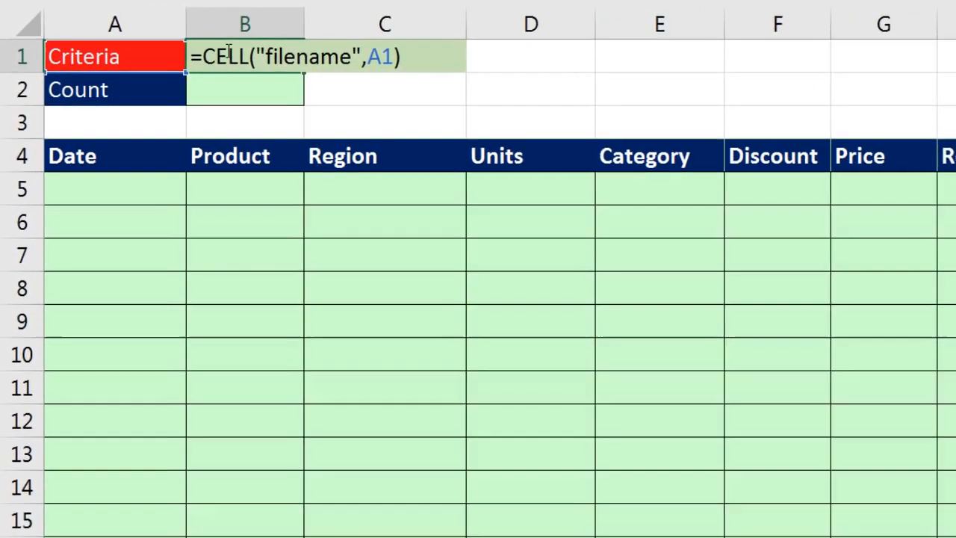
text(rep)
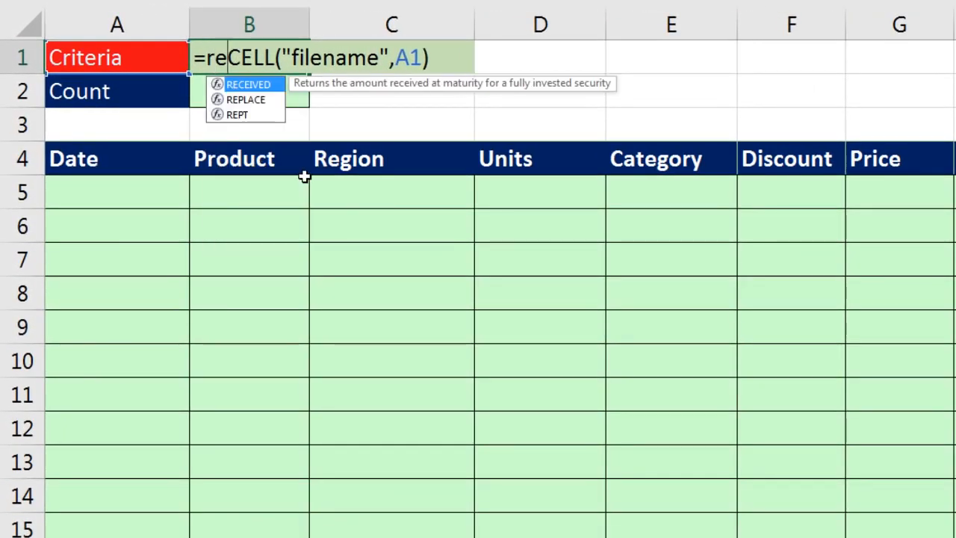
key(Tab)
click(277, 83)
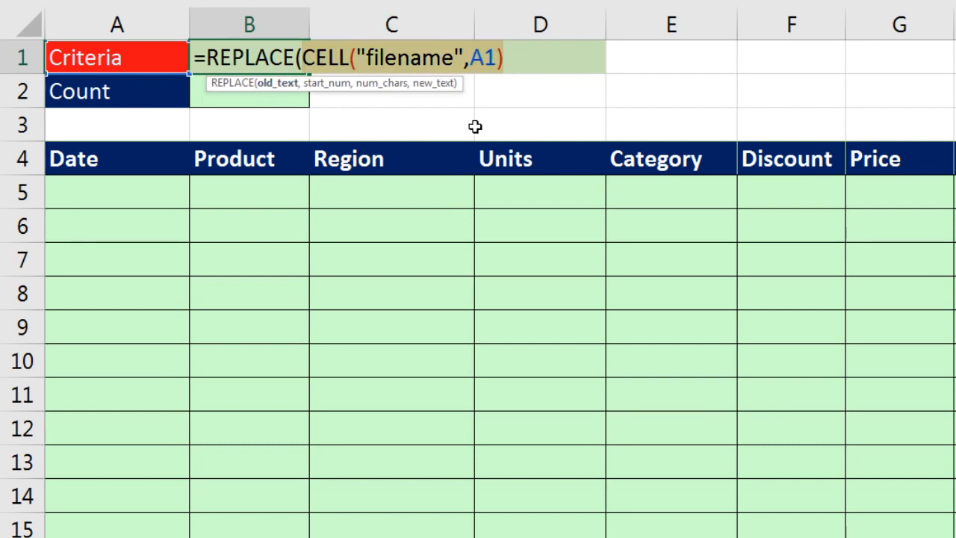
key(ctrl+c)
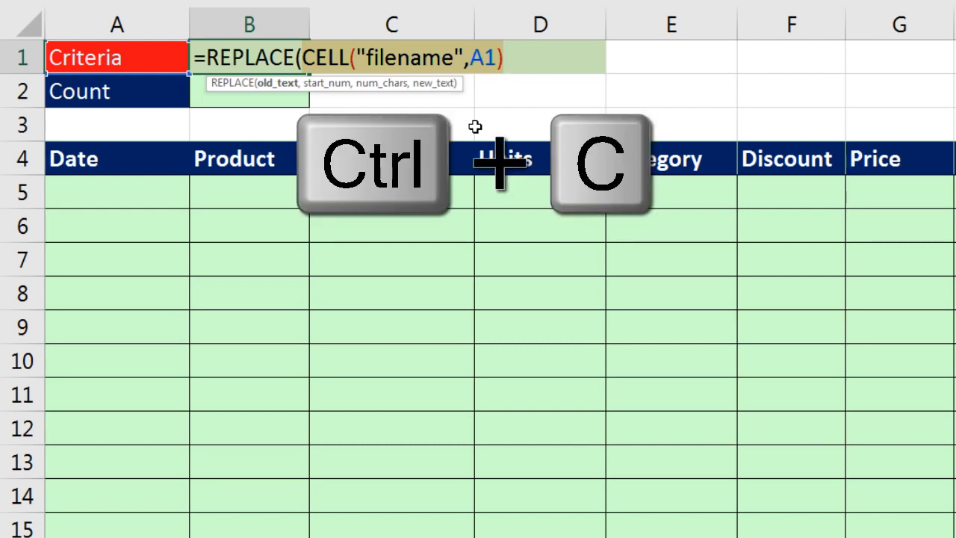
Step: Continue the REPLACE formula in B1 with start_num 1 and num_chars SEARCH("]",CELL("filename",A1))
click(527, 63)
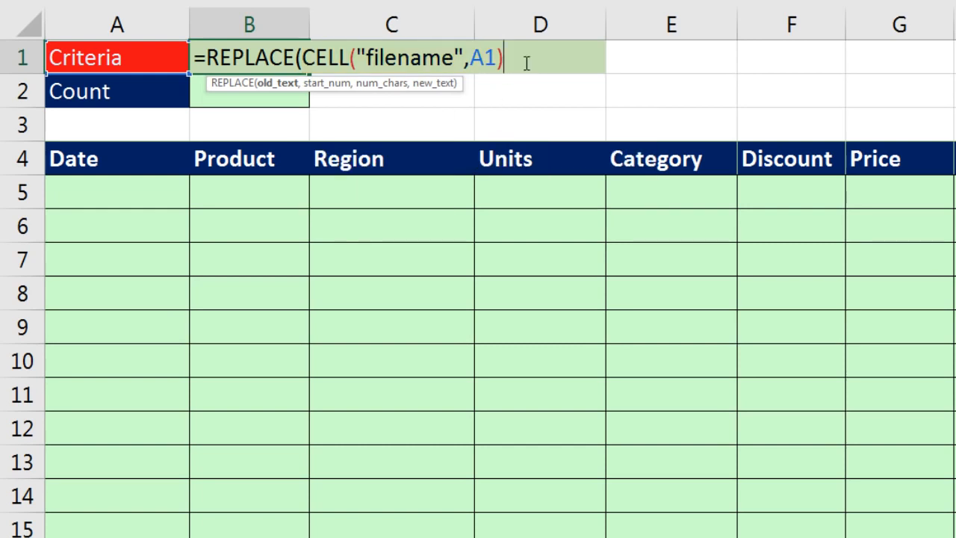
text(,)
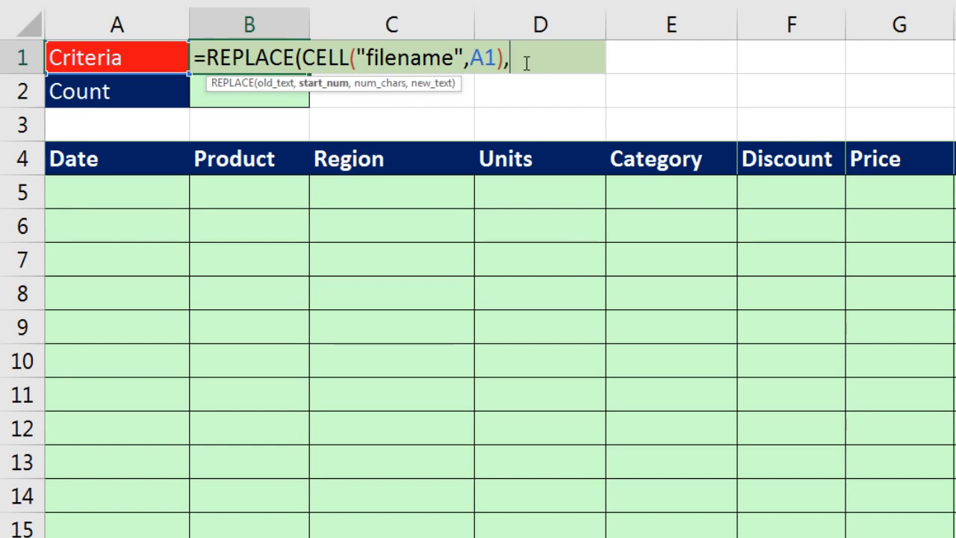
text(1,)
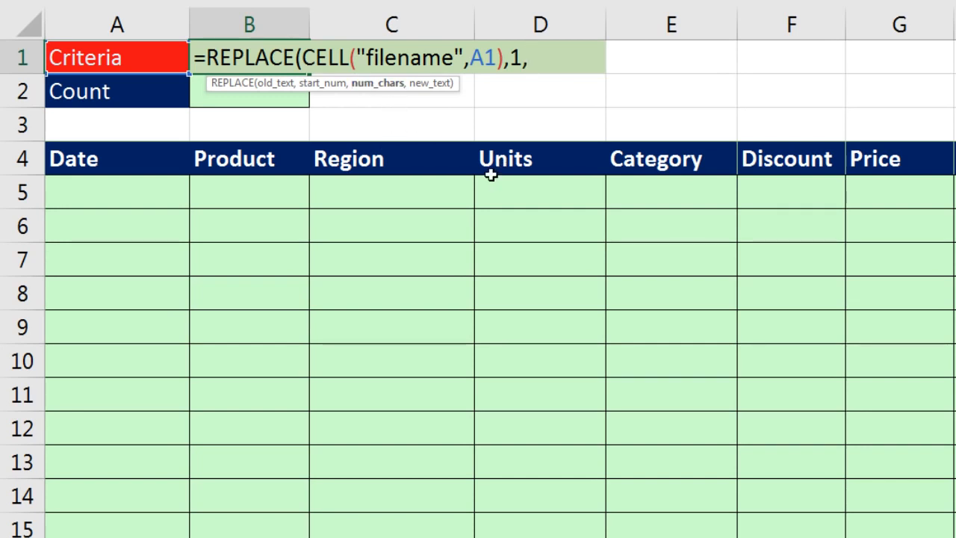
text(s)
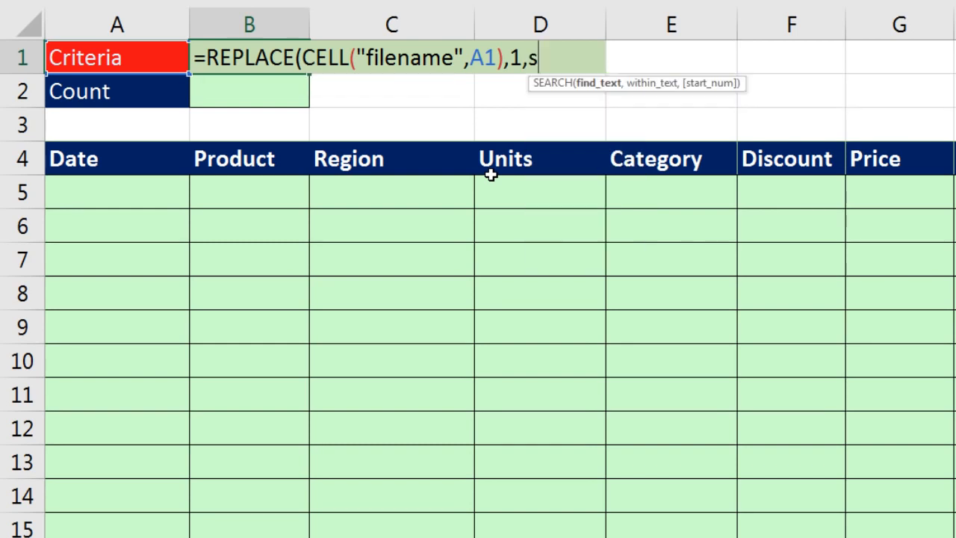
key(Tab)
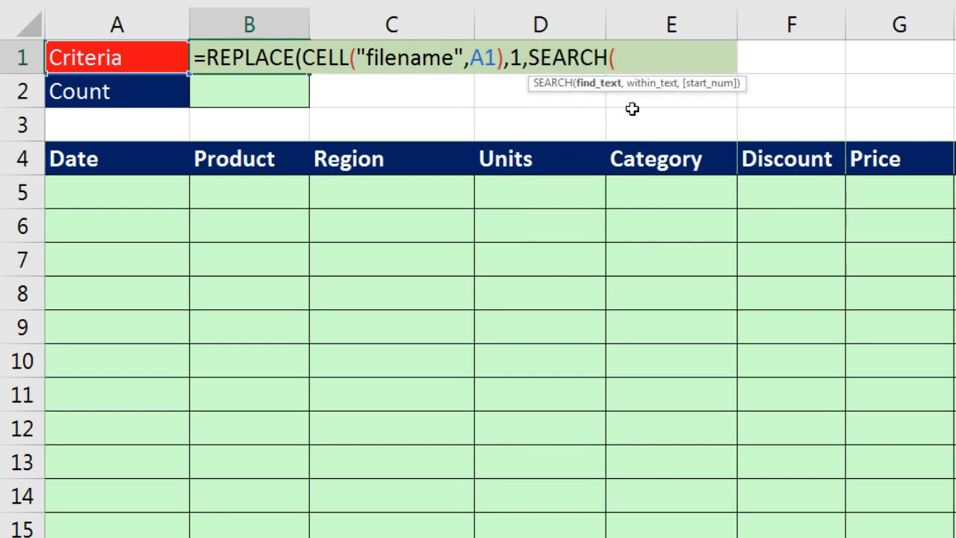
text("]",)
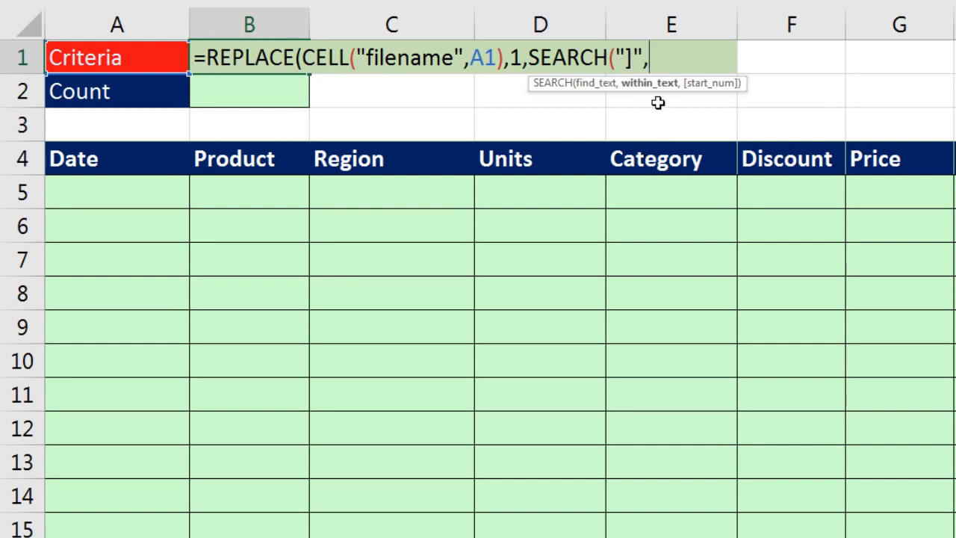
key(ctrl+v)
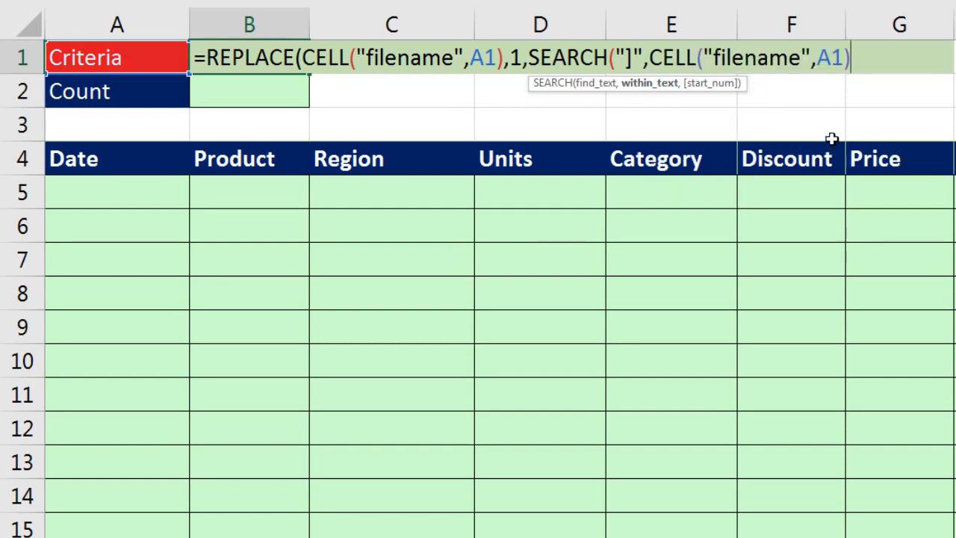
text())
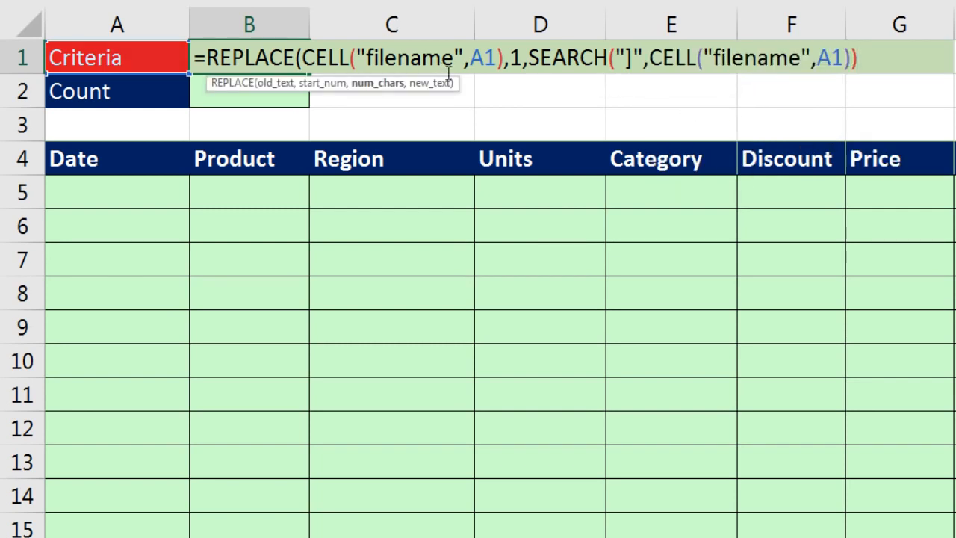
Step: Evaluate the SEARCH part of the B1 formula in place to check its result, and restore the expression
drag(454, 85, 675, 103)
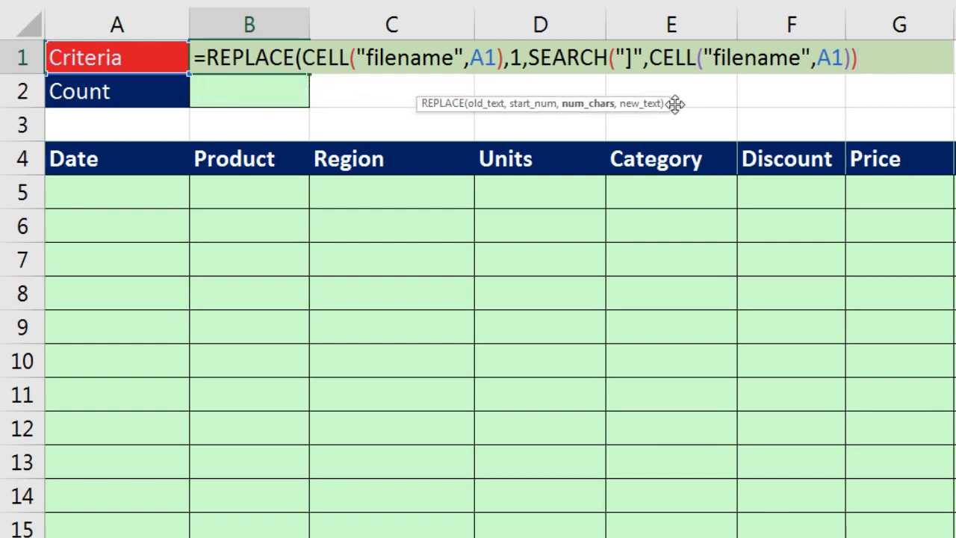
click(614, 103)
key(F9)
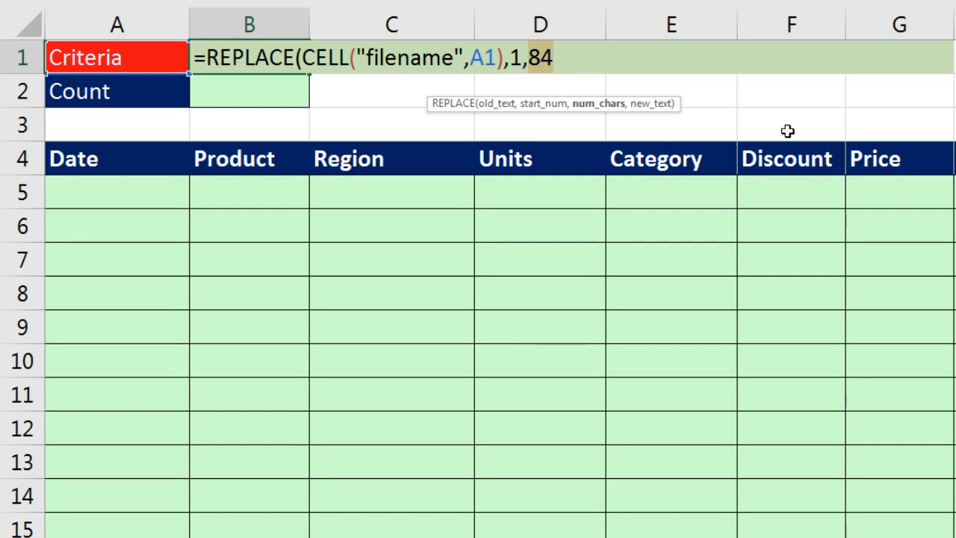
key(ctrl+z)
Step: Complete the REPLACE formula in B1 with an empty string "" as new_text and enter it
click(867, 65)
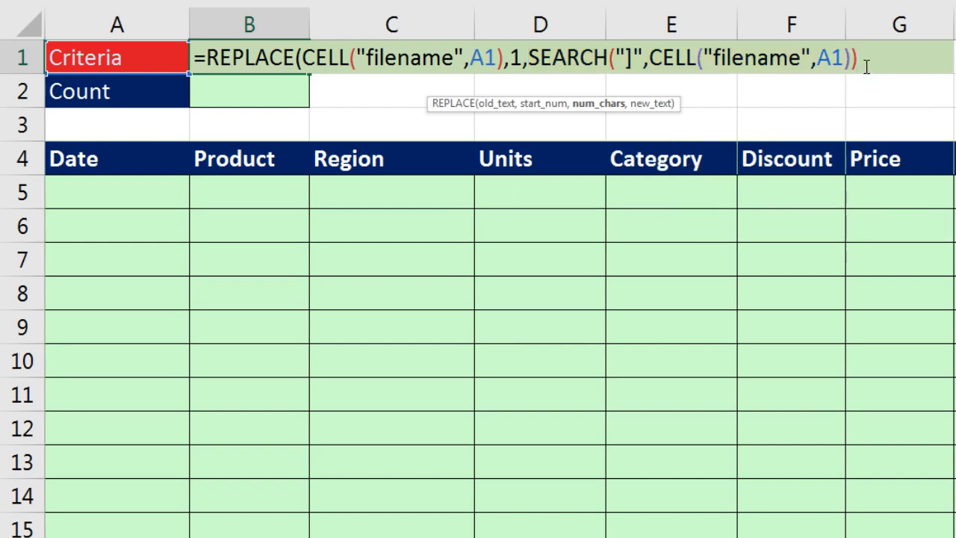
text(,)
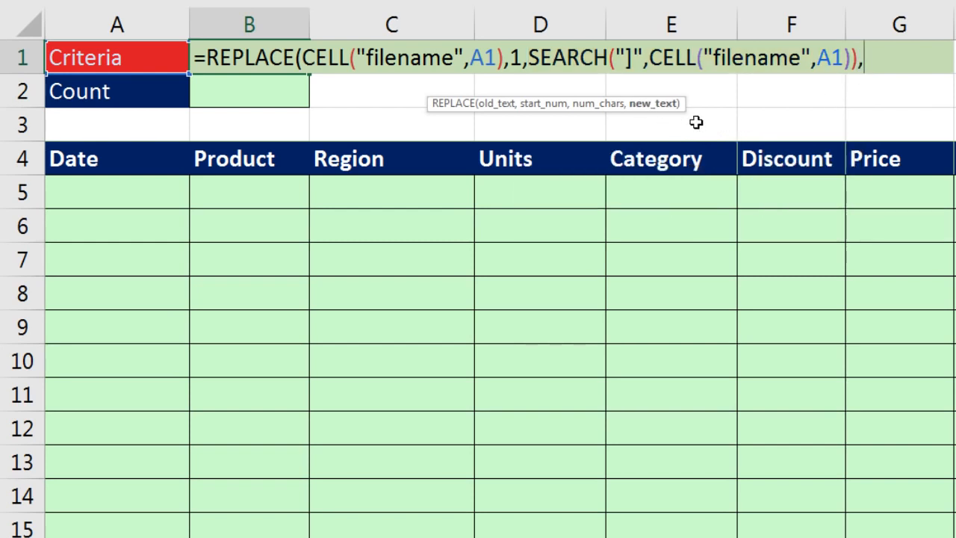
text("")
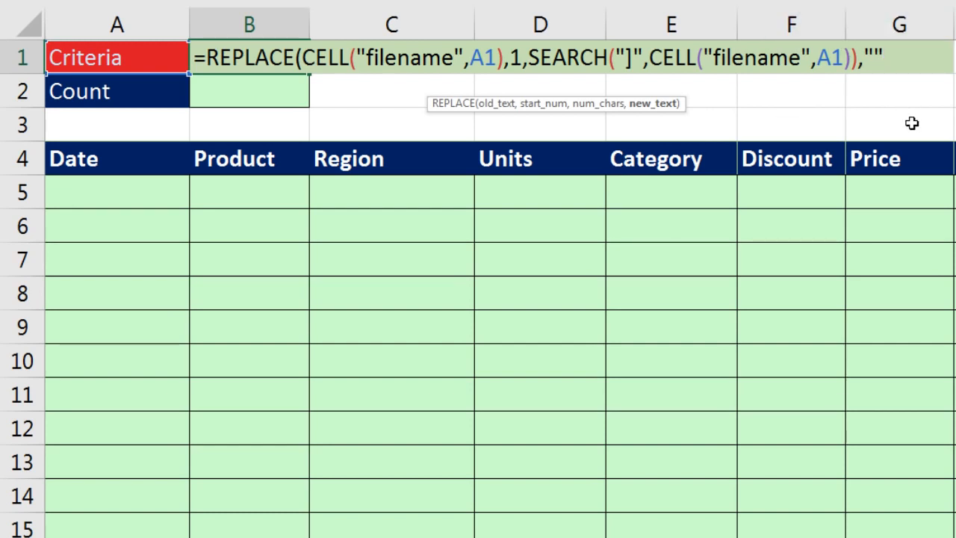
text())
key(Return)
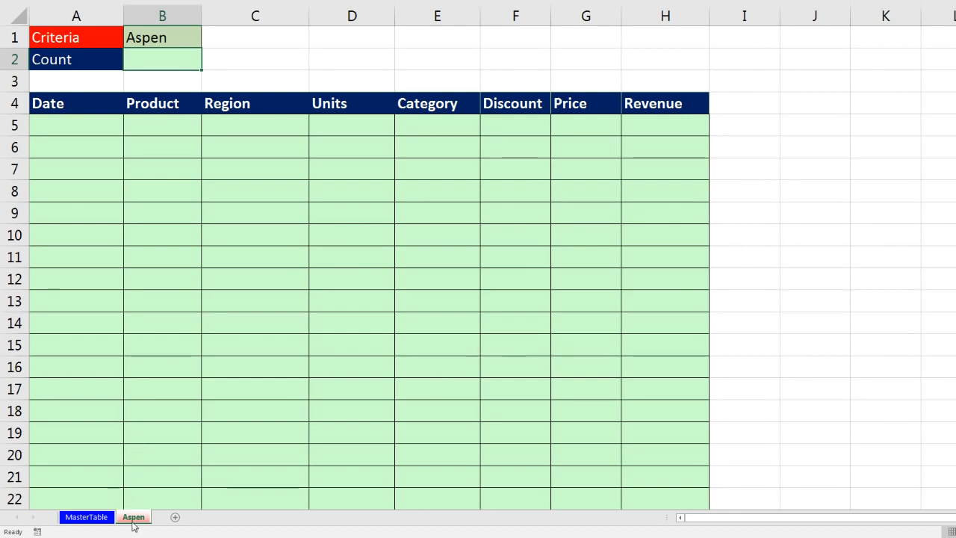
Step: Test the B1 sheet-name formula by renaming the Aspen sheet to Quad and back to Aspen
double_click(134, 517)
text(Quad)
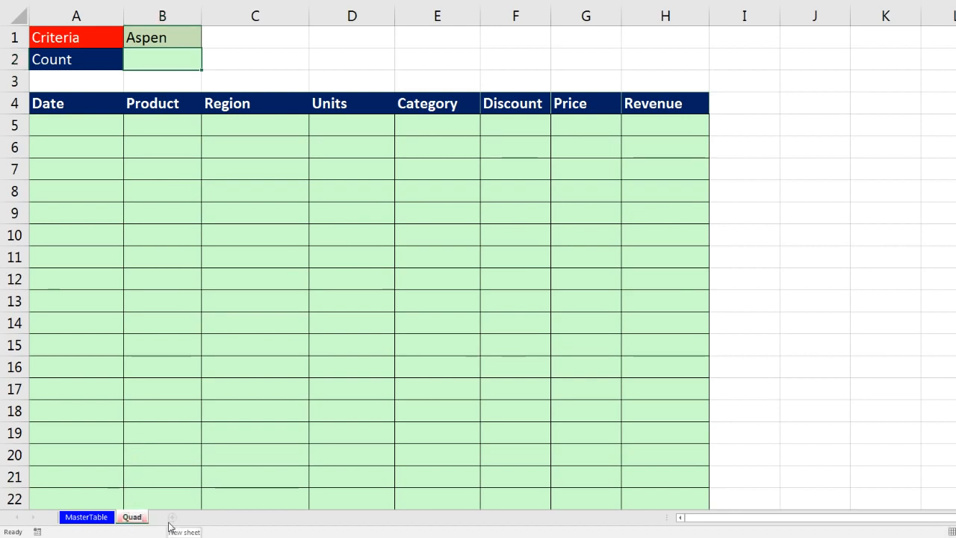
key(Return)
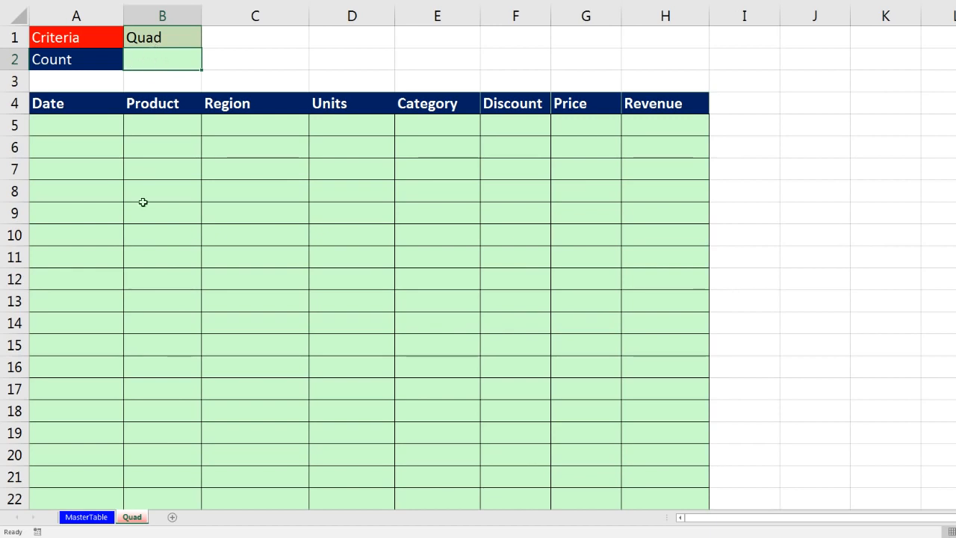
double_click(132, 517)
text(Aspen)
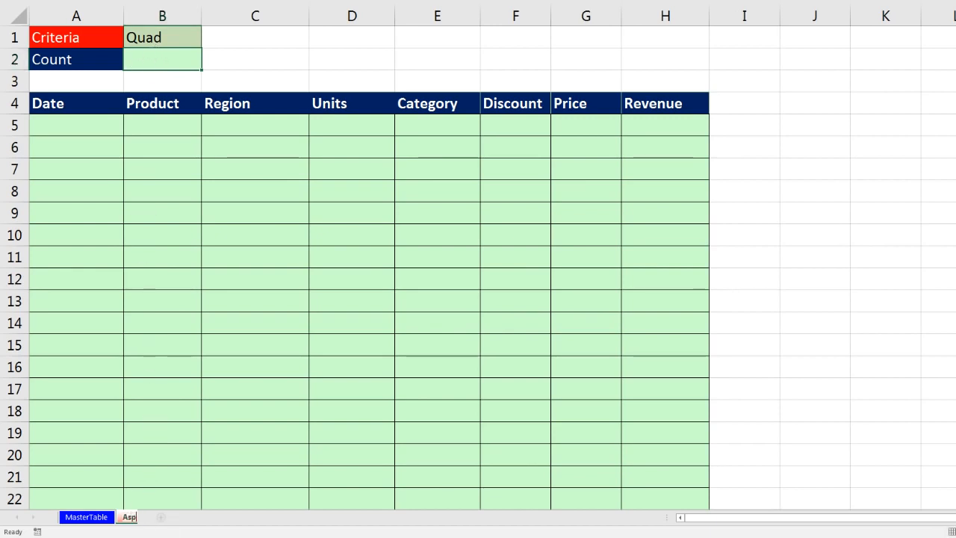
key(Return)
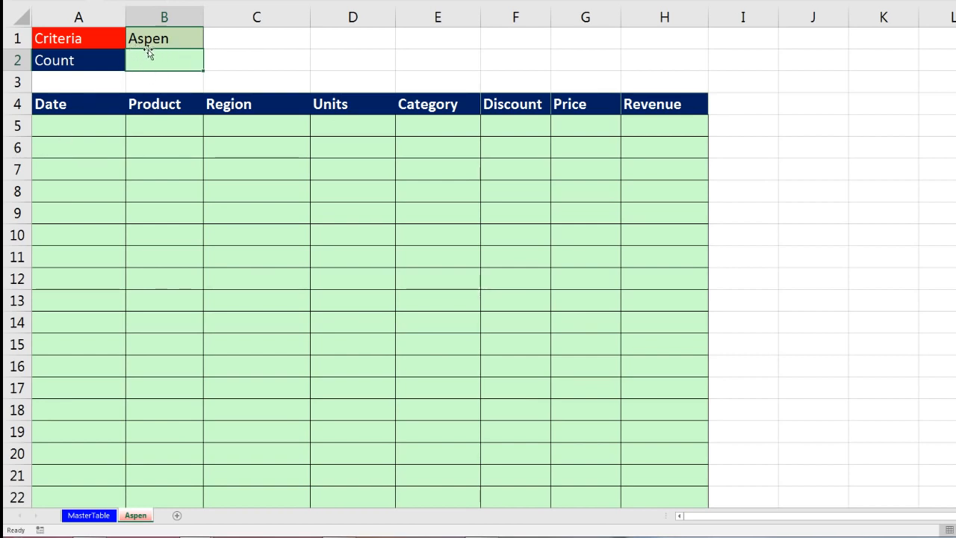
Step: Check the Product column on MasterTable, and start a COUNTIFS formula in Aspen cell B2 with fSales[Product] as the criteria range
click(88, 515)
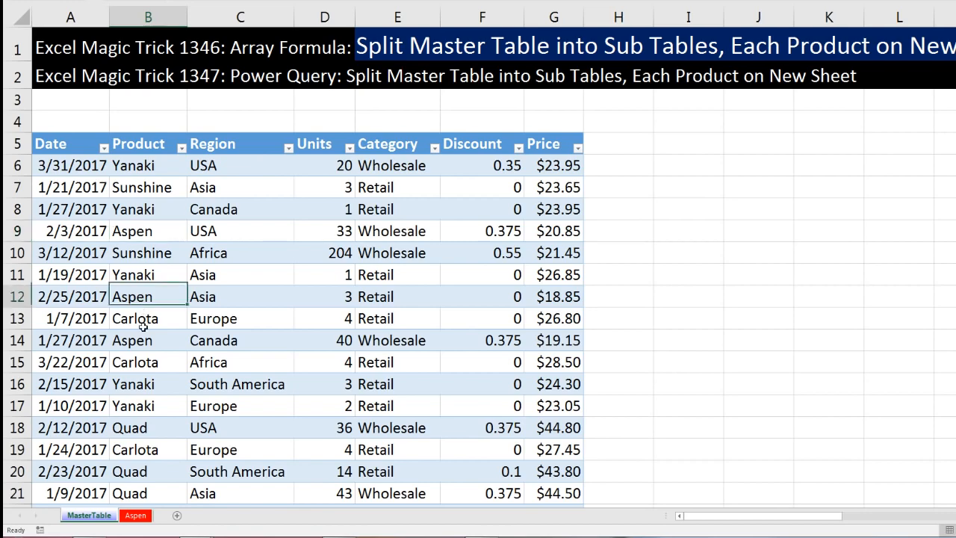
click(135, 515)
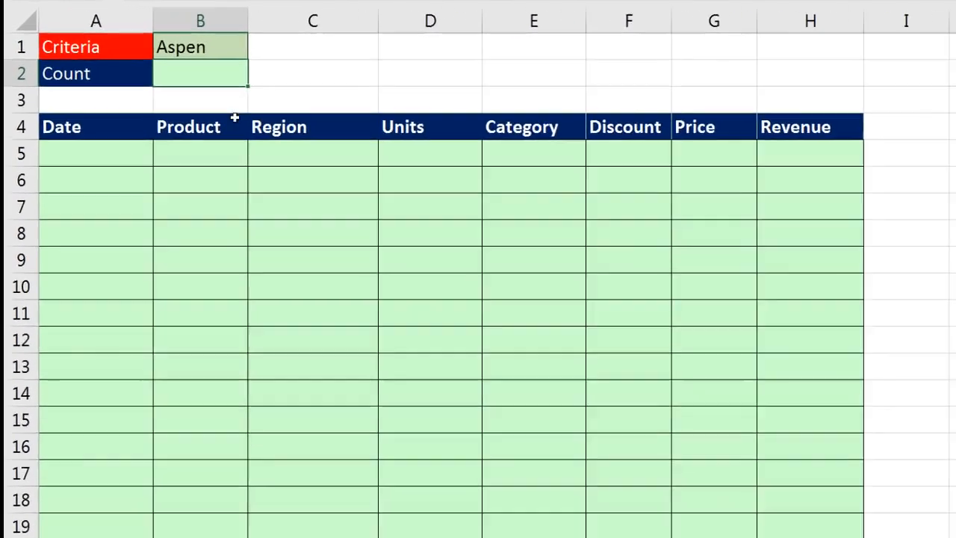
text(=countifs)
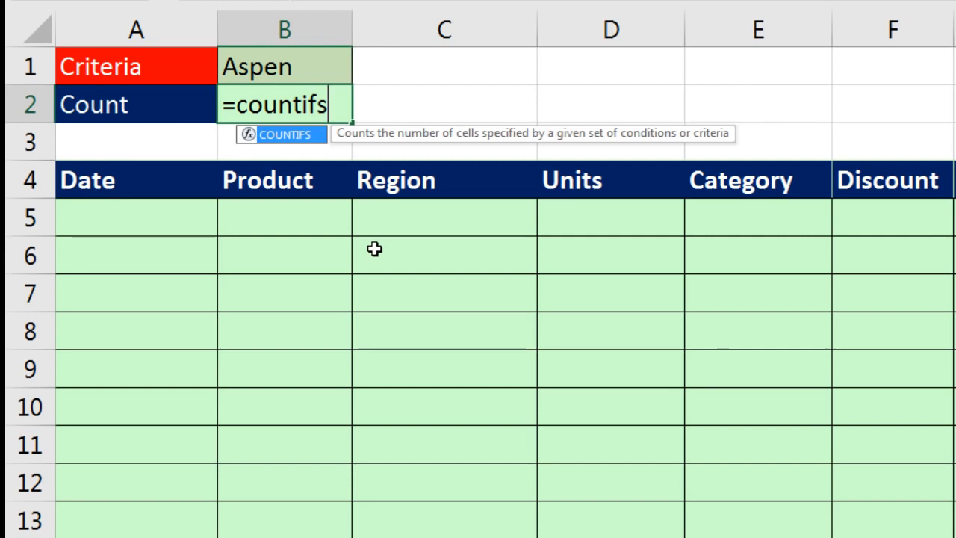
key(Tab)
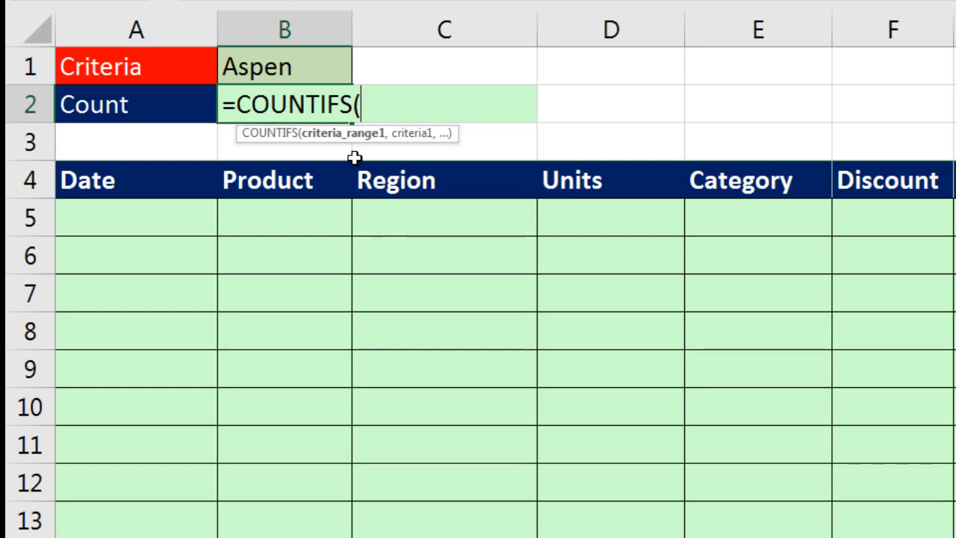
text(f)
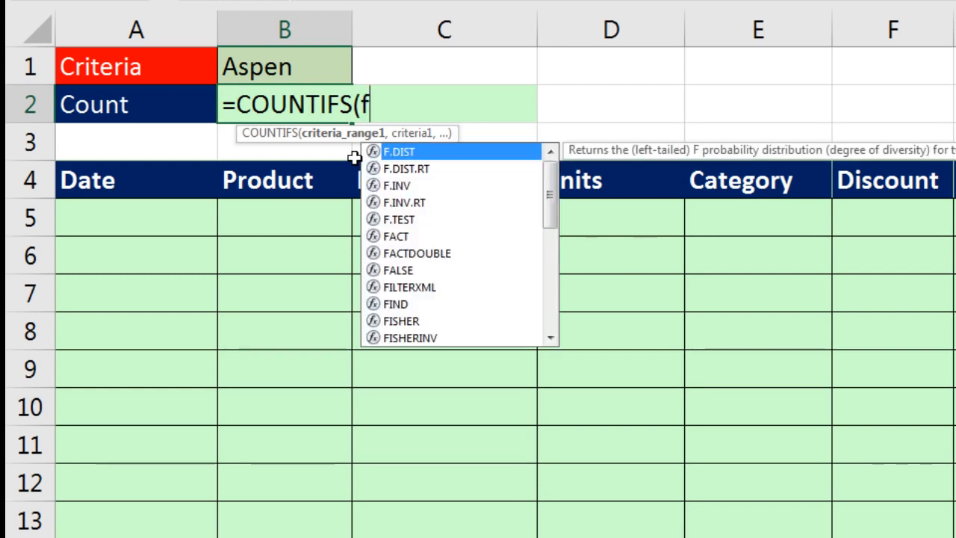
text(s)
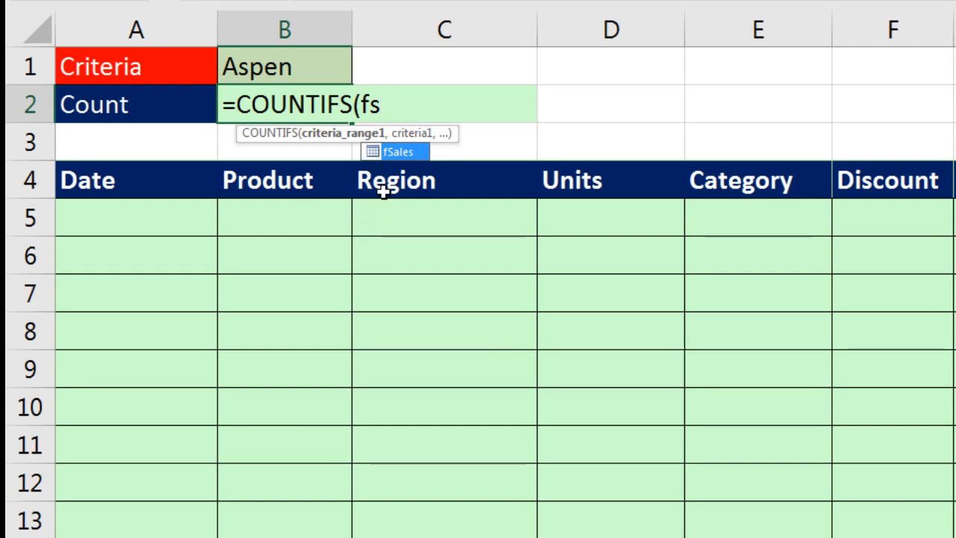
key(Tab)
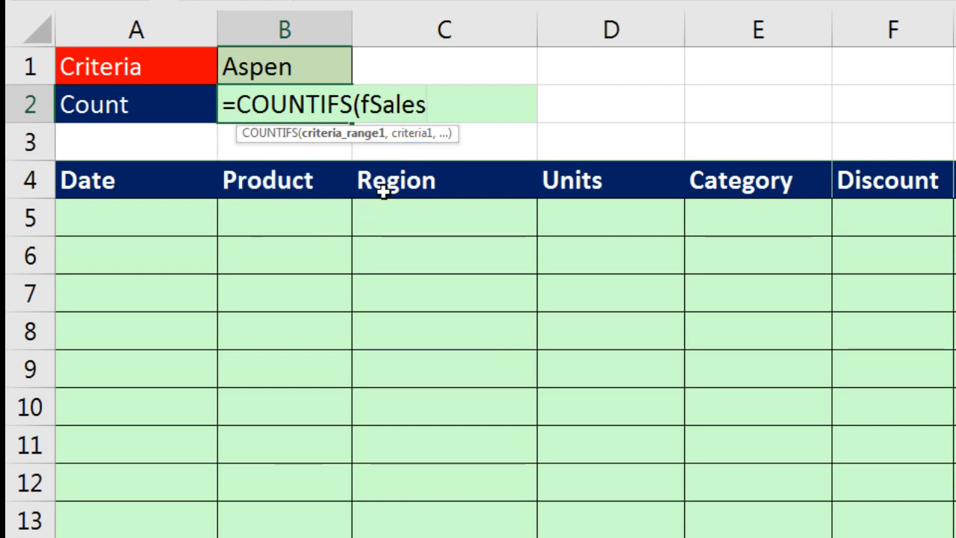
text([)
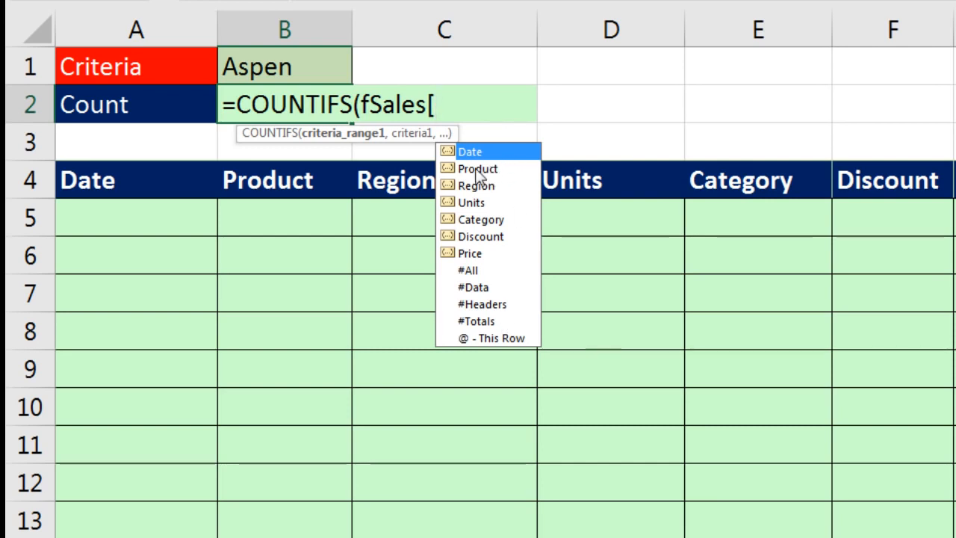
key(Down)
key(Tab)
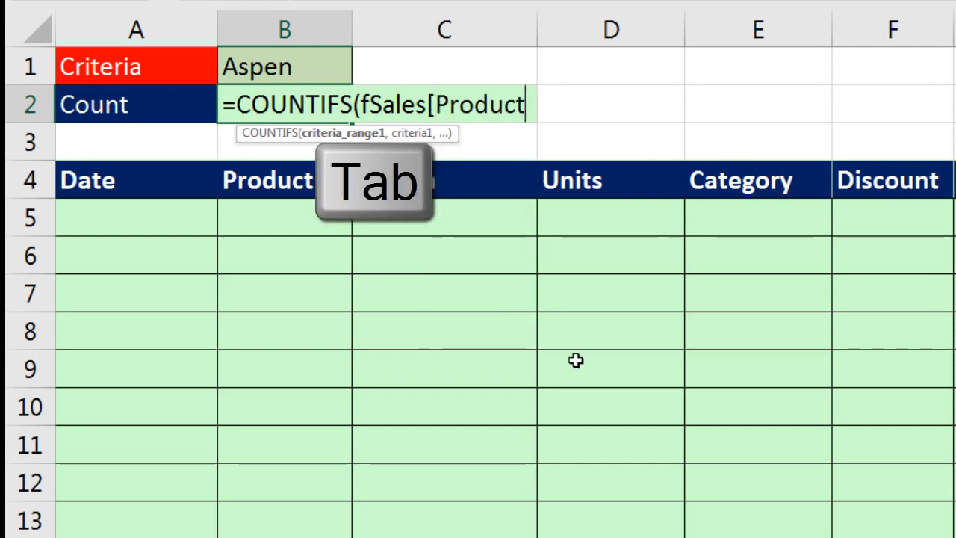
text(])
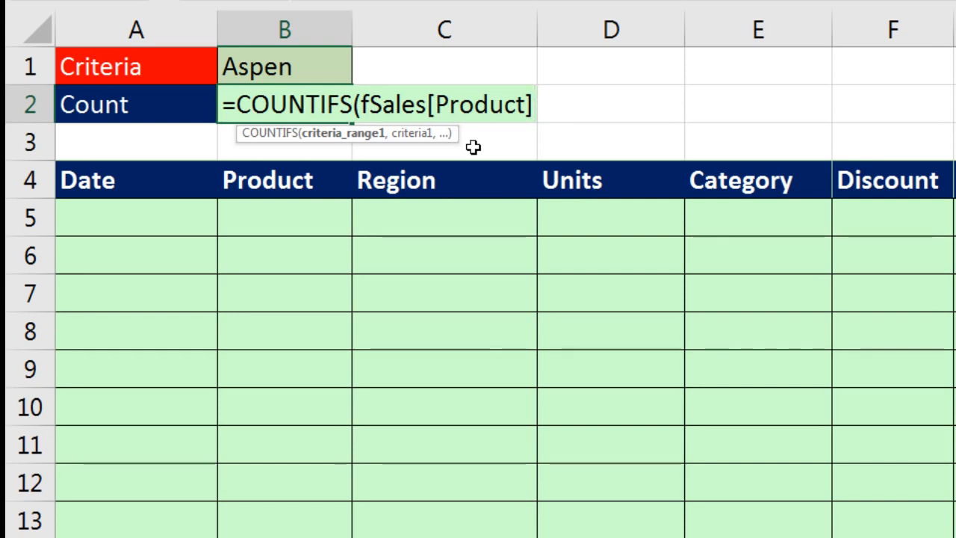
Step: Add B1 as the COUNTIFS criteria and enter the count formula in B2
text(,)
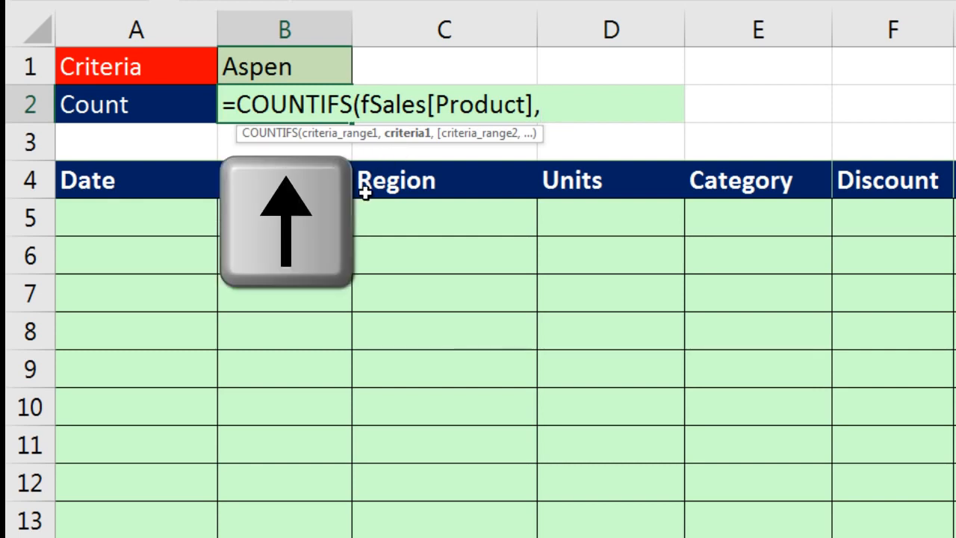
key(Up)
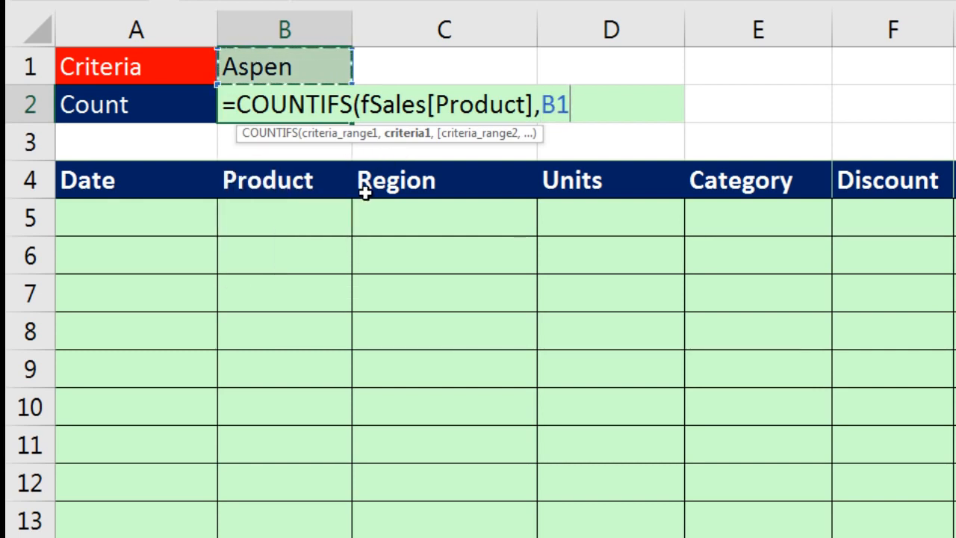
key(ctrl+Return)
key(Down)
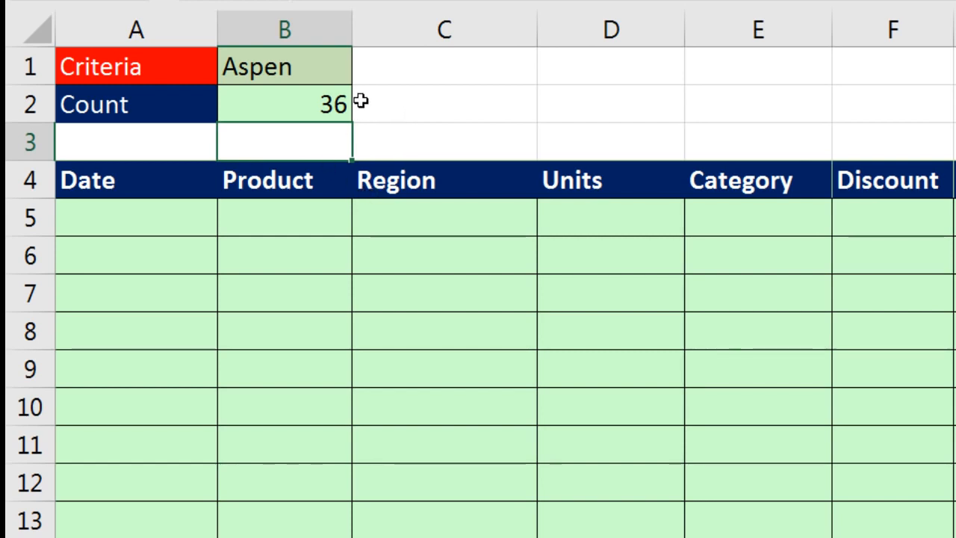
click(187, 212)
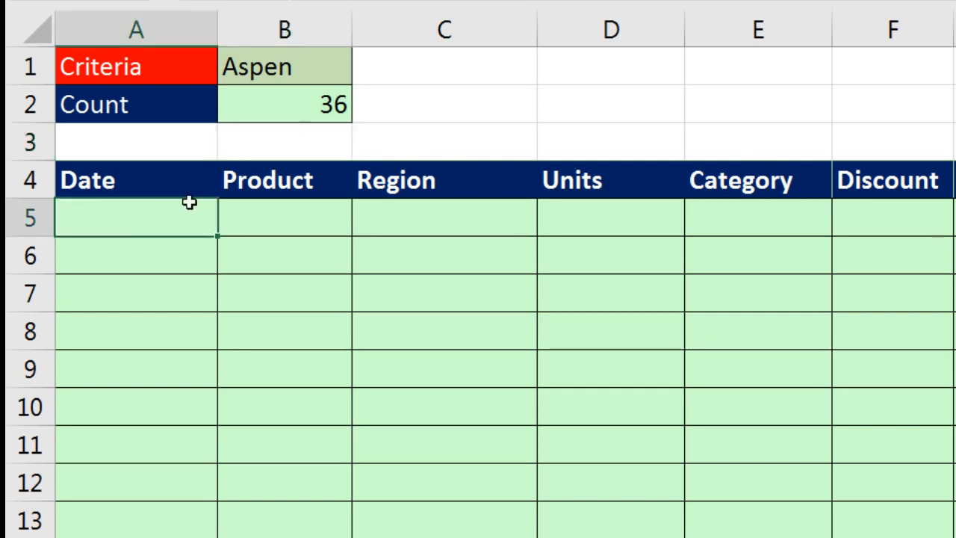
click(253, 70)
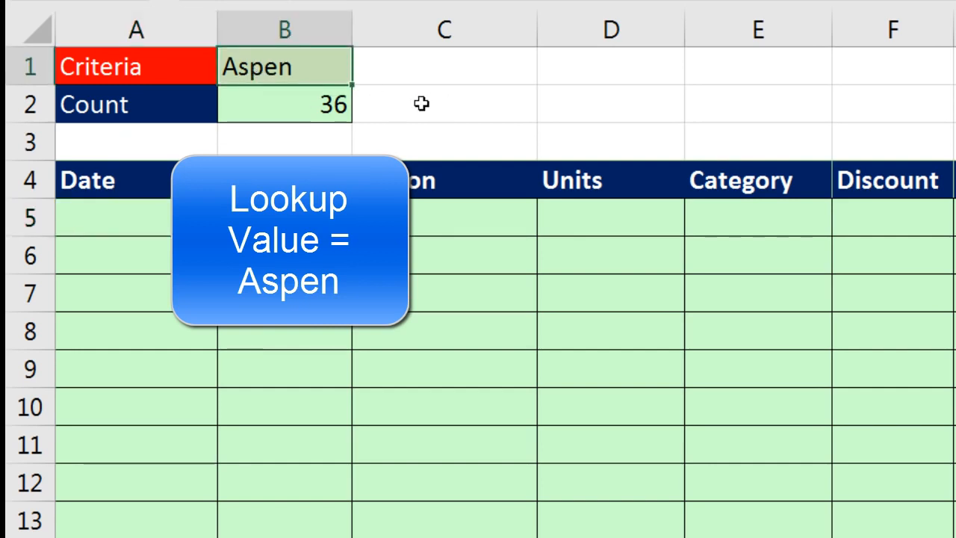
click(201, 225)
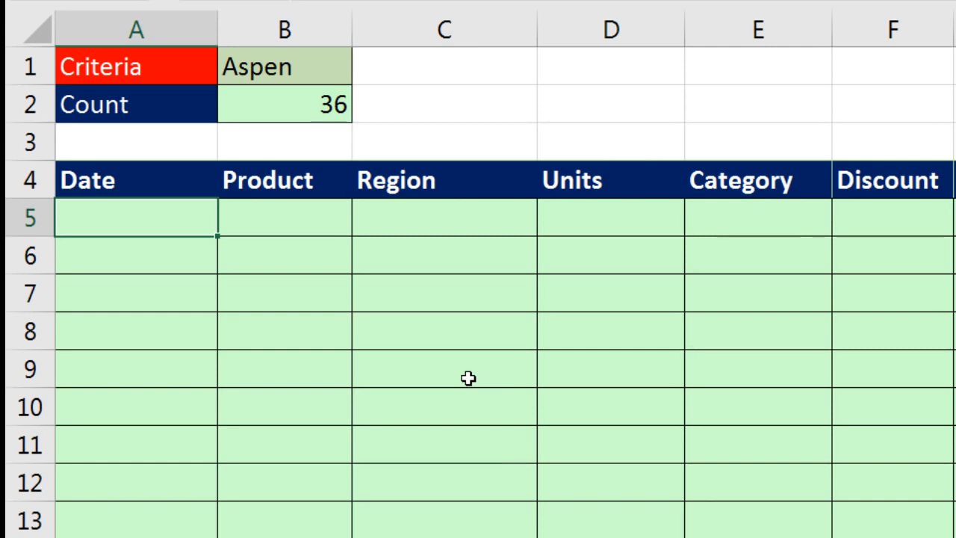
text(=in)
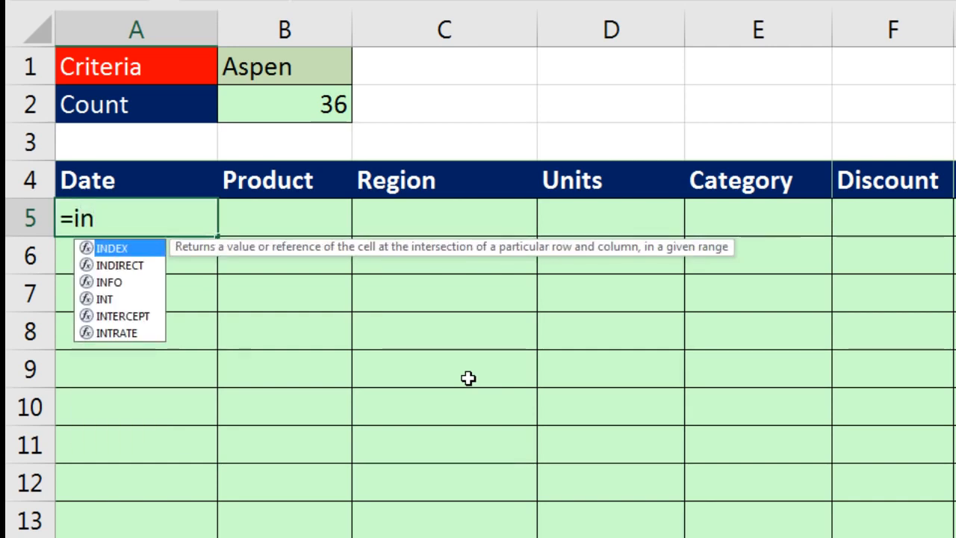
key(Tab)
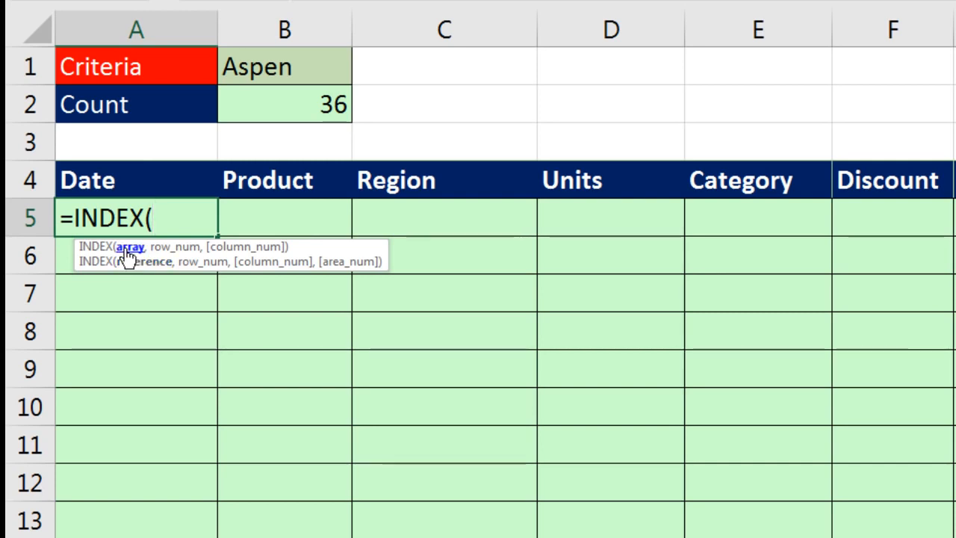
text(,)
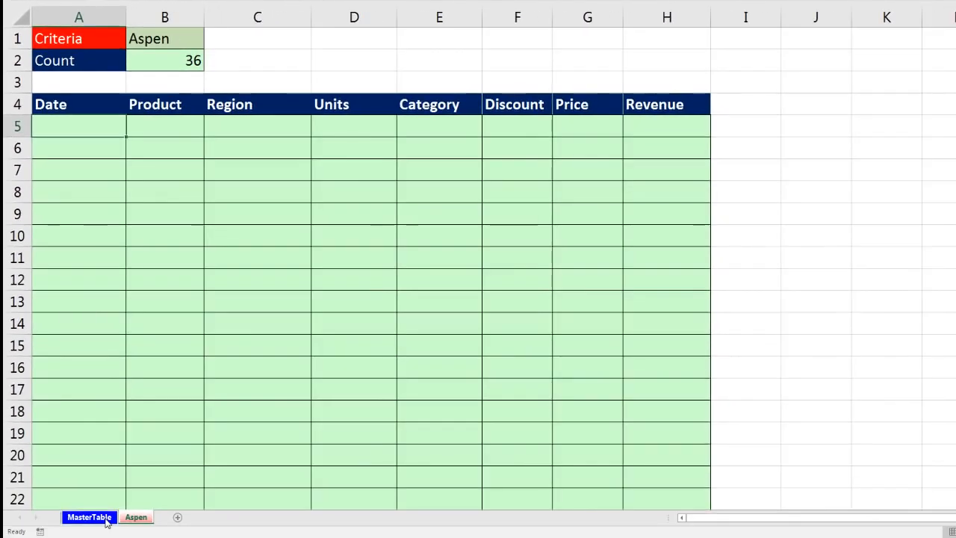
Step: Examine the positions of the first three Aspen records in MasterTable's Product column
click(97, 516)
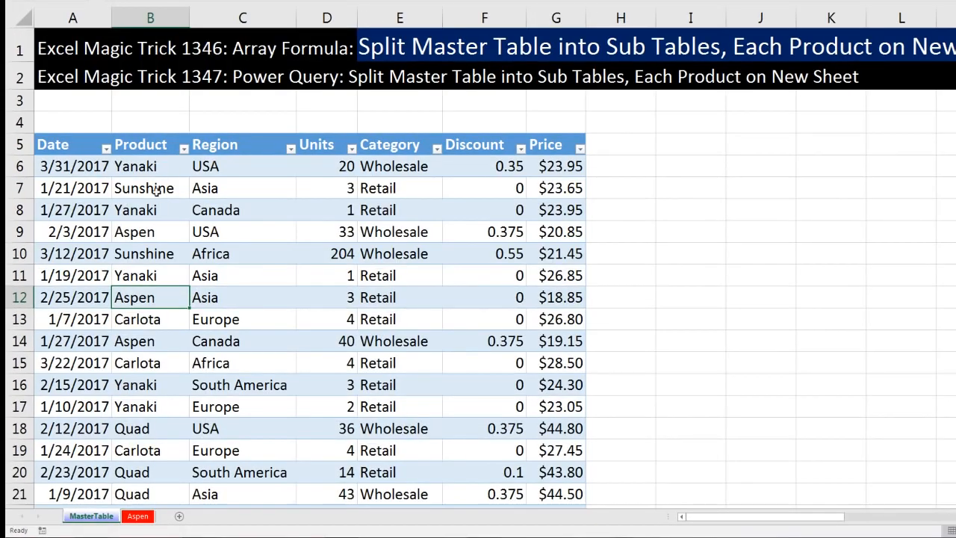
click(150, 232)
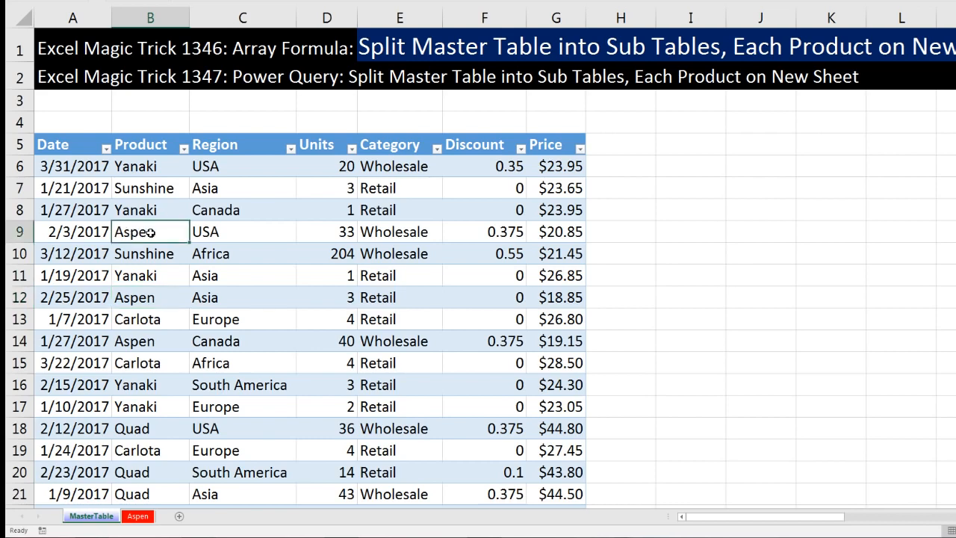
ctrl+click(152, 299)
ctrl+click(158, 341)
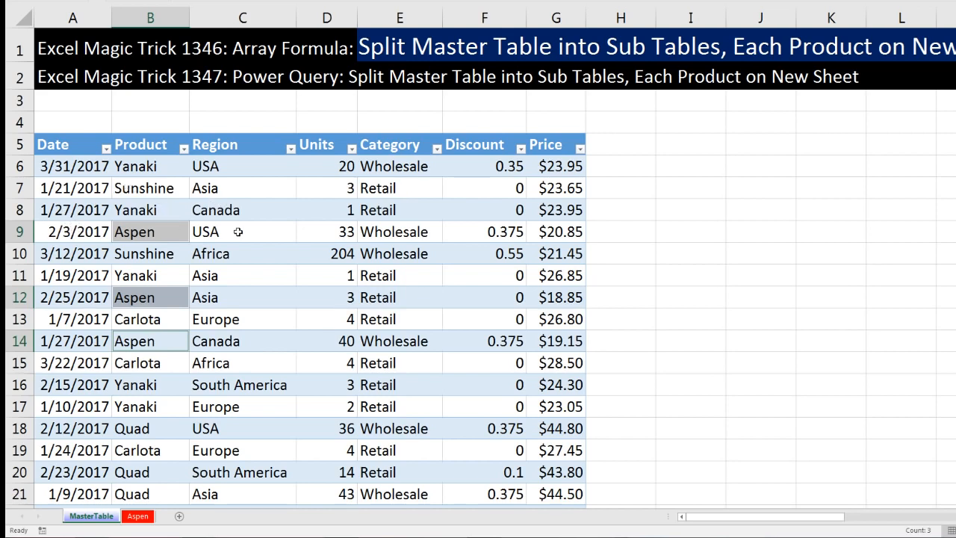
Step: Fill rows 5, 6 and 7 of the Aspen sheet's table with sample row numbers 4, 7 and 9, and clear them
click(139, 515)
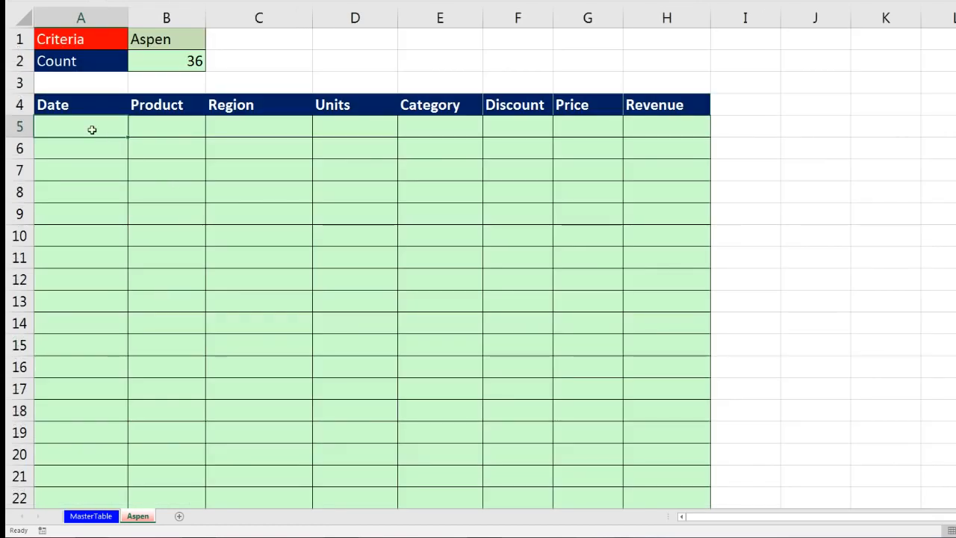
drag(92, 128, 654, 128)
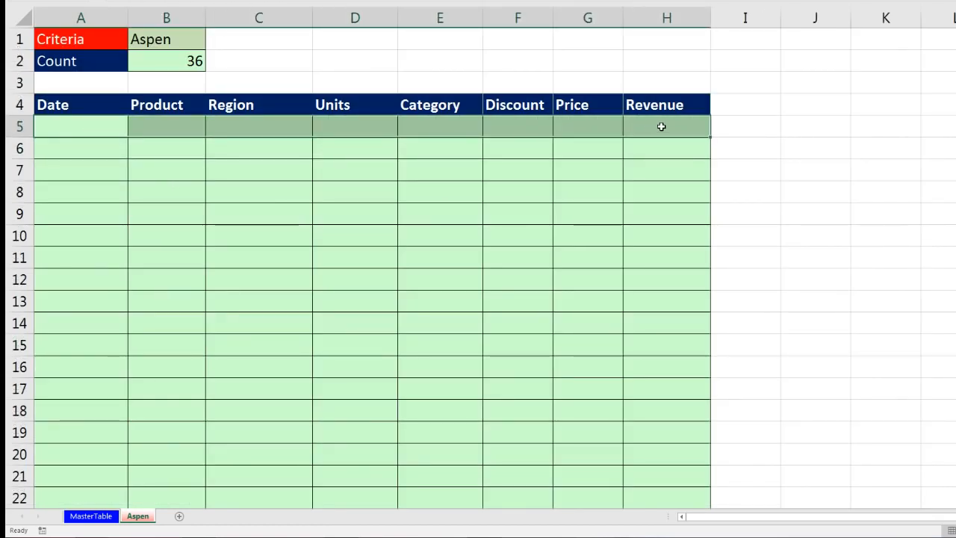
text(4)
key(ctrl+Return)
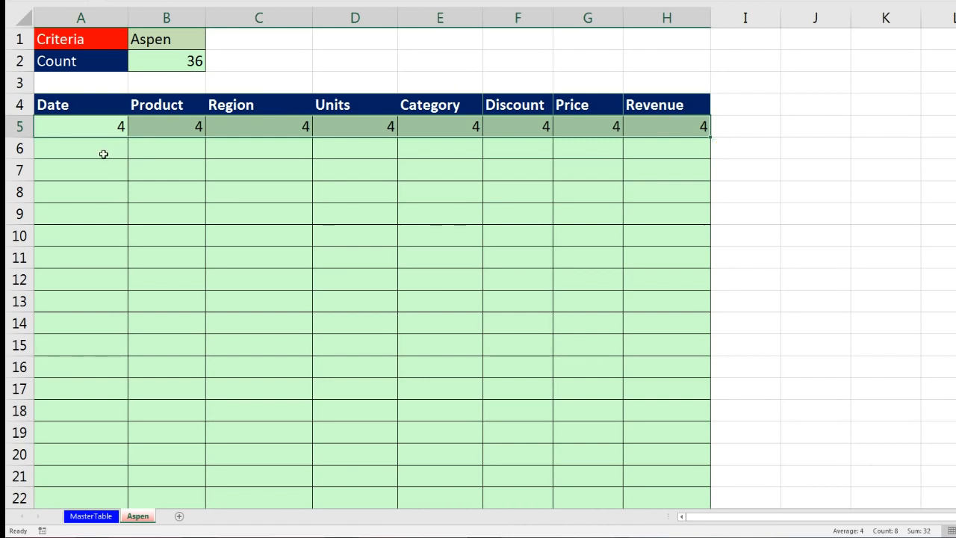
drag(103, 154, 686, 139)
text(7)
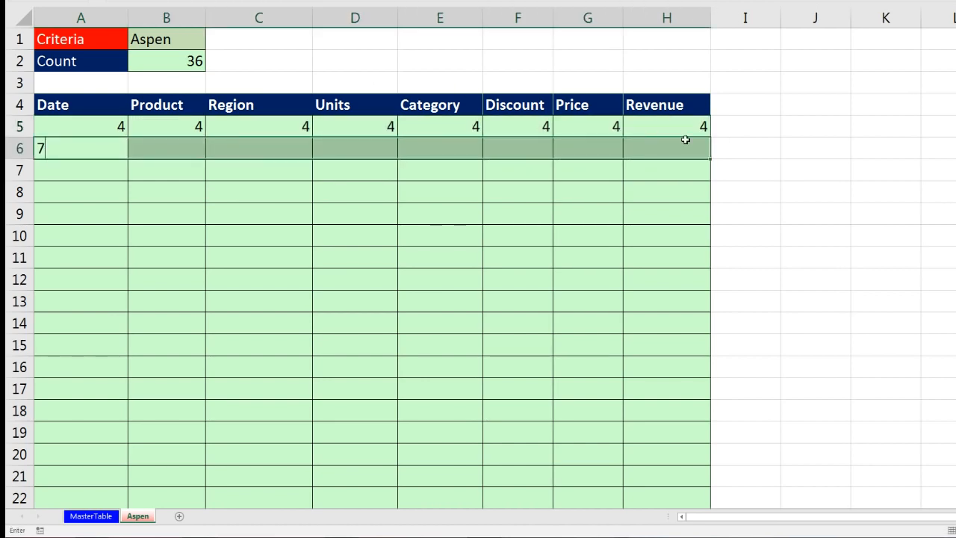
key(Return)
text(7)
key(ctrl+Return)
drag(68, 169, 640, 182)
text(9)
key(ctrl+Return)
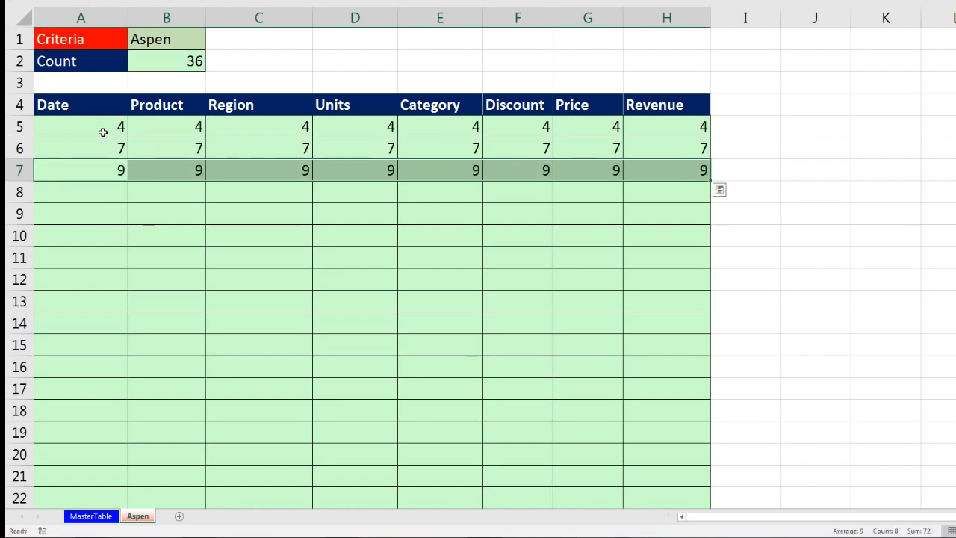
drag(102, 132, 652, 167)
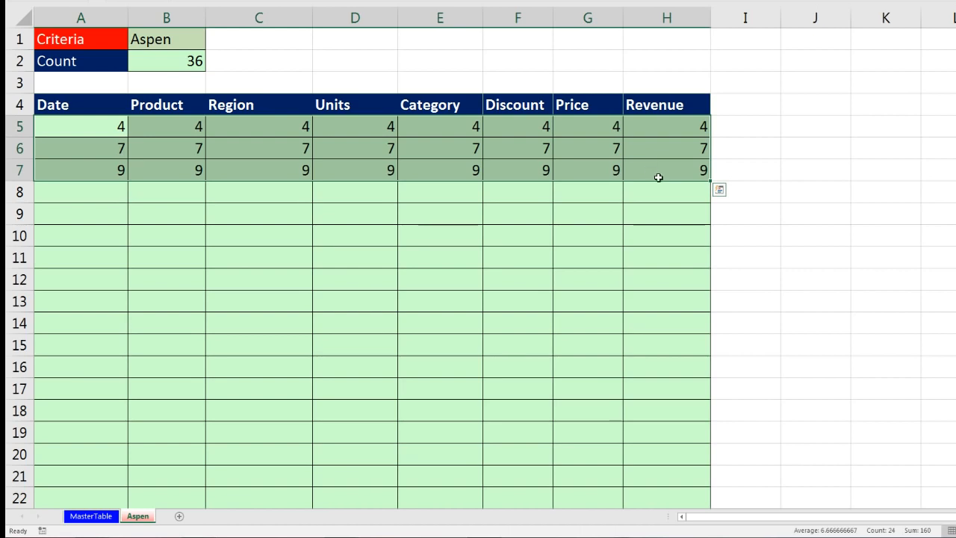
key(Delete)
Step: Start an AGGREGATE formula in Aspen cell A5 with function number 15 (SMALL)
click(120, 125)
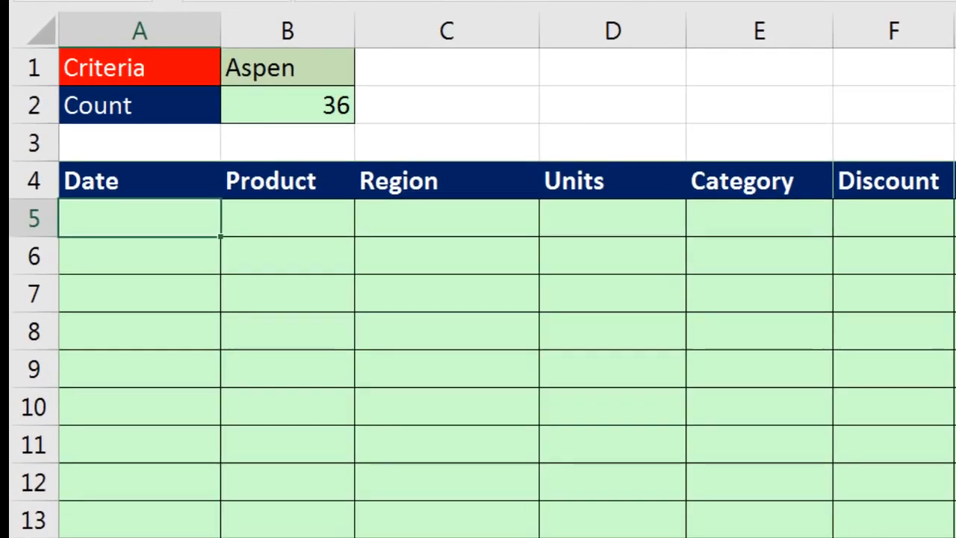
text(=sm)
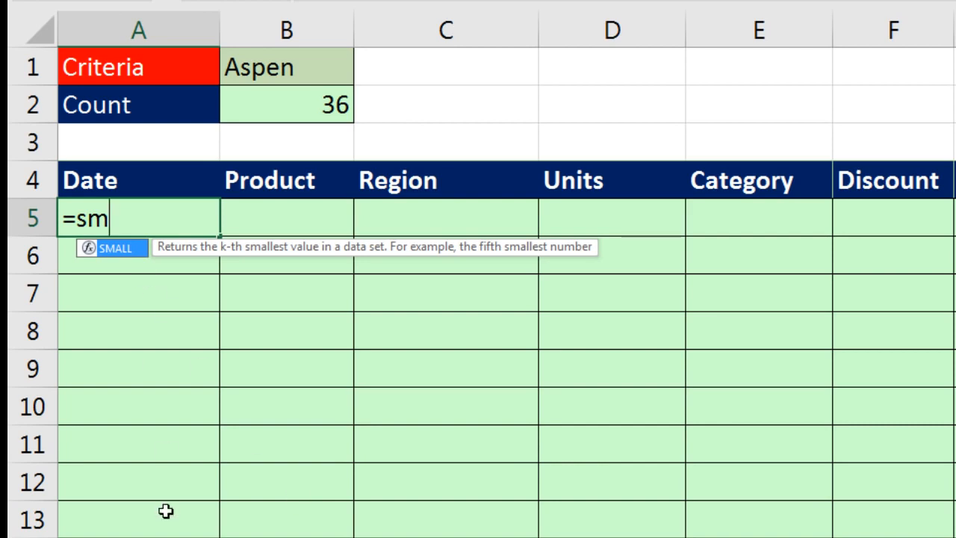
key(BackSpace)
key(BackSpace)
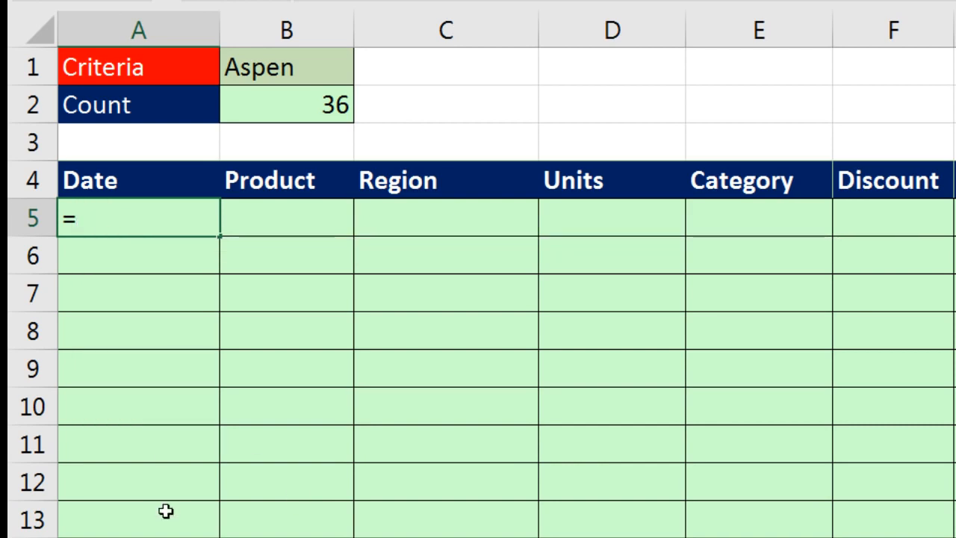
text(ag)
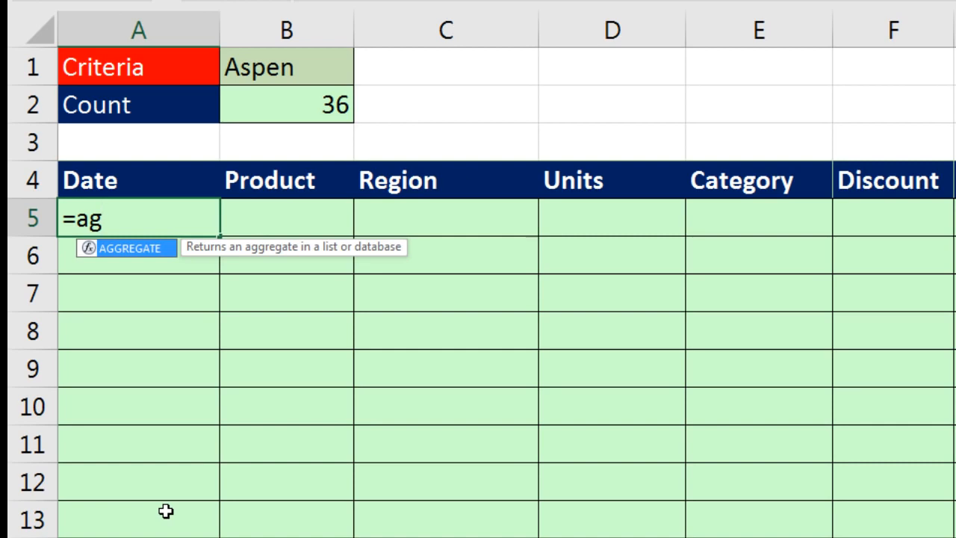
key(Tab)
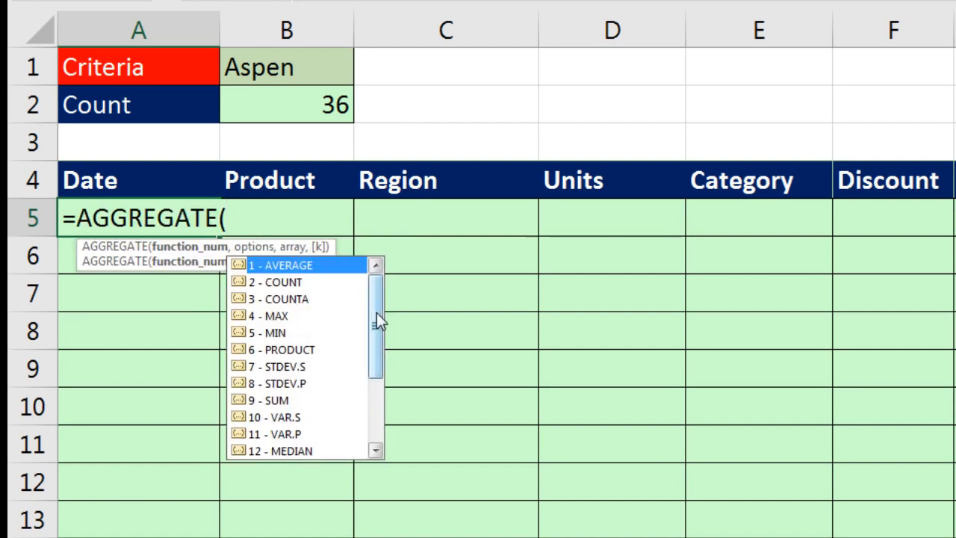
drag(380, 320, 347, 415)
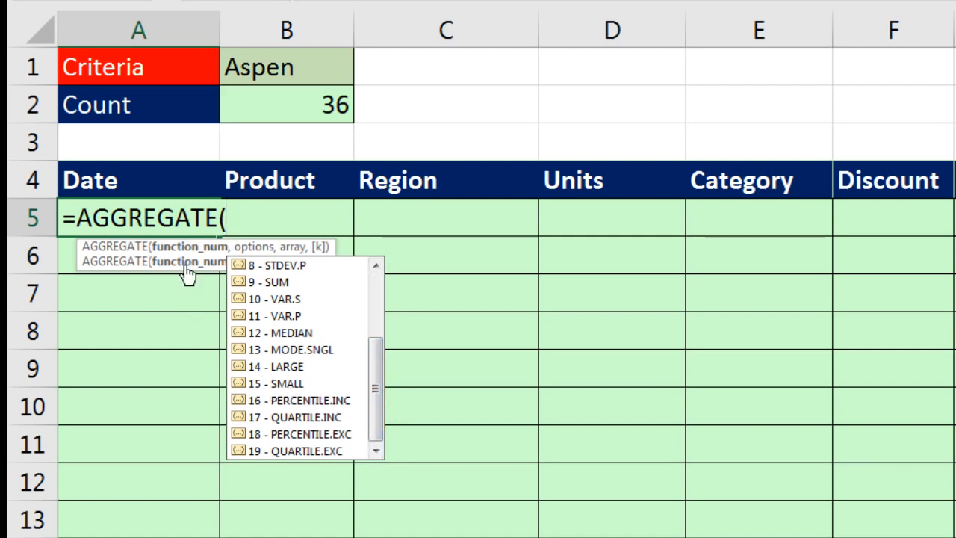
double_click(258, 386)
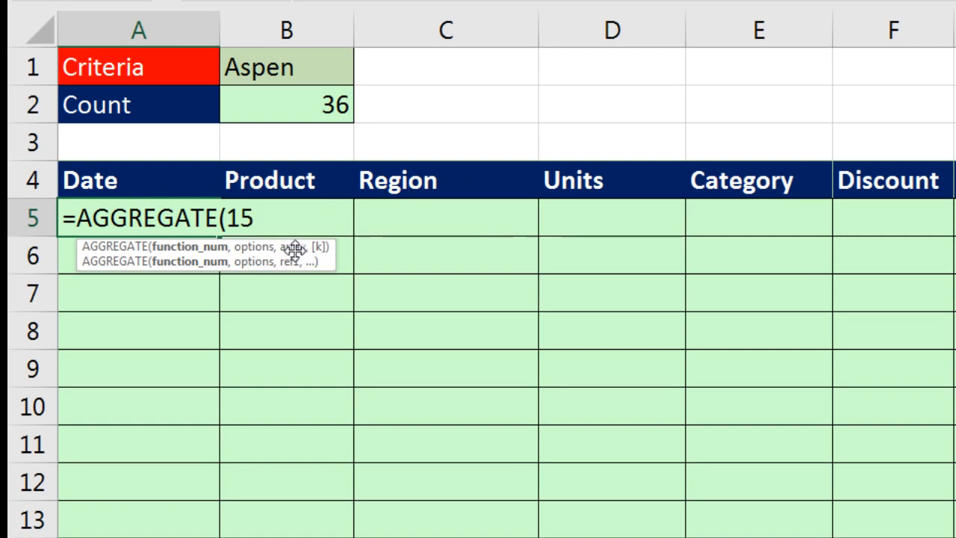
Step: Set the AGGREGATE options argument to 6, Ignore error values, and continue to the array argument
text(,,)
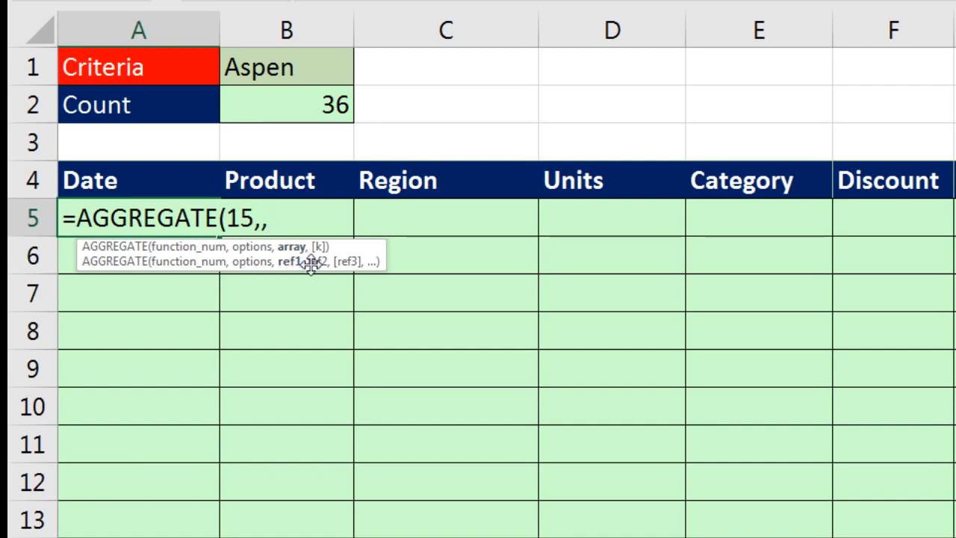
key(BackSpace)
key(BackSpace)
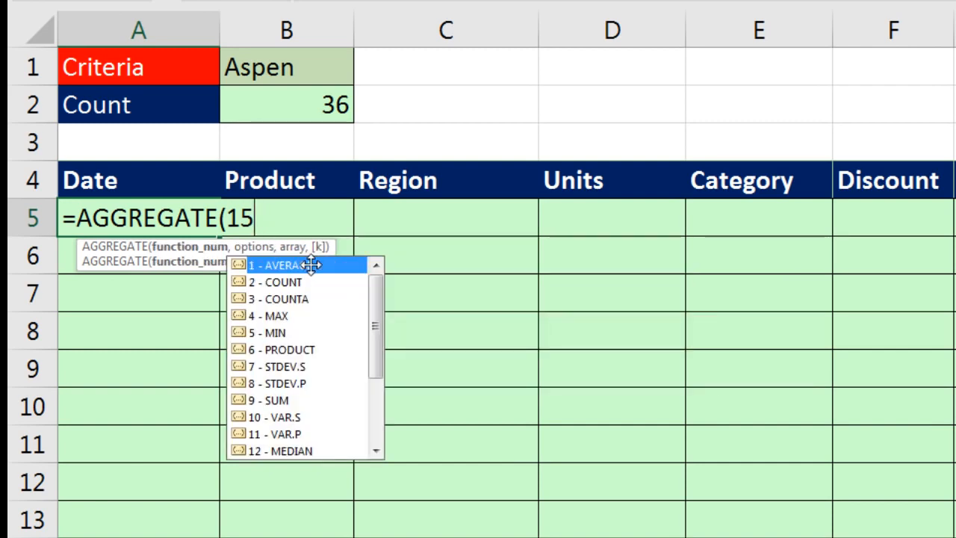
text(,)
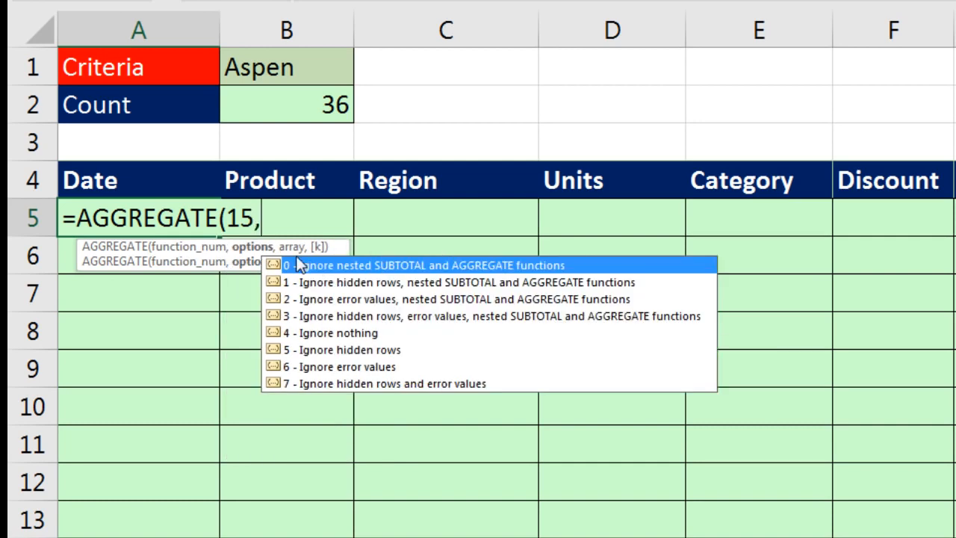
double_click(310, 365)
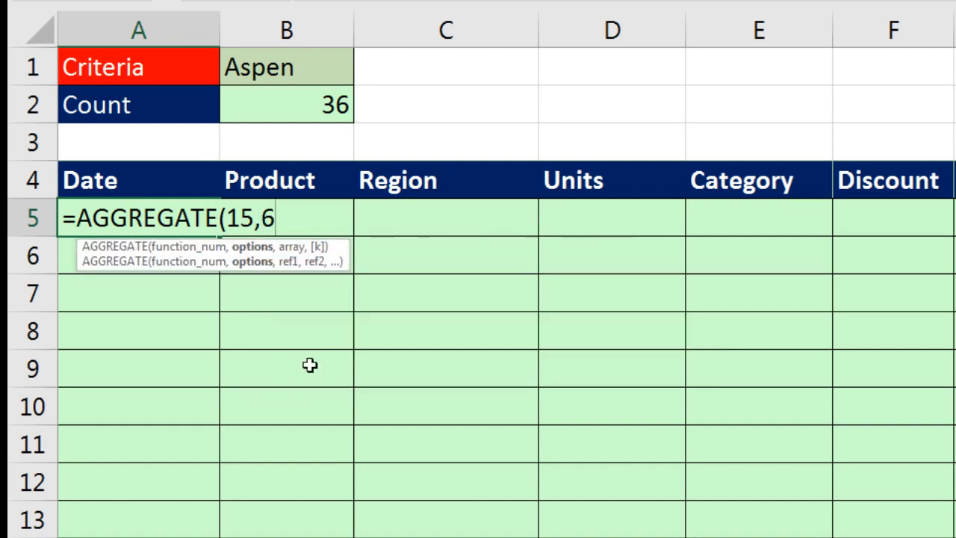
text(,)
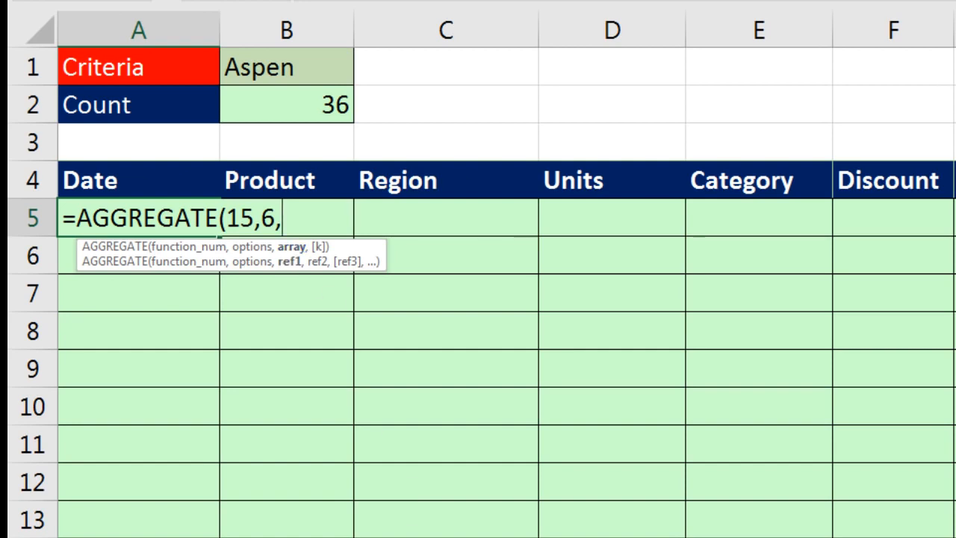
Step: Begin the AGGREGATE array argument with an open parenthesis and ROW(fSales[Date]), and select the ROW expression within the formula
text((row)
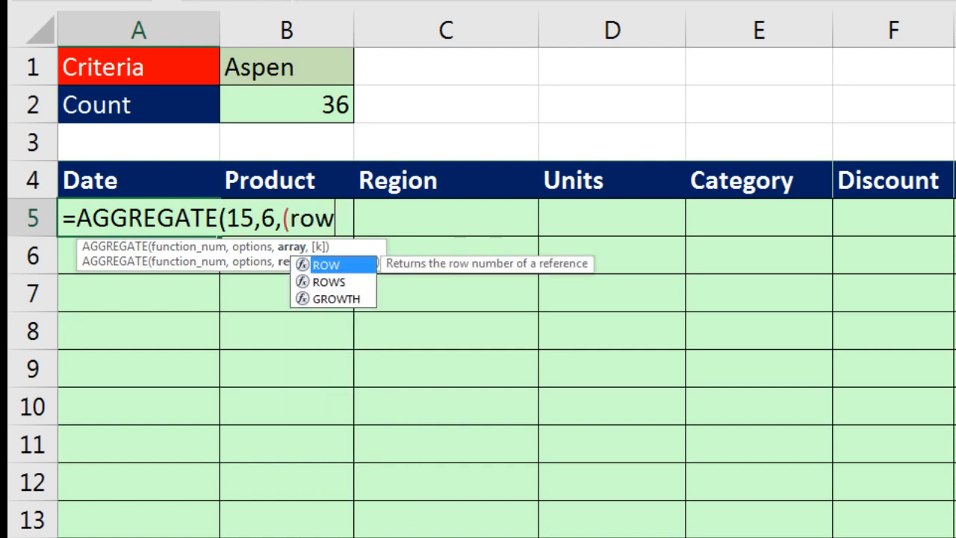
key(Tab)
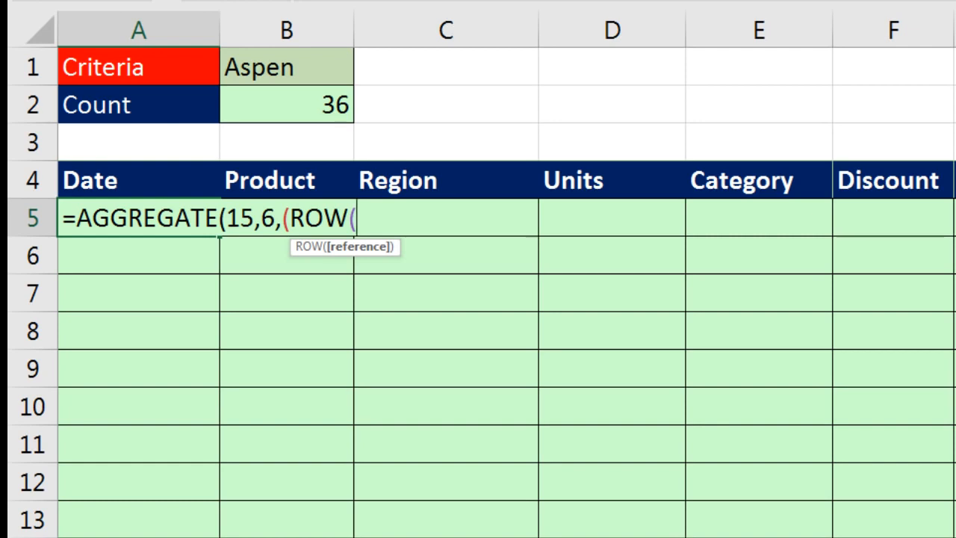
text(f)
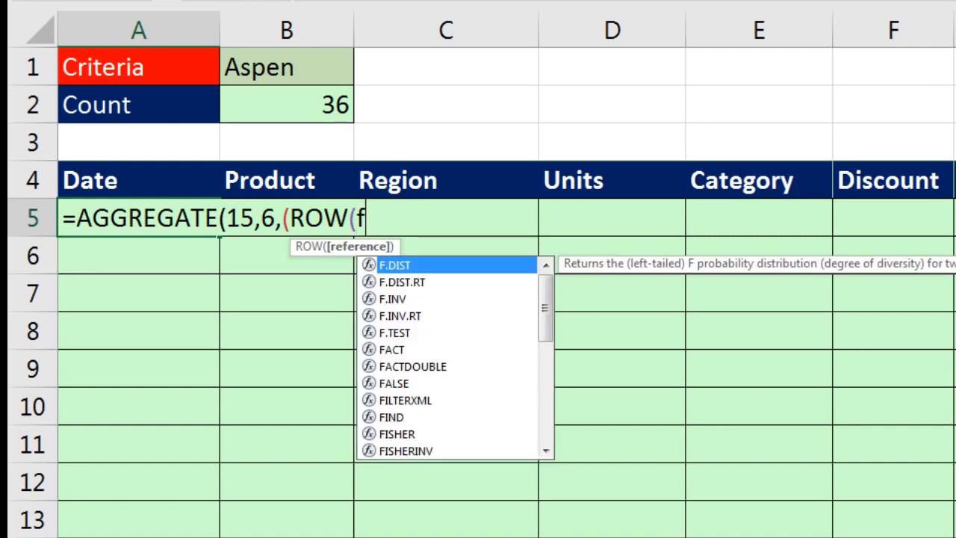
text(Sales)
key(Tab)
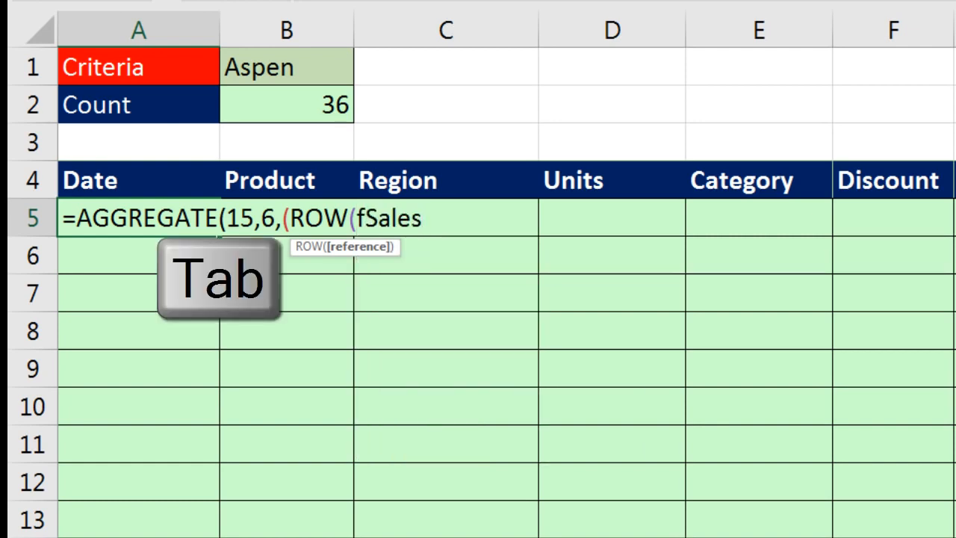
text([)
key(Tab)
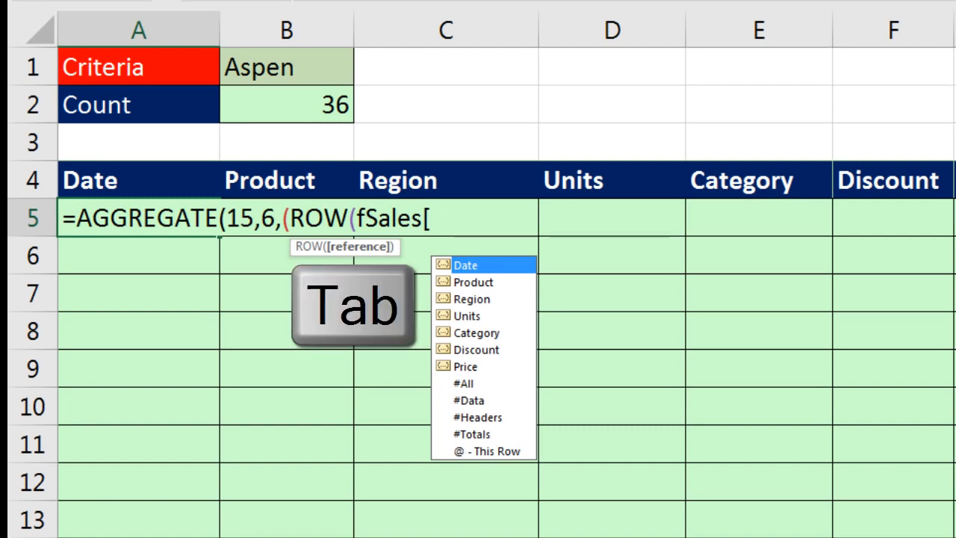
text(])
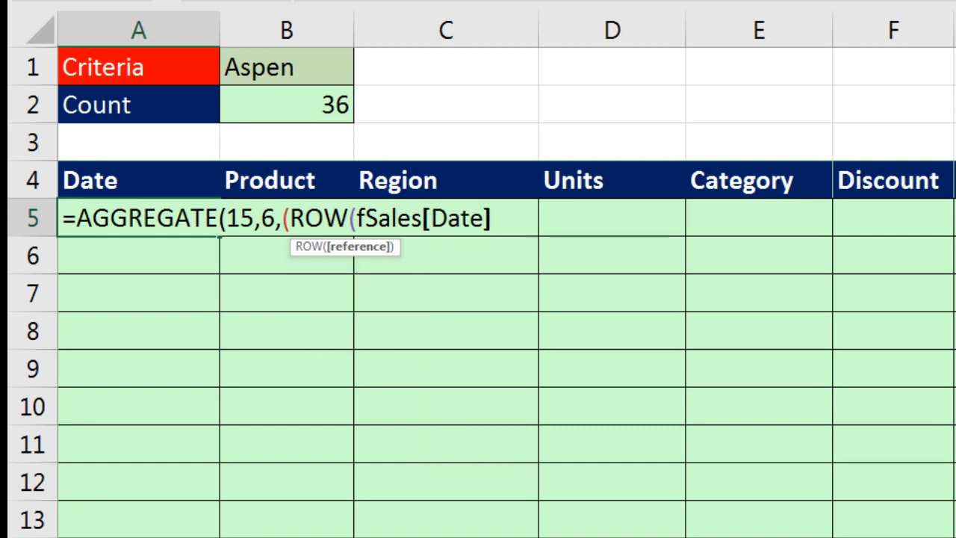
text())
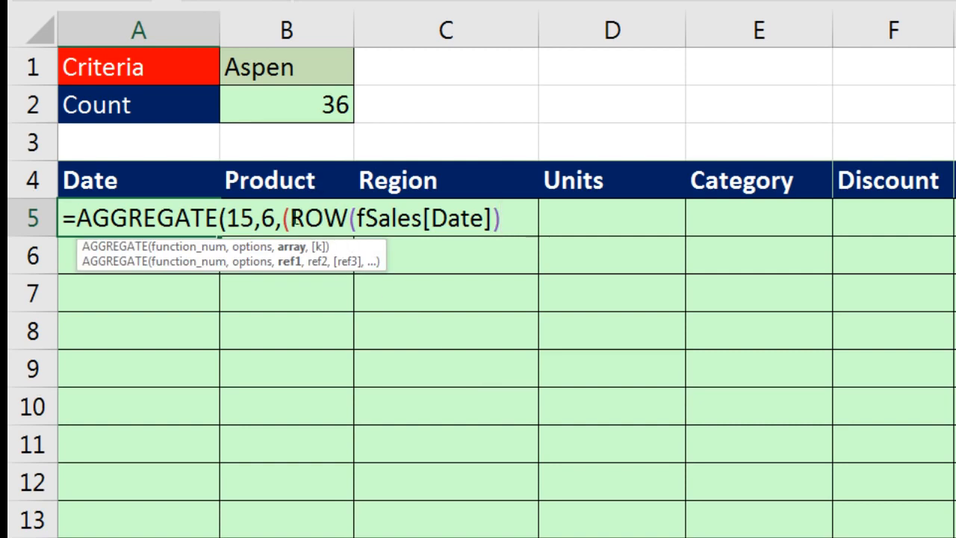
drag(288, 217, 525, 117)
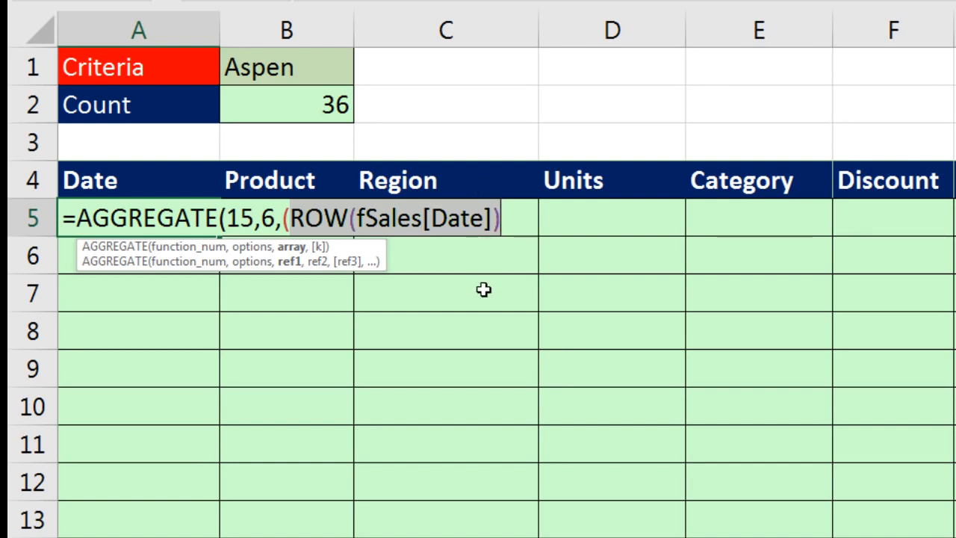
Step: Preview the evaluated array of the selected ROW(fSales[Date]) expression, and restore the expression
key(F9)
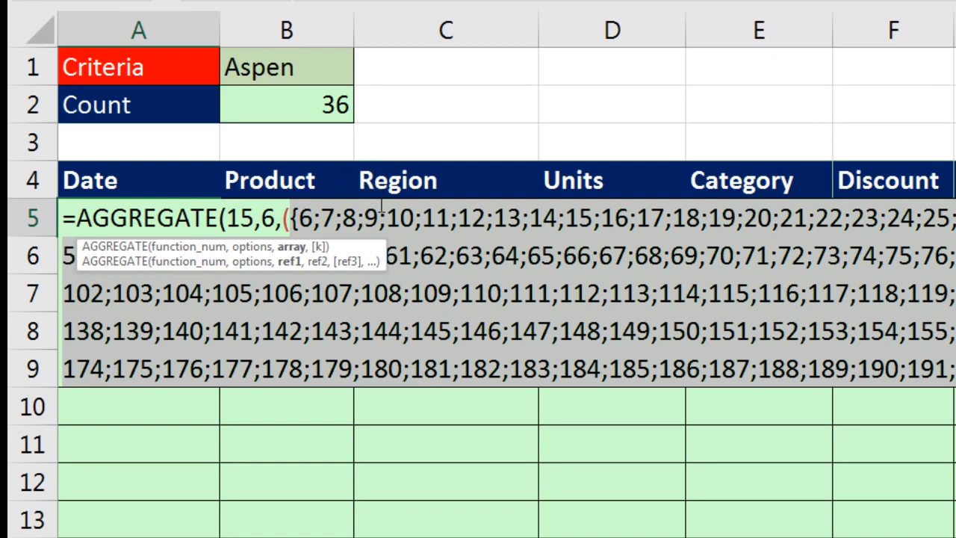
key(ctrl+z)
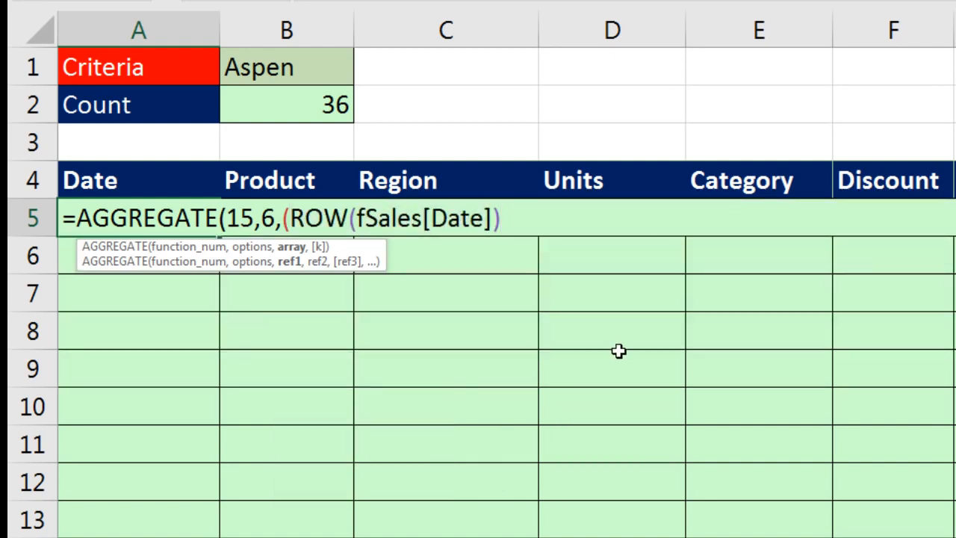
Step: Subtract ROW(fSales[#Headers]) from ROW(fSales[Date]) in the array argument of the AGGREGATE formula in A5
text(-row)
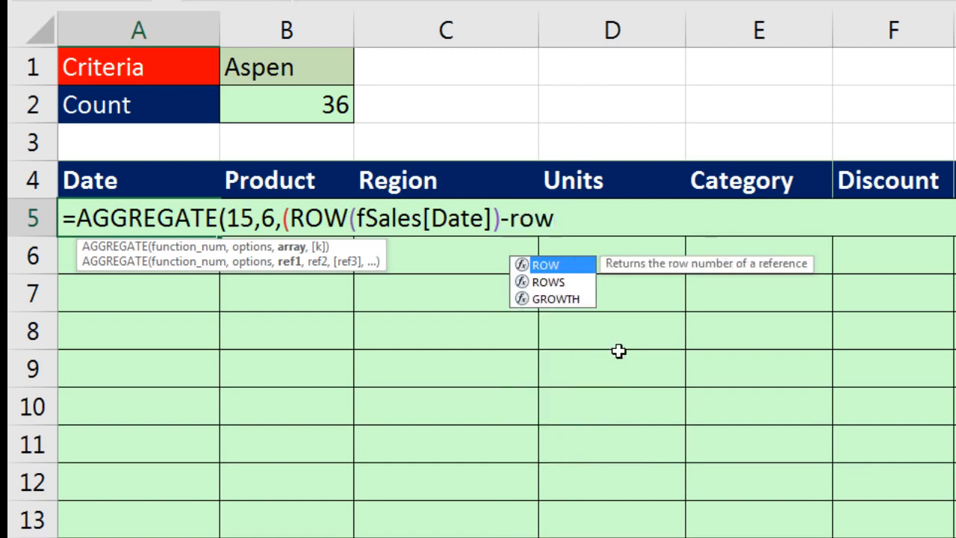
key(Tab)
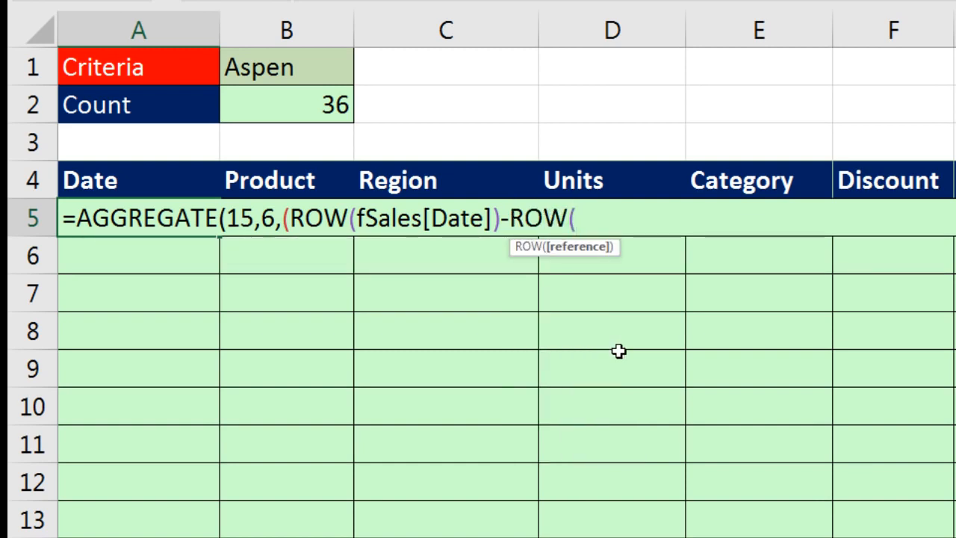
text(fs)
key(Tab)
text([)
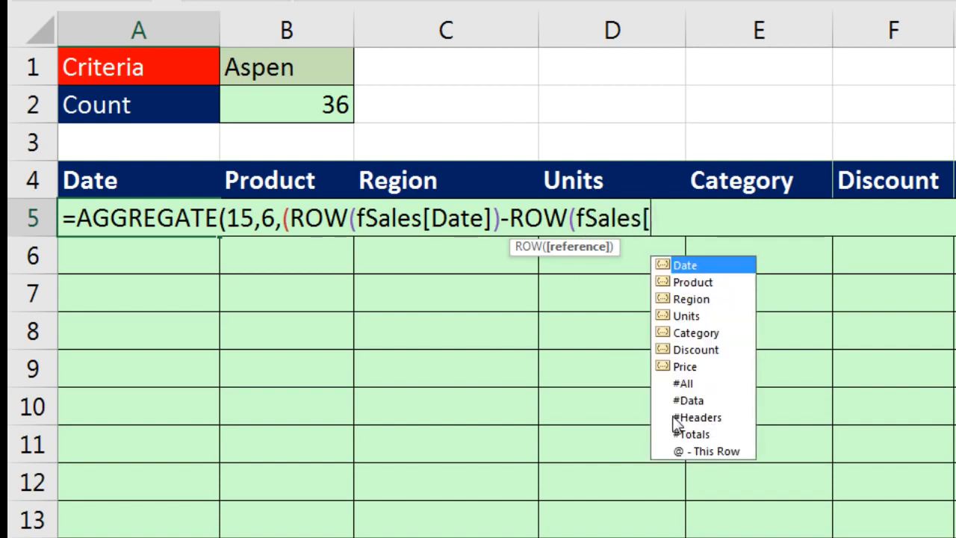
double_click(710, 417)
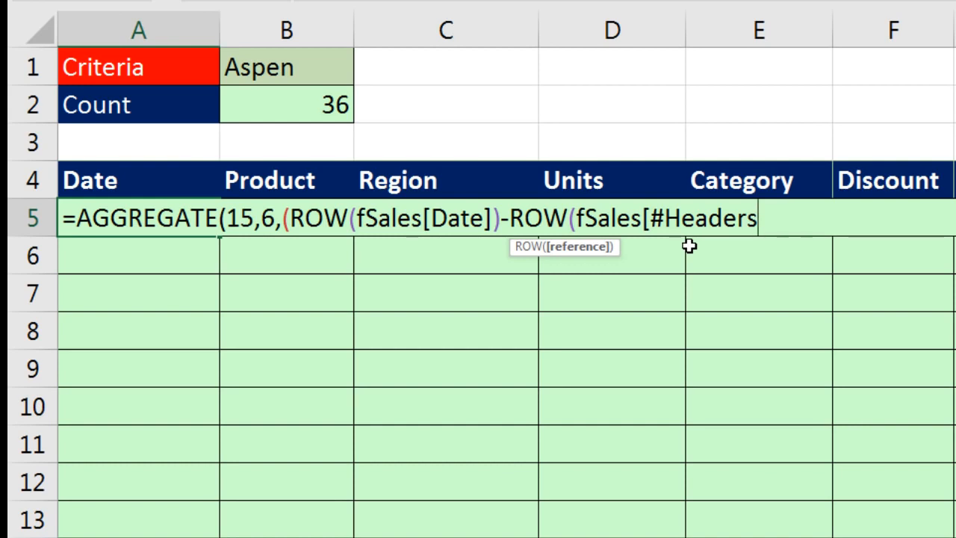
text(]))
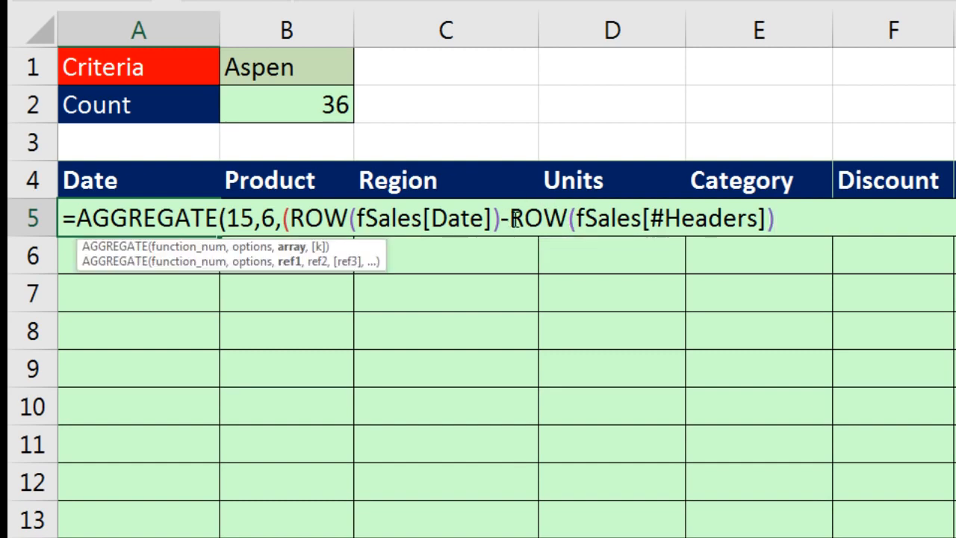
Step: Preview the evaluated value of ROW(fSales[#Headers]) within the formula, and restore the expression
drag(512, 218, 878, 231)
key(F9)
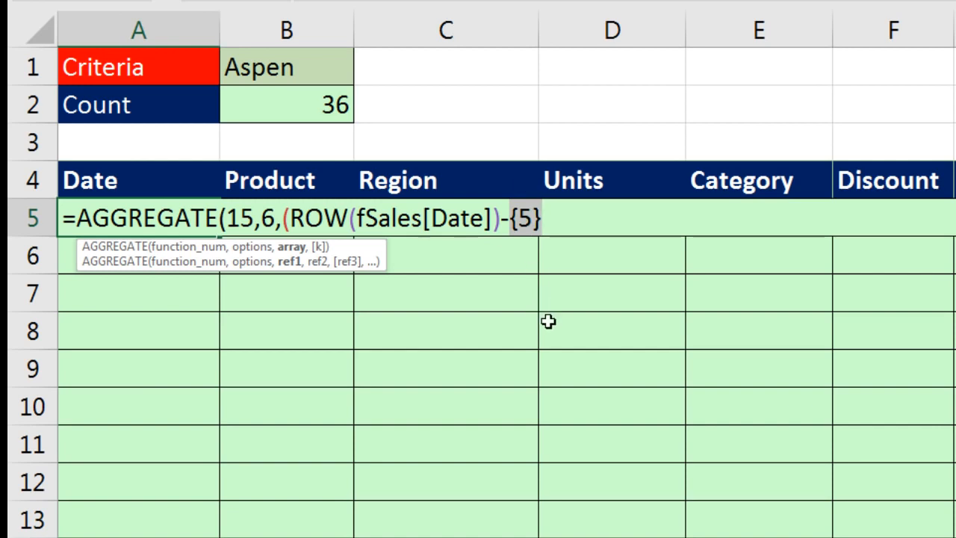
key(ctrl+z)
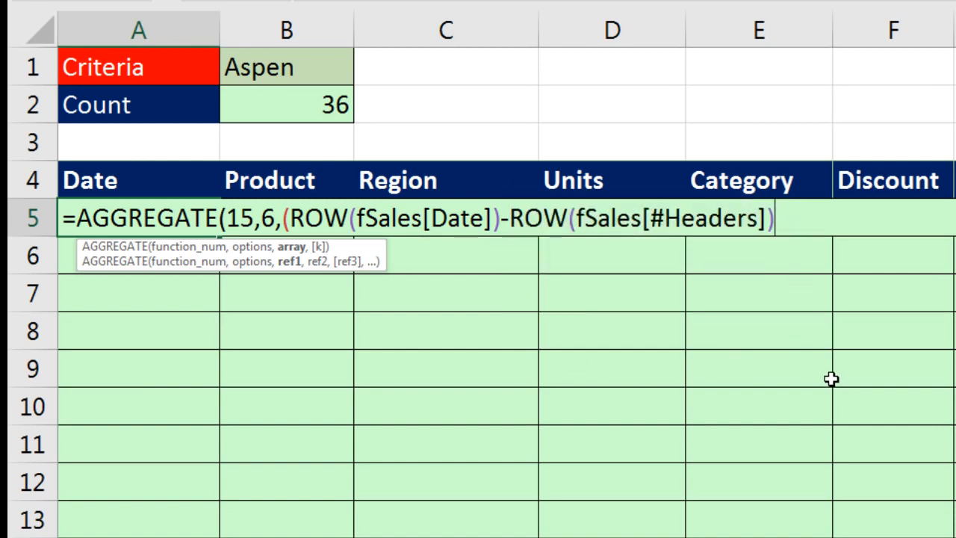
Step: Close the parentheses around the ROW subtraction, and preview the evaluated array argument before restoring it
text())
text(,)
click(291, 247)
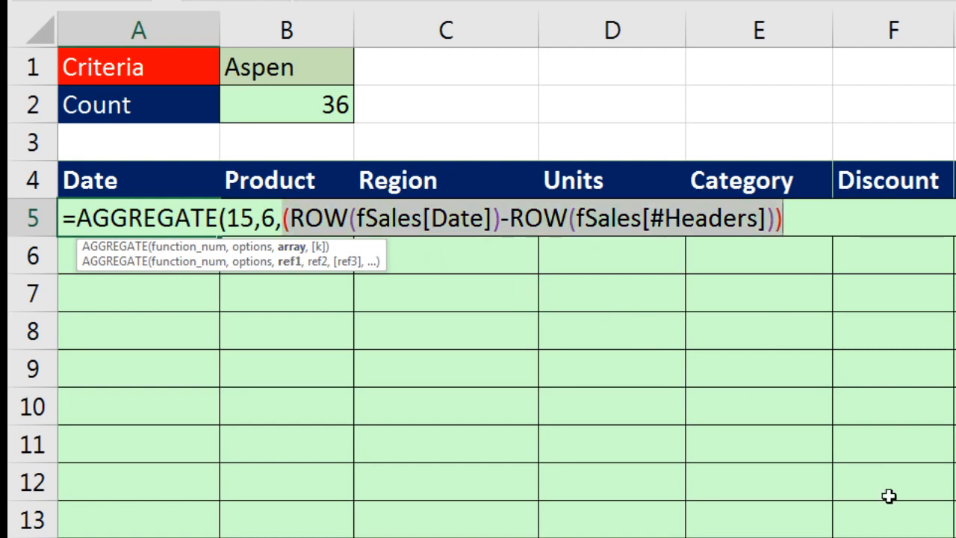
key(F9)
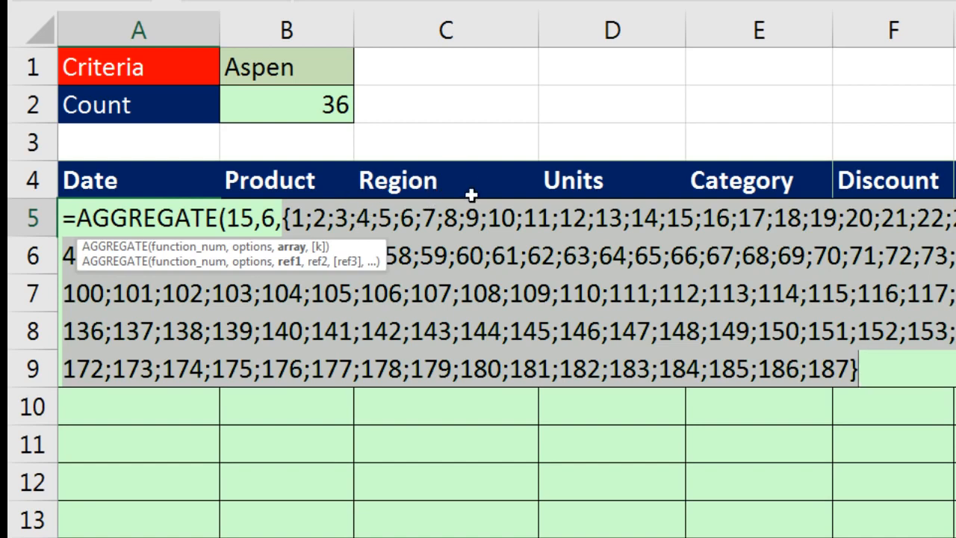
key(ctrl+z)
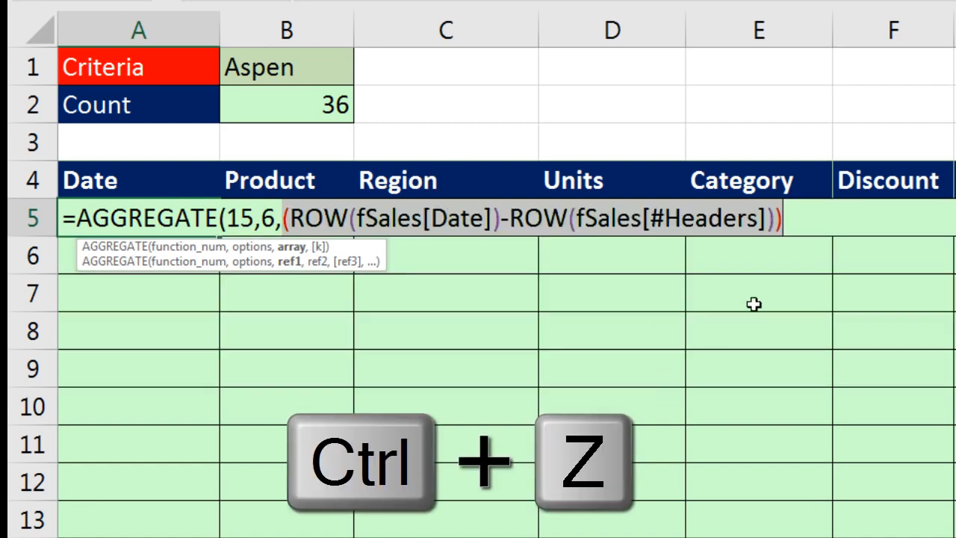
Step: Divide the relative row numbers by a parenthesized test comparing fSales[Product] with the absolute criteria cell $B$1
click(809, 216)
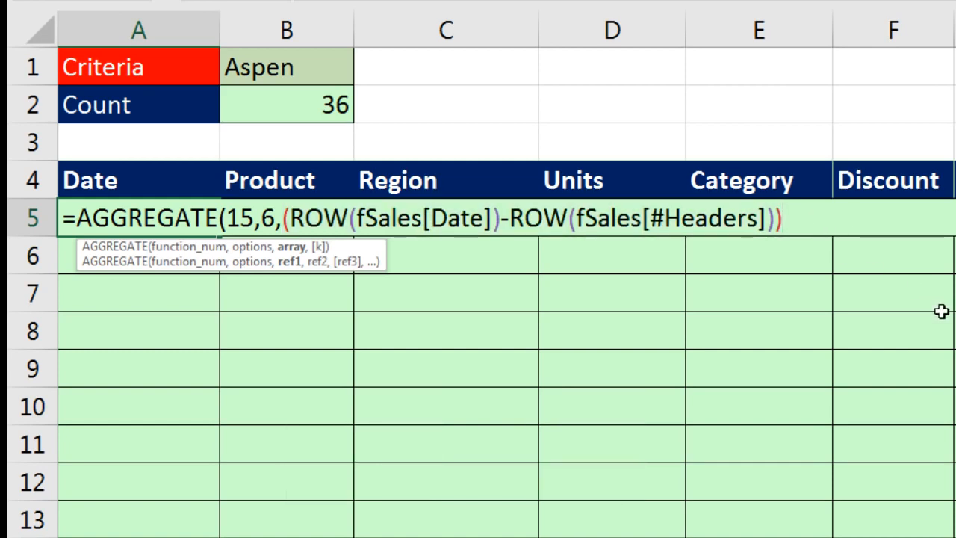
text(/()
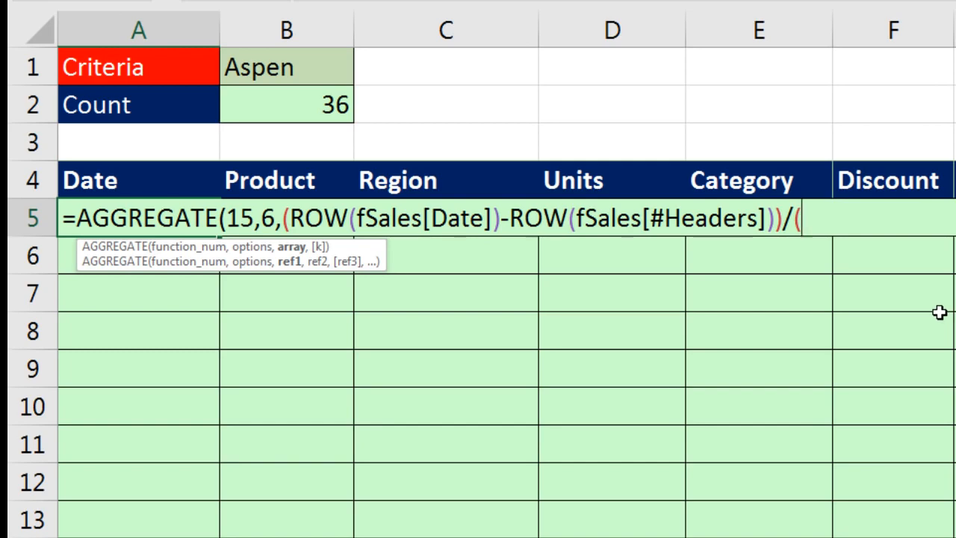
text(fSales)
key(Tab)
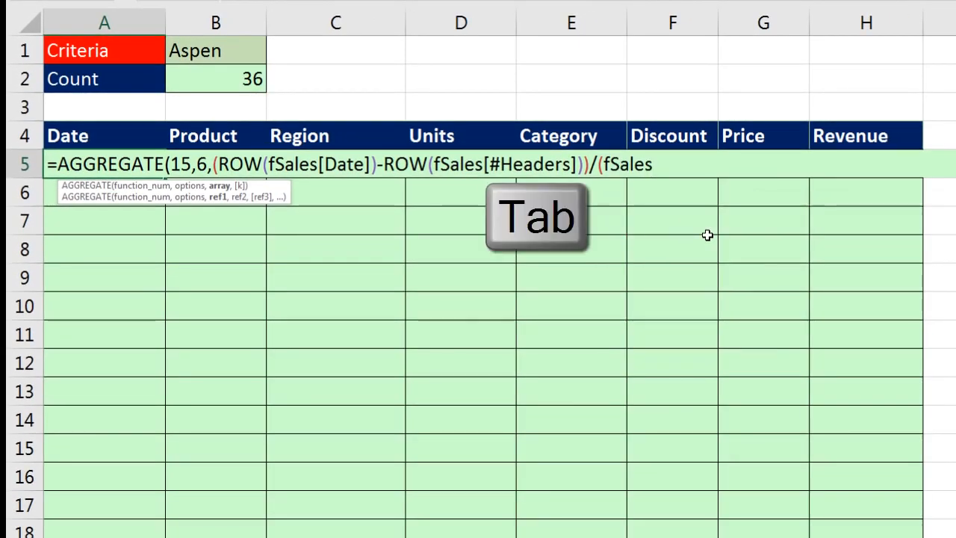
text([)
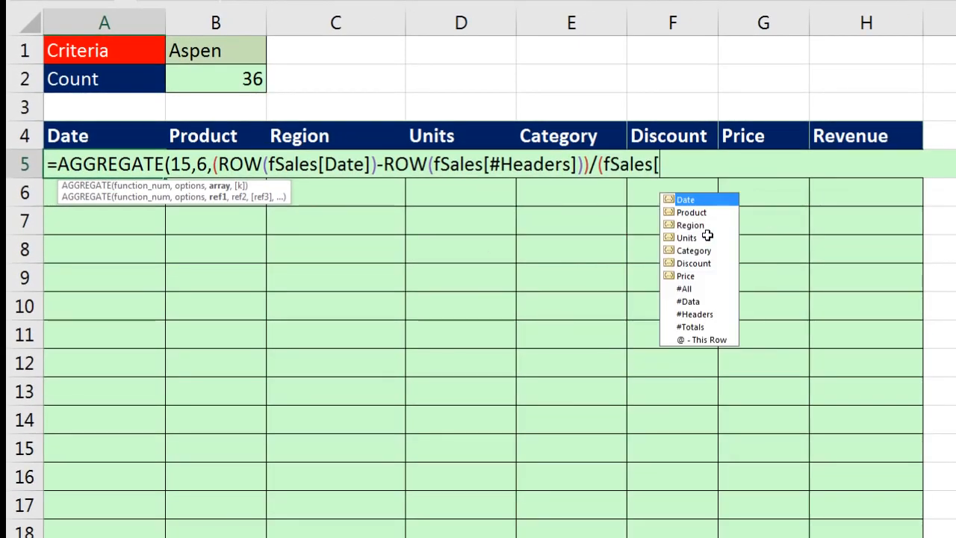
text(p)
key(Tab)
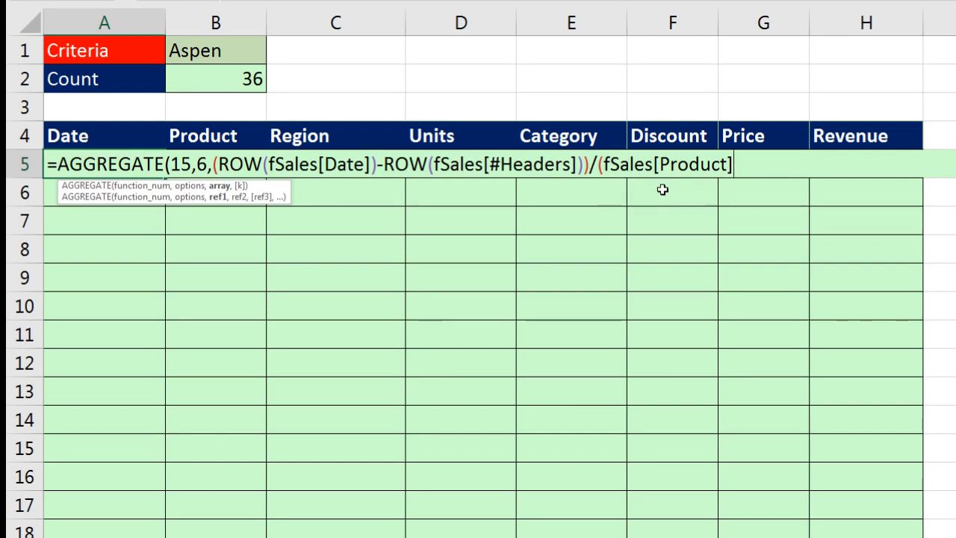
text(=)
click(212, 50)
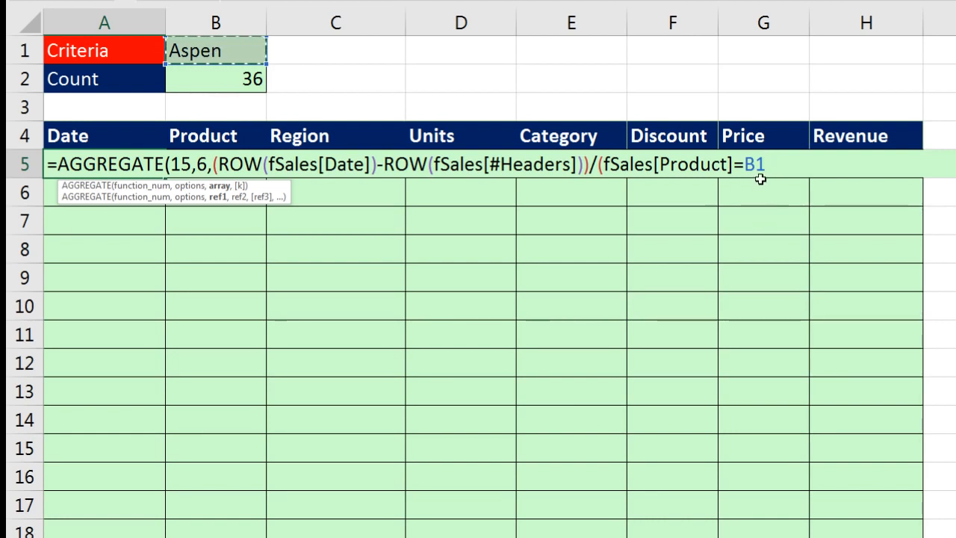
key(F4)
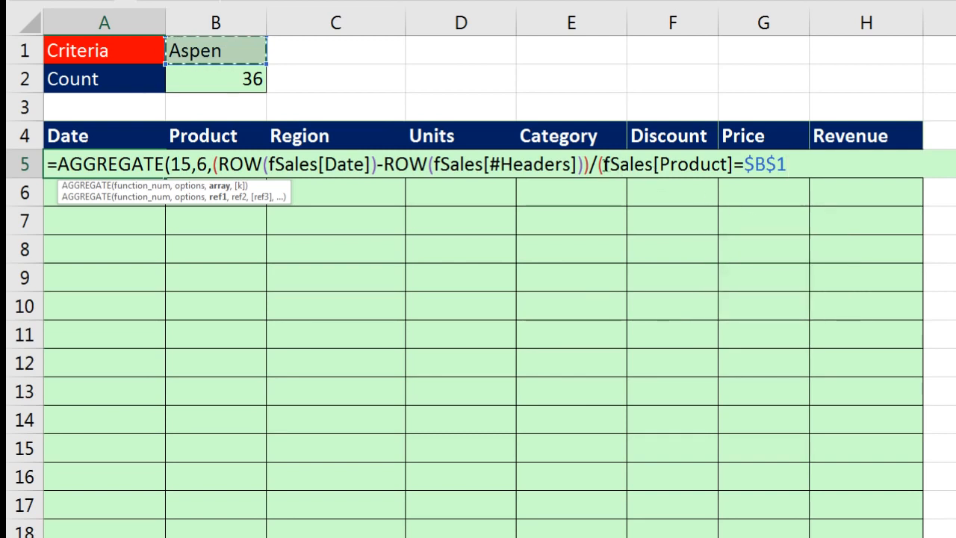
Step: Lock the Product column reference in the criteria test by rewriting it as fSales[[Product]:[Product]]
drag(603, 164, 693, 164)
drag(729, 164, 735, 164)
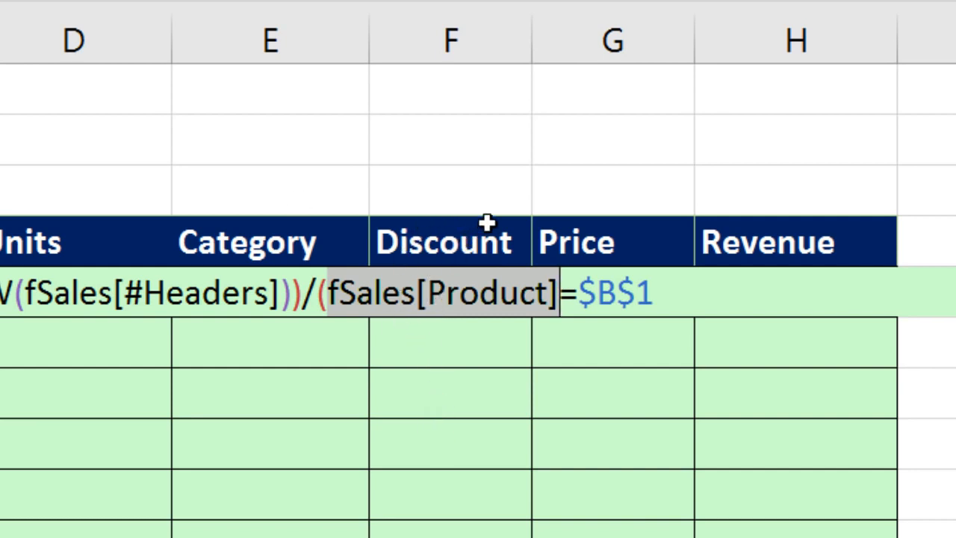
drag(419, 297, 568, 295)
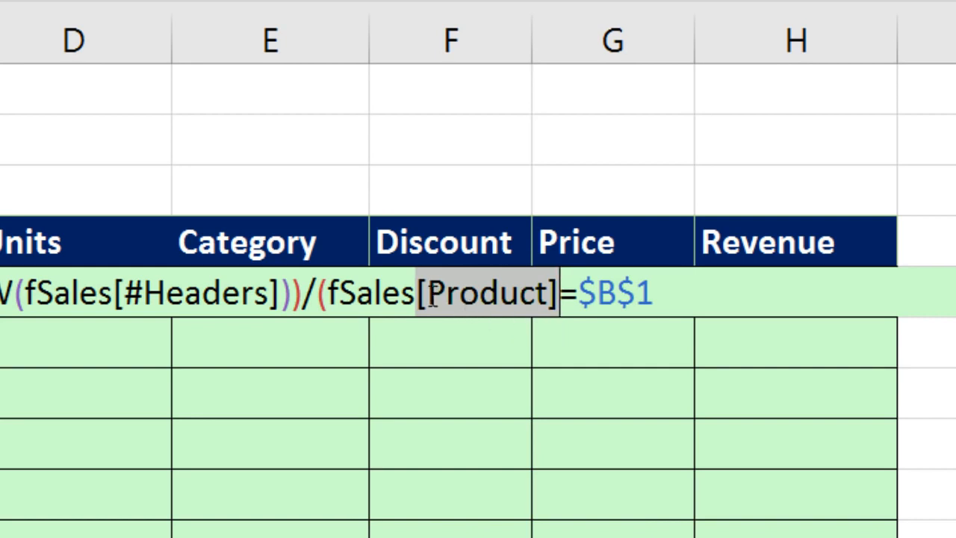
key(Left)
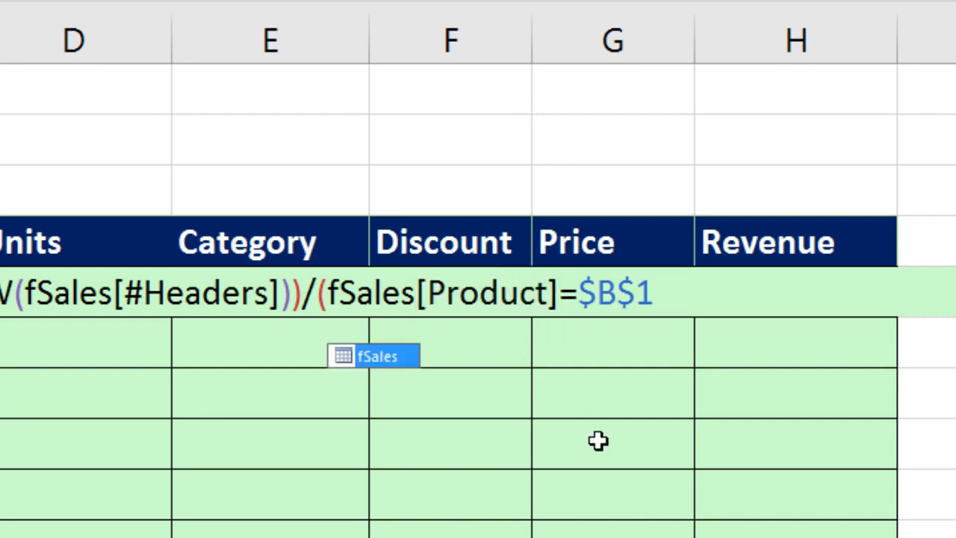
text([)
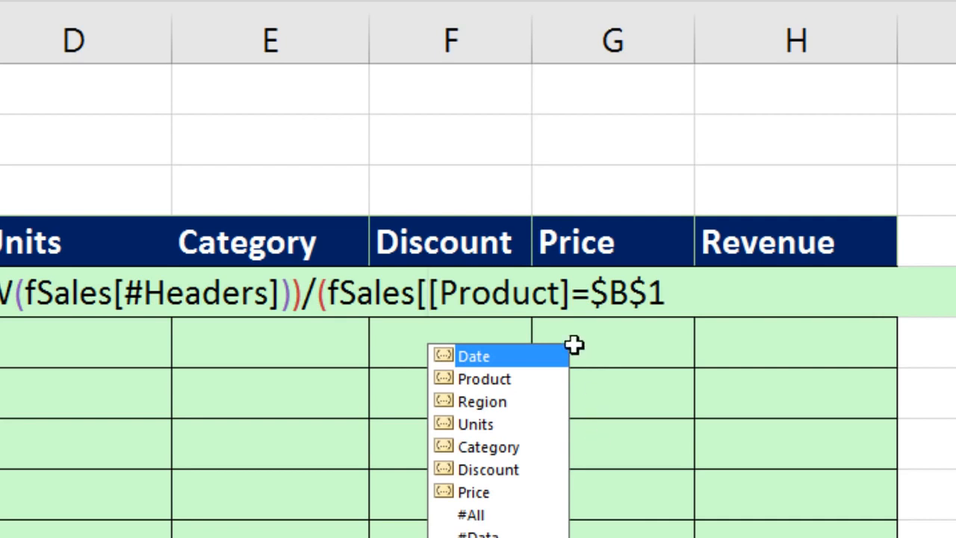
click(570, 293)
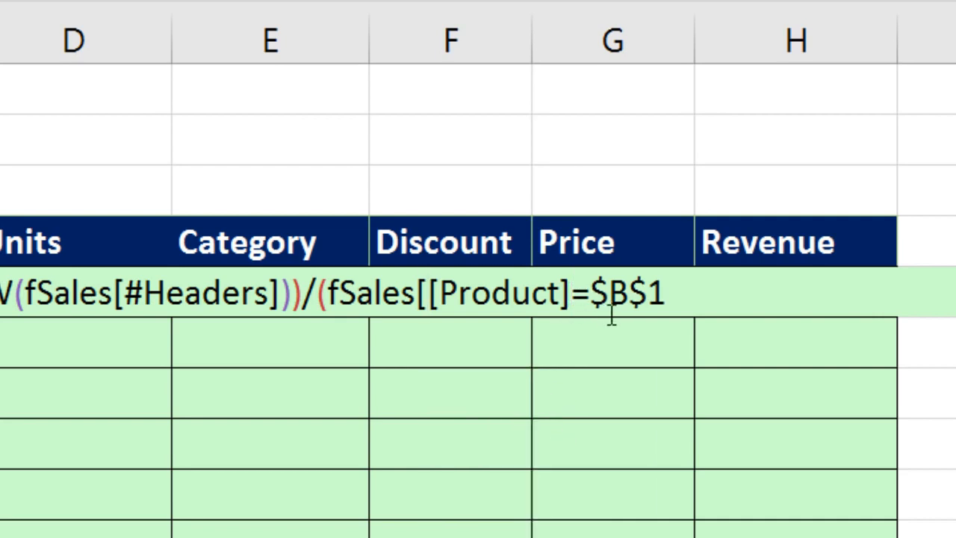
text(:[)
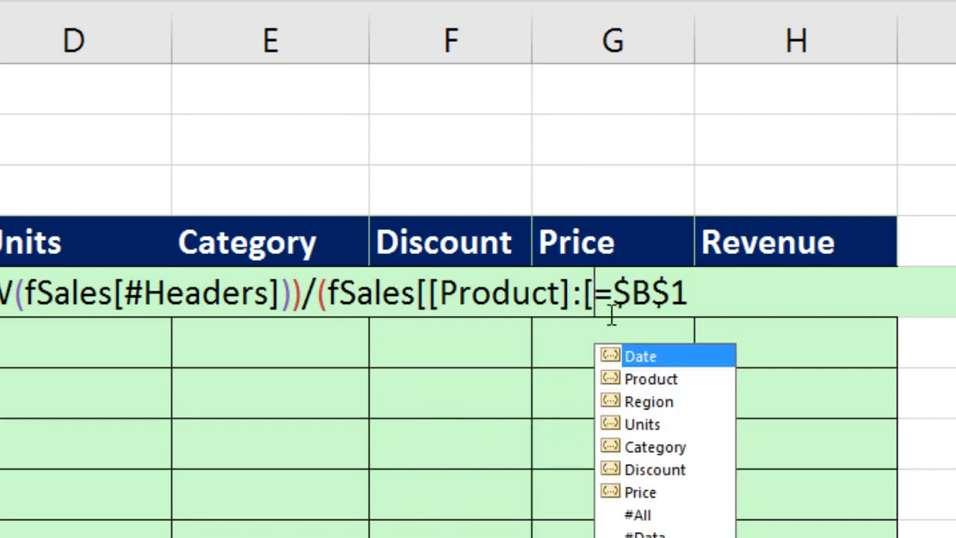
text(p)
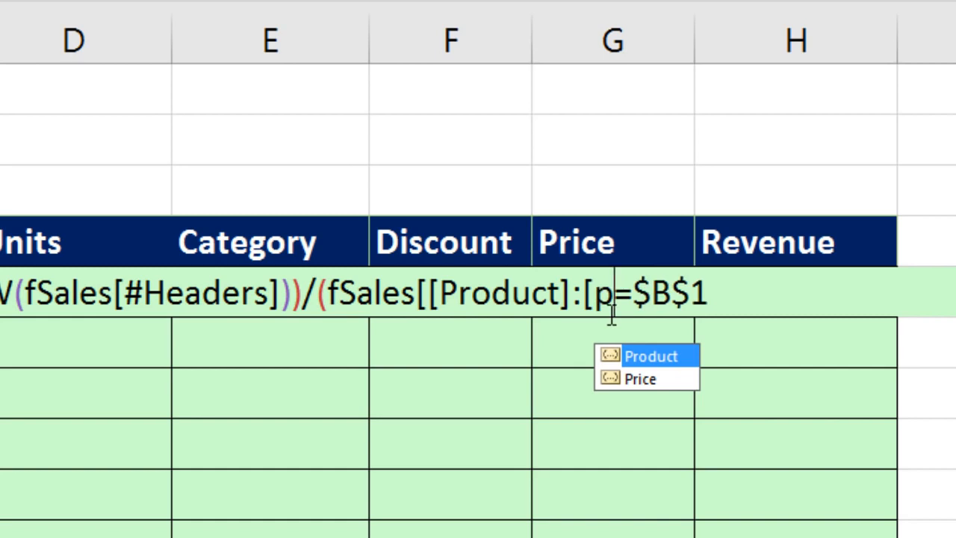
key(Tab)
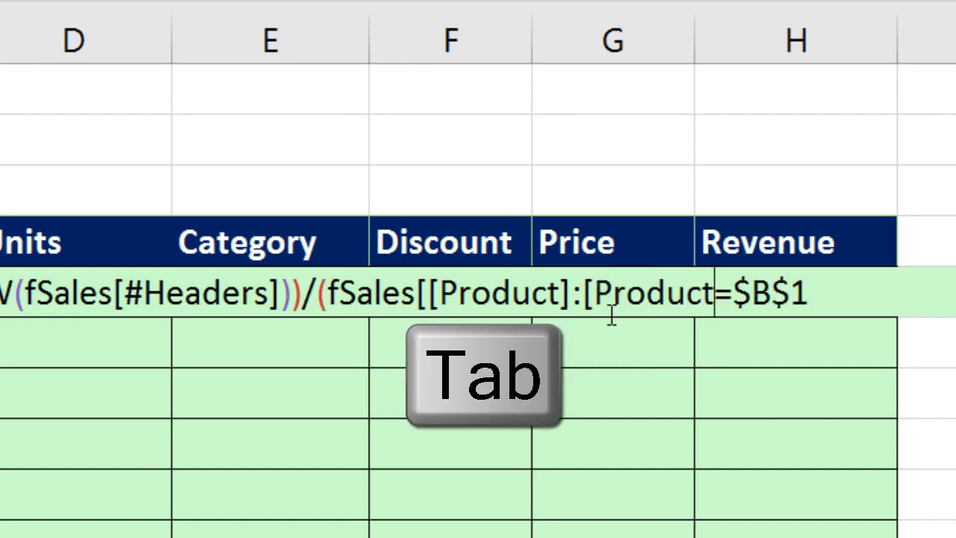
text(])
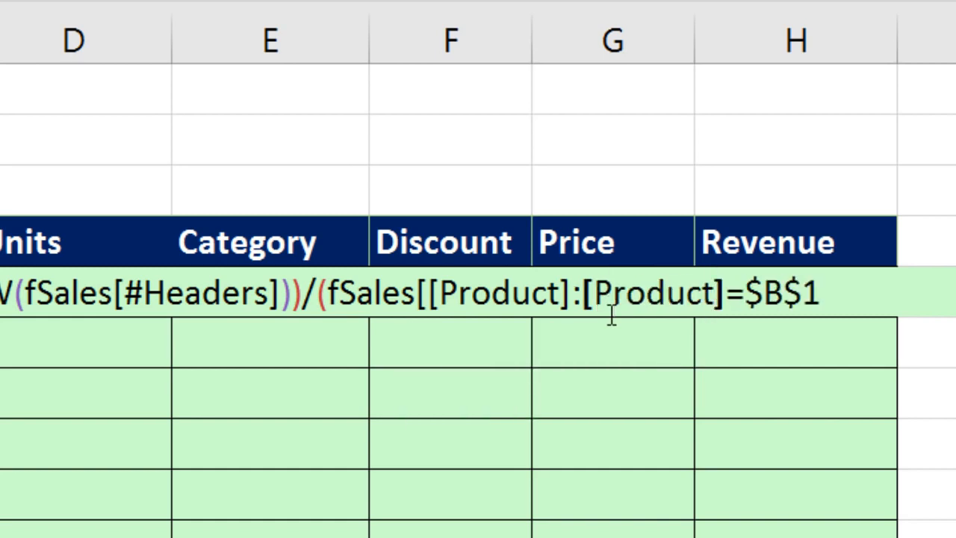
text(])
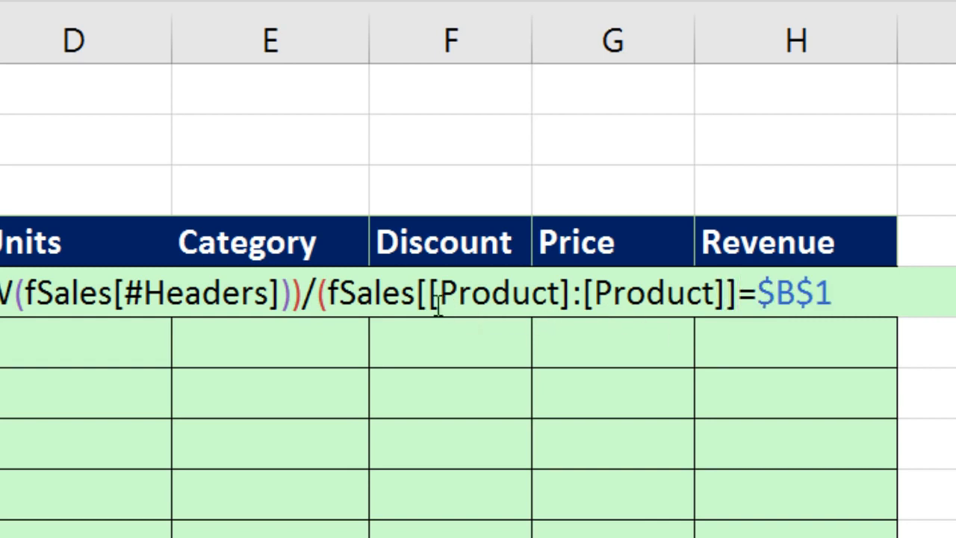
drag(416, 297, 742, 295)
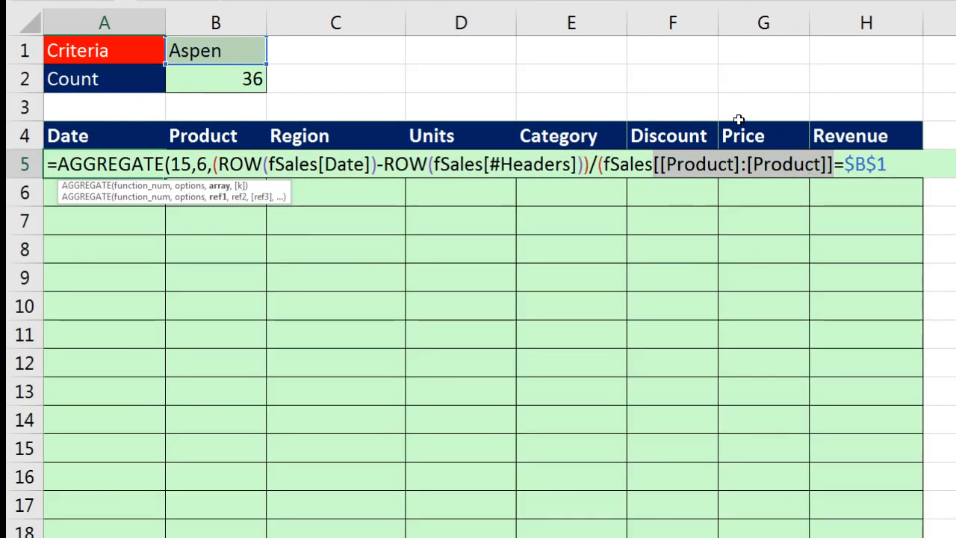
Step: Close the parenthesis of the product criteria test, and preview its evaluated array before restoring the expression
click(890, 164)
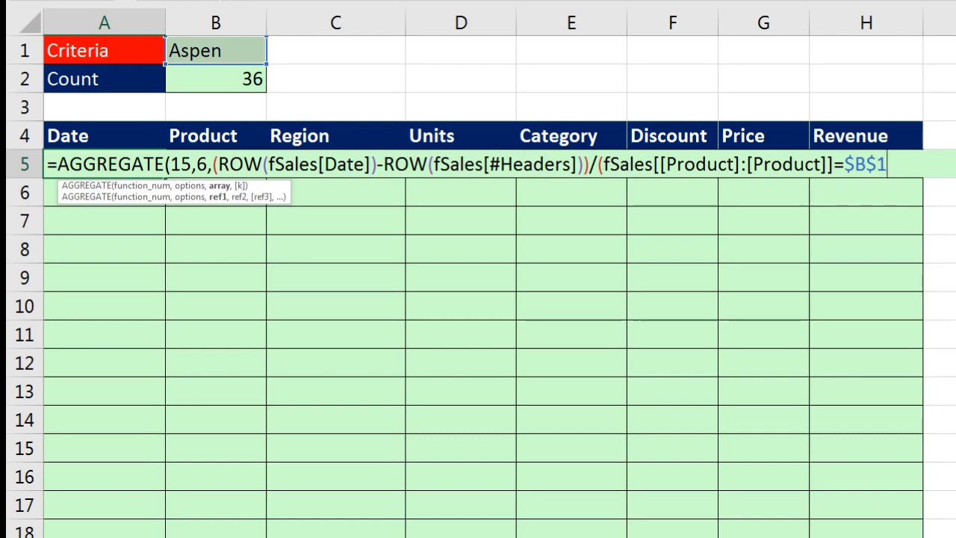
text())
drag(599, 167, 912, 190)
key(F9)
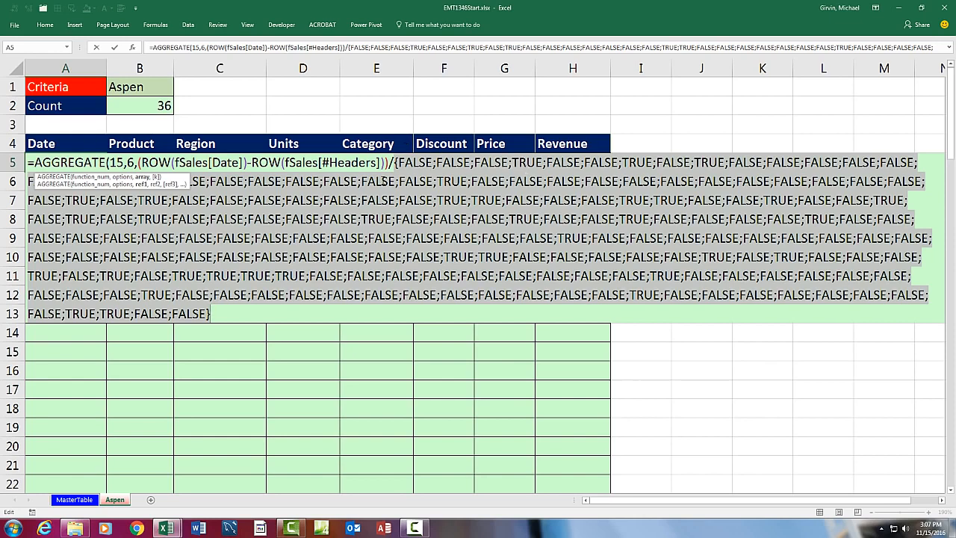
key(ctrl+z)
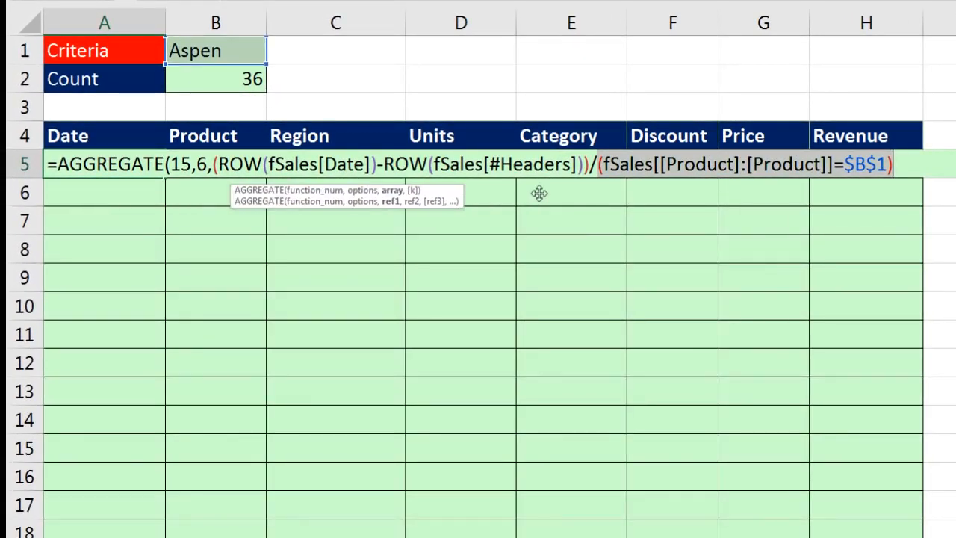
Step: Move the function's argument hint out of the way and evaluate the entire AGGREGATE array argument
drag(539, 193, 513, 217)
click(514, 211)
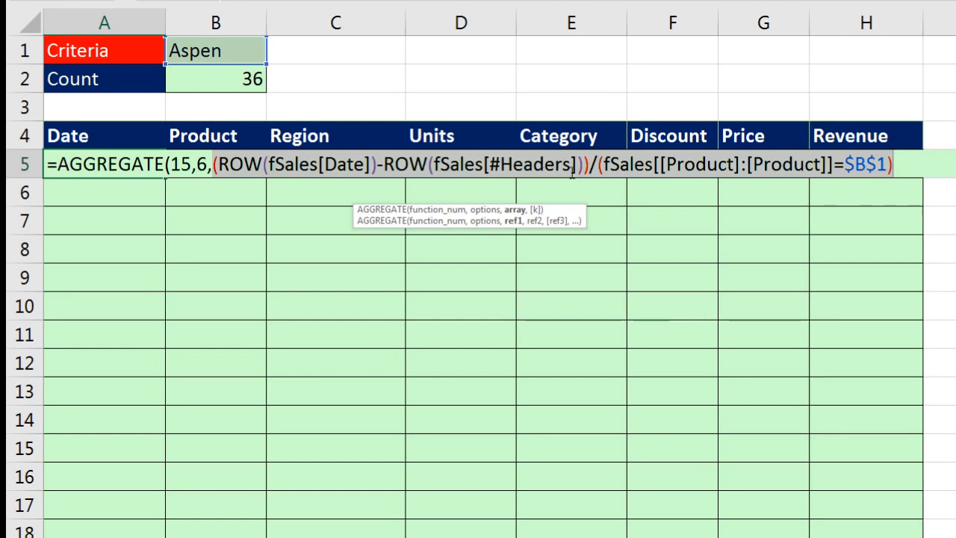
key(F9)
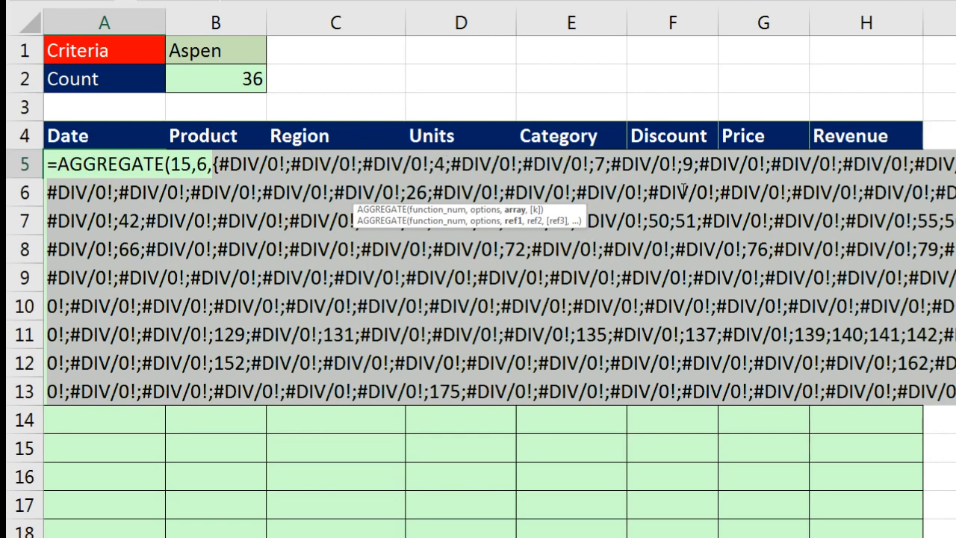
Step: Restore the evaluated array expression and complete AGGREGATE with the expandable range ROWS(A$5:A5) as its k argument
key(ctrl+z)
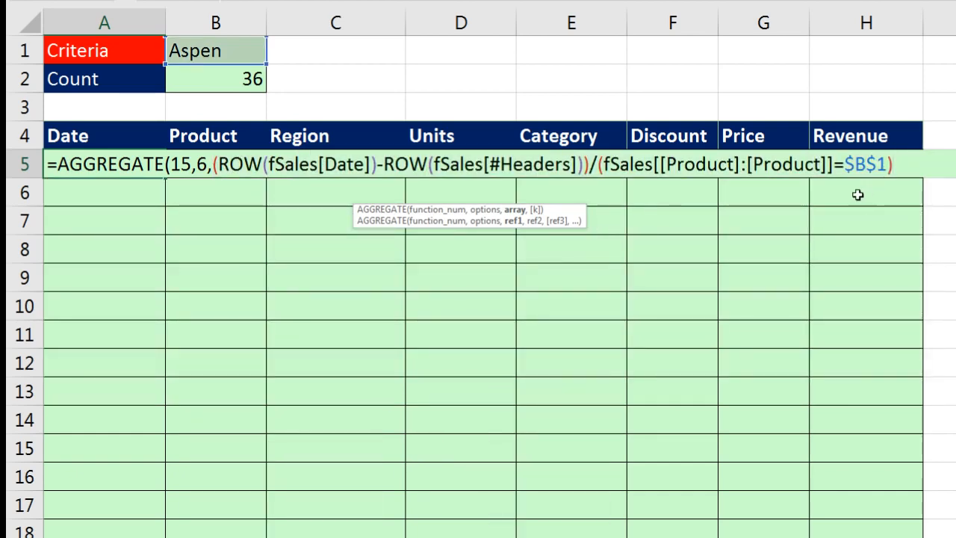
drag(565, 210, 750, 210)
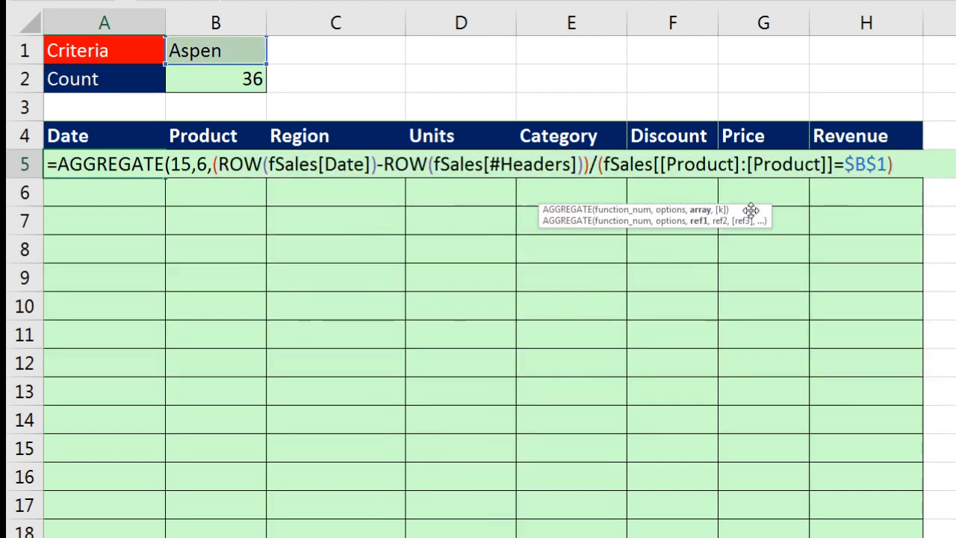
text(,)
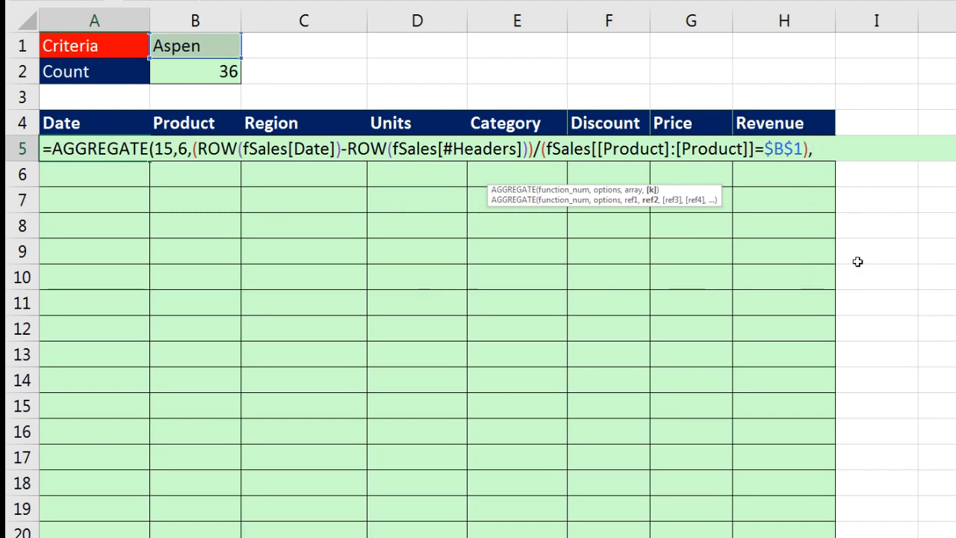
text(ro)
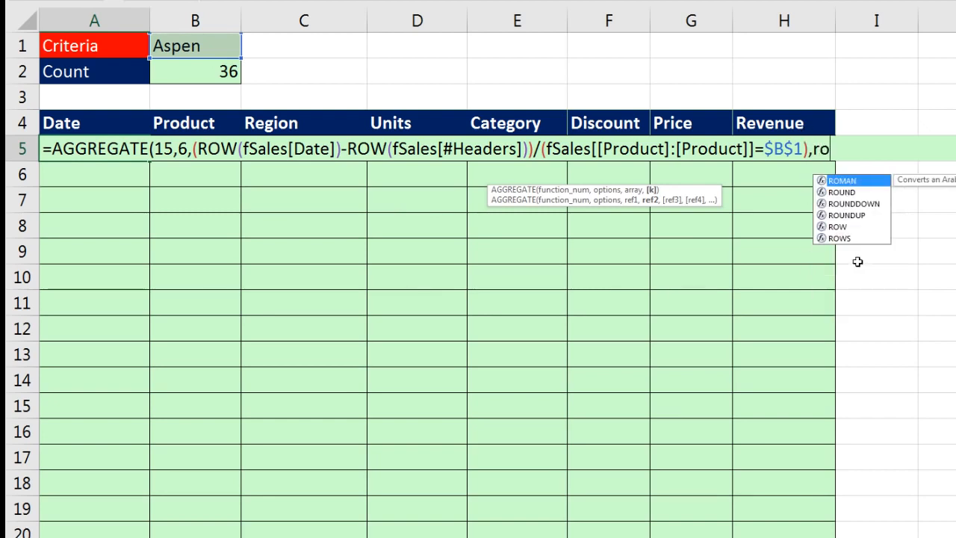
text(ws)
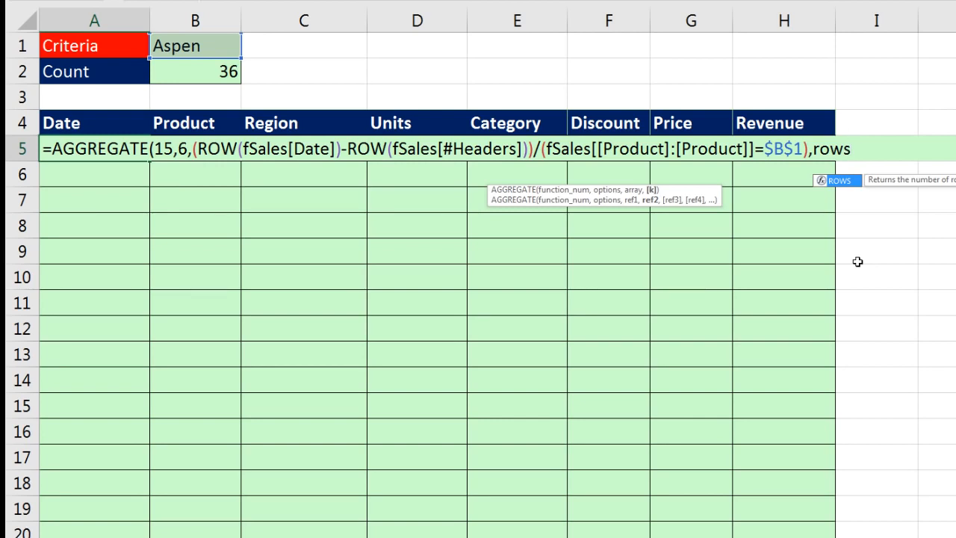
key(Tab)
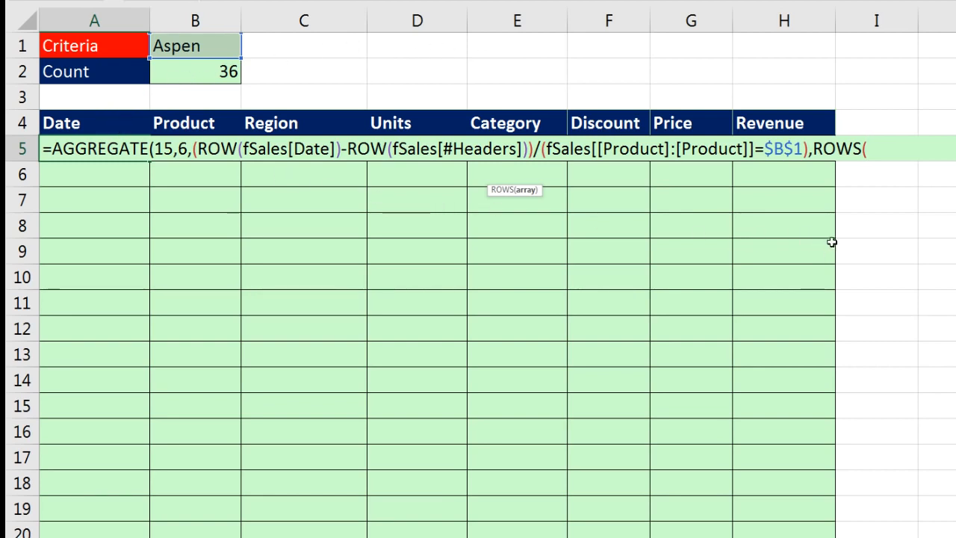
text(A)
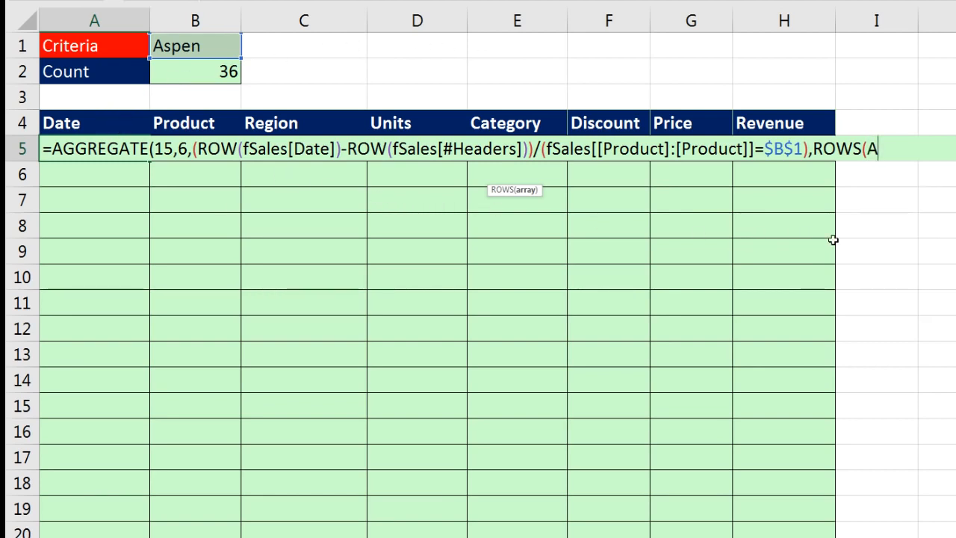
text($5:A5))
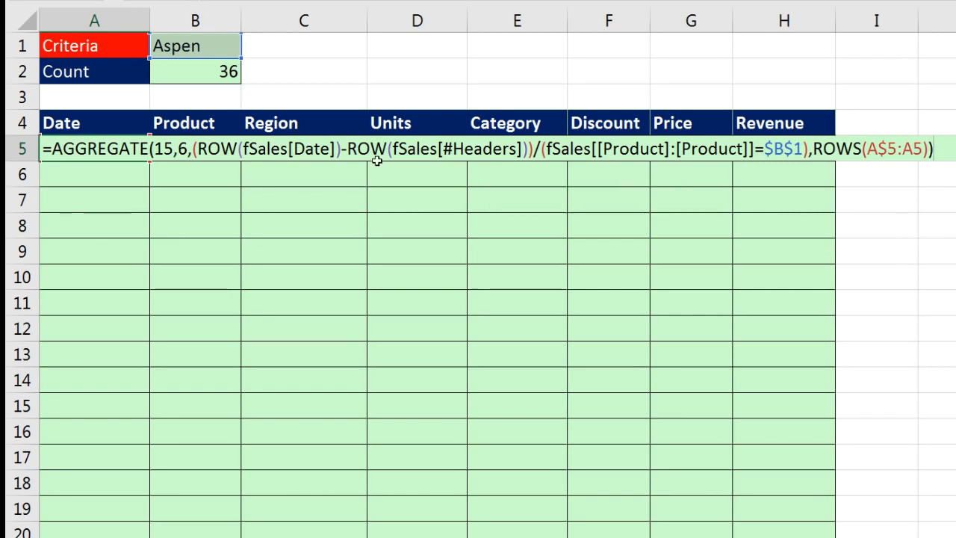
Step: Review the array argument, enter the AGGREGATE formula in A5, and fill it across to Revenue and down to row 11
click(194, 149)
drag(490, 197, 196, 186)
click(281, 177)
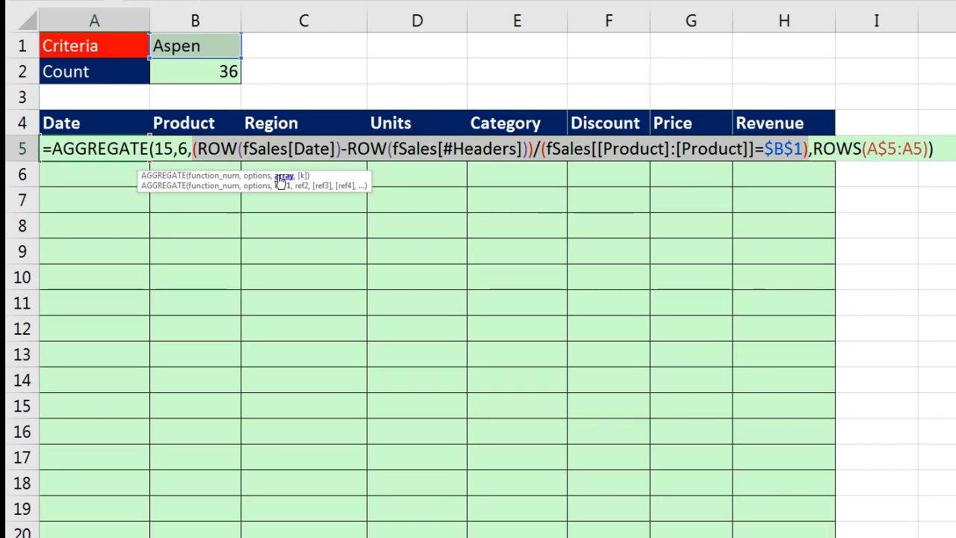
key(Escape)
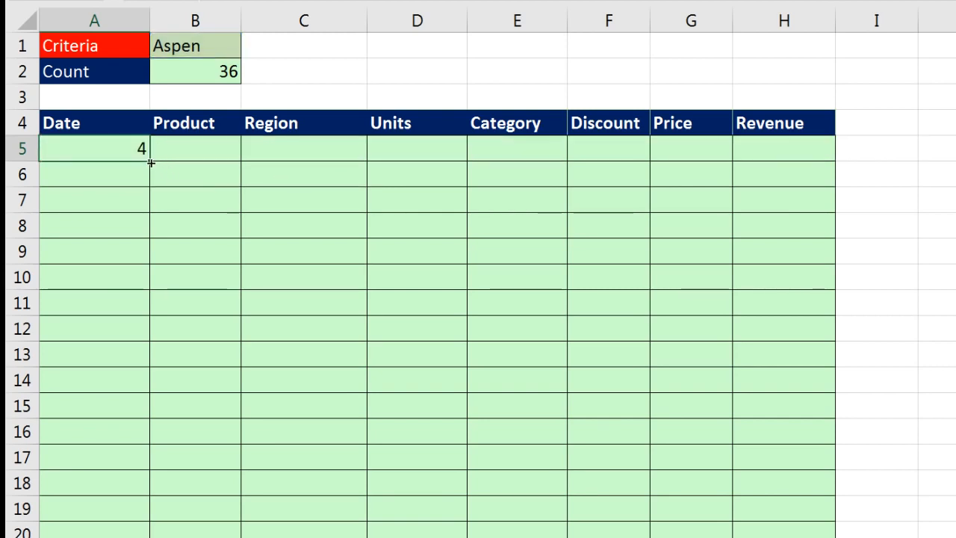
drag(151, 163, 829, 309)
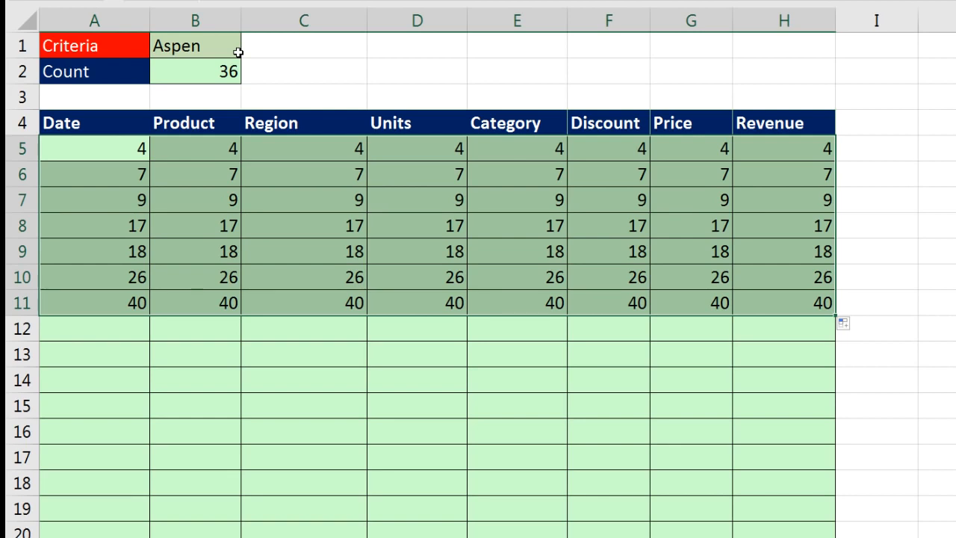
Step: Reopen the formula in A5 for editing and insert an INDEX function in front of AGGREGATE
click(107, 149)
key(F2)
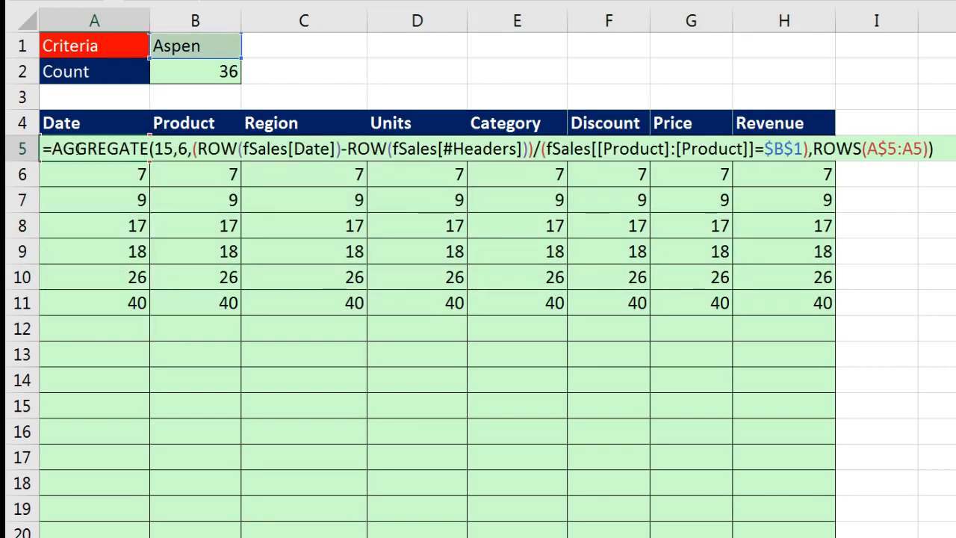
key(Home)
key(Right)
text(In)
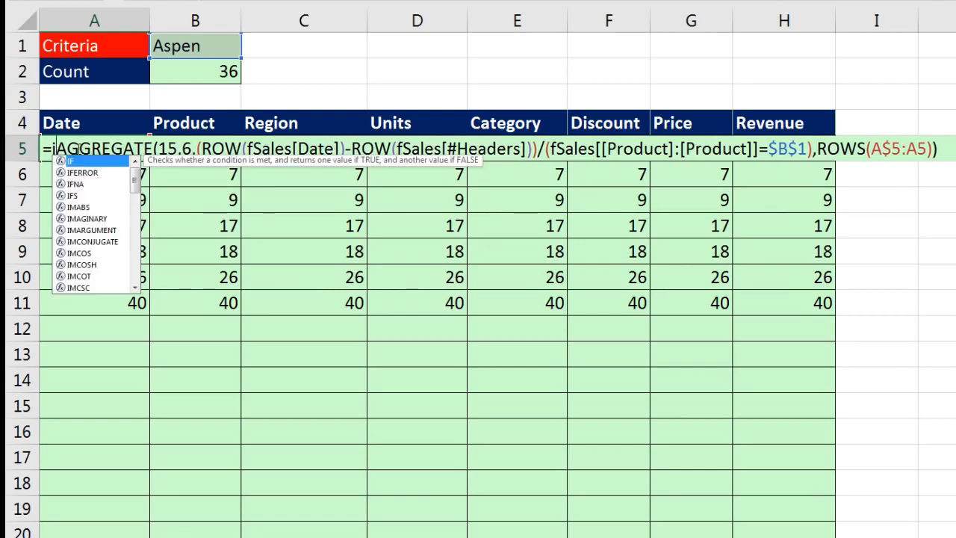
key(Tab)
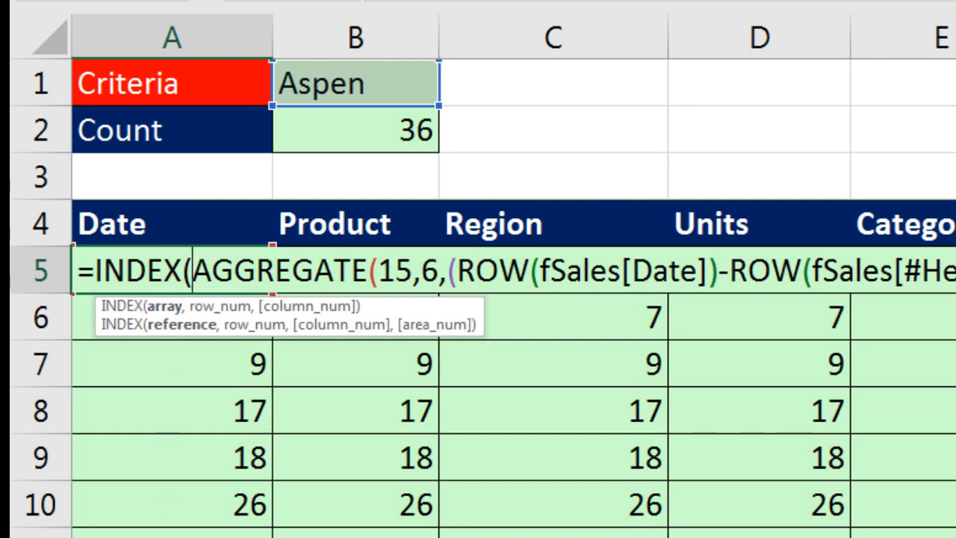
Step: Set the array argument of INDEX to the relative column reference fSales[Date], followed by a comma for the row number
text(fs)
key(Tab)
text([)
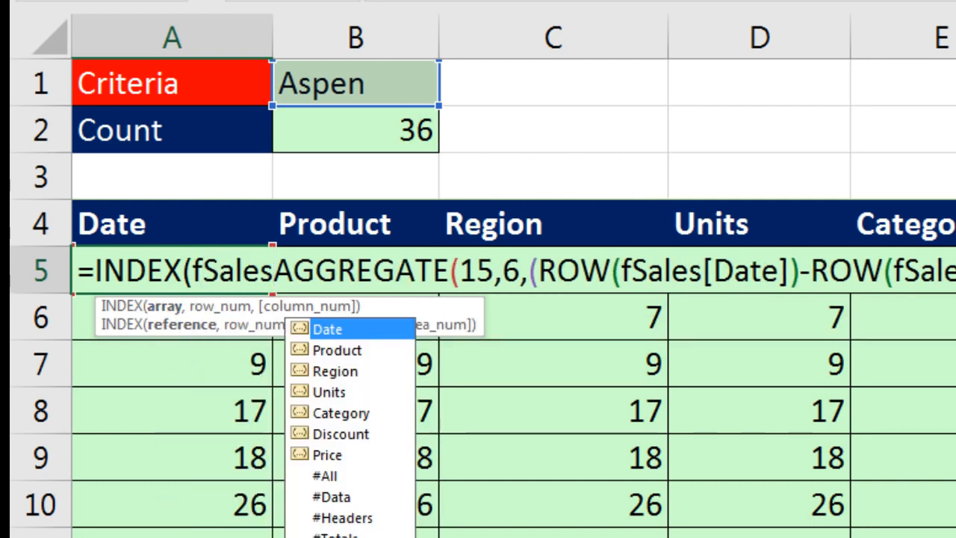
key(Tab)
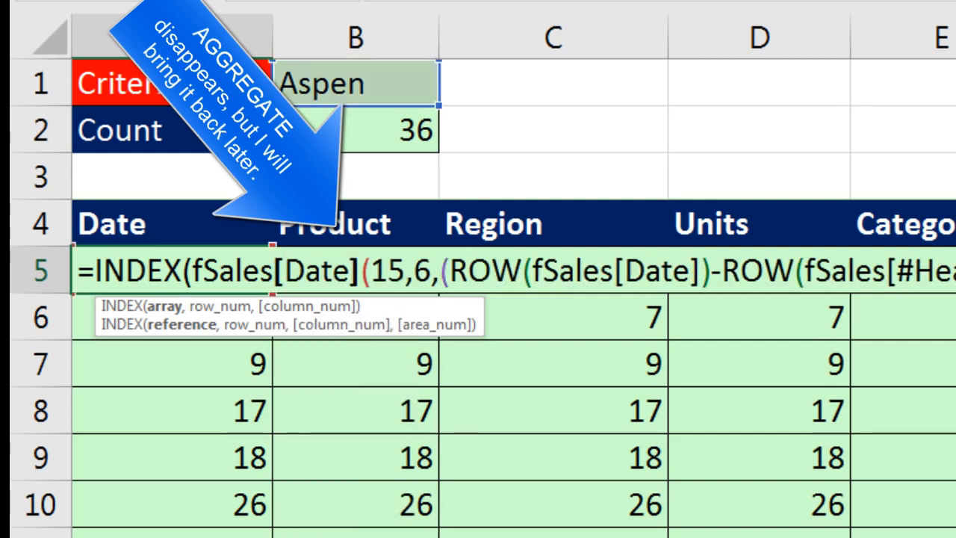
text(],)
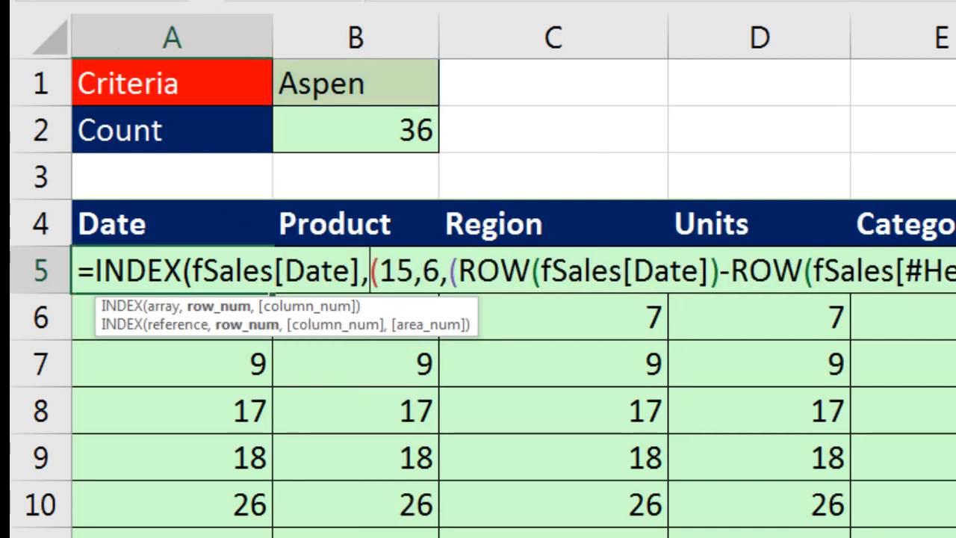
Step: Check the array argument, close the INDEX function at the formula's end, and try to enter the formula in A5
click(157, 313)
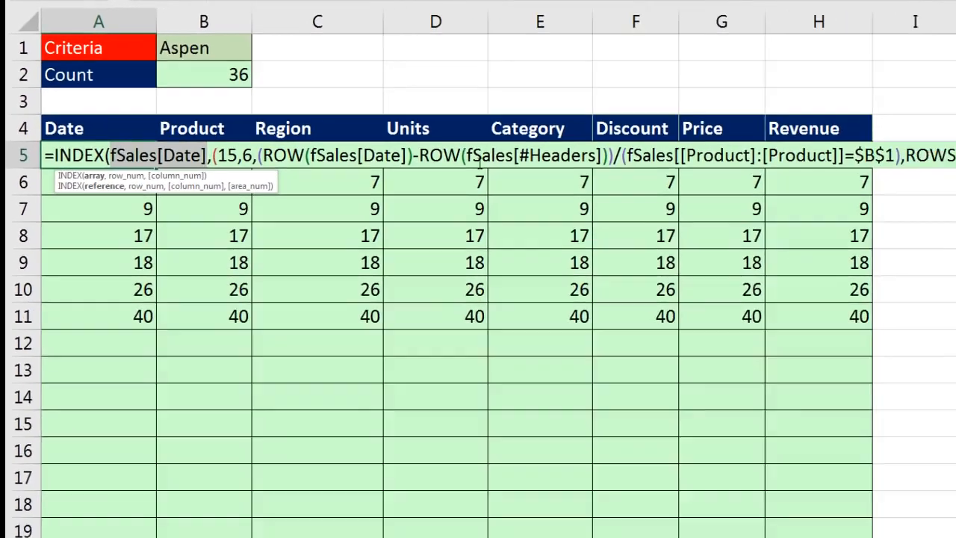
click(855, 127)
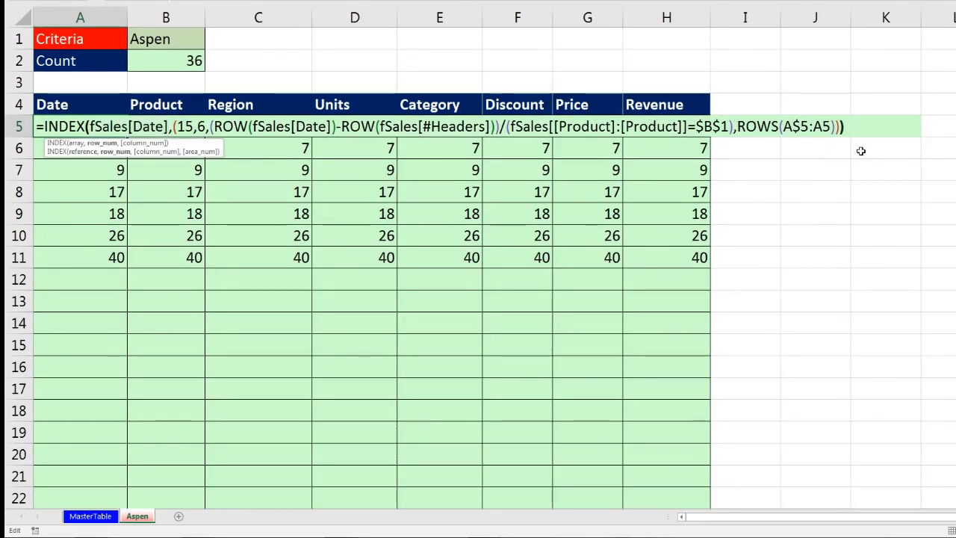
key(ctrl+Return)
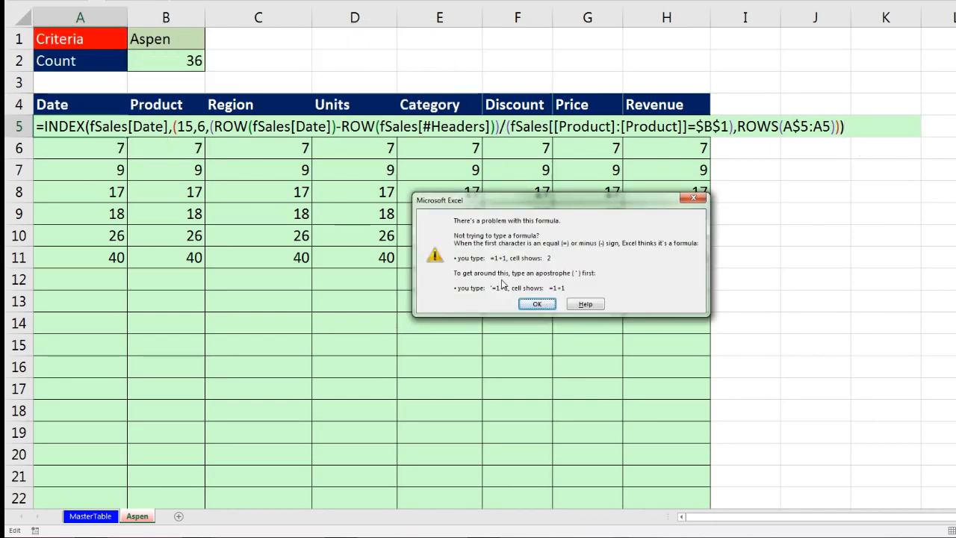
key(Return)
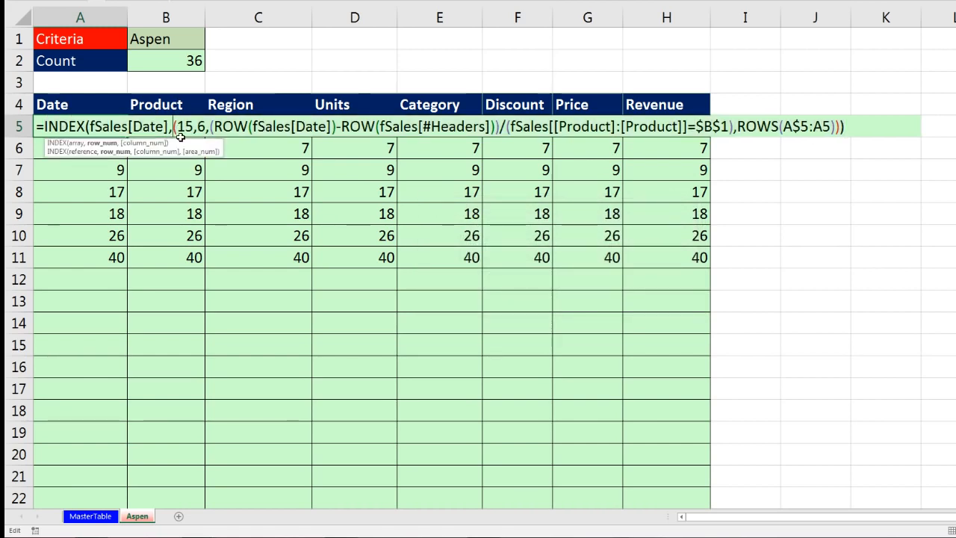
Step: Reinsert the missing AGGREGATE name before (15,6, as the row_num argument of INDEX, and enter the formula in A5
text(ag)
double_click(211, 154)
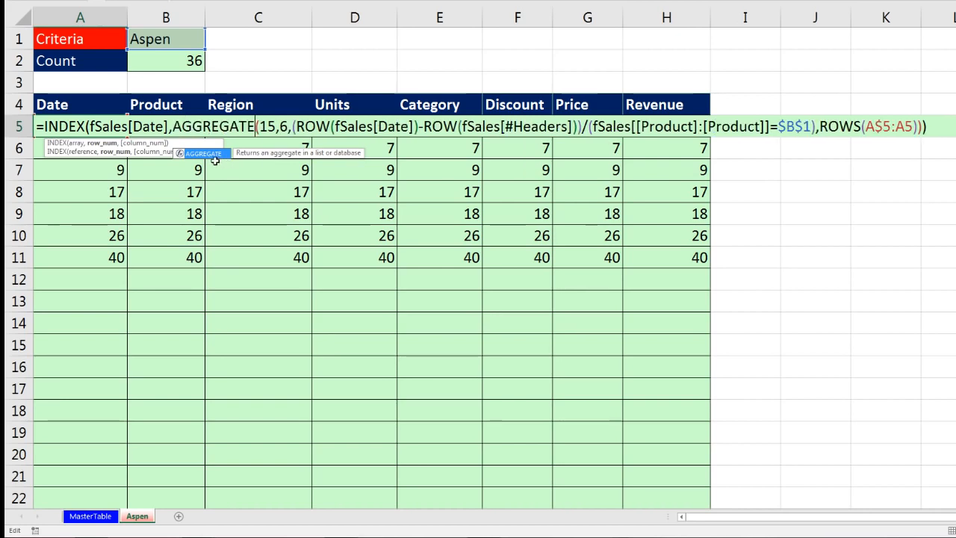
click(175, 129)
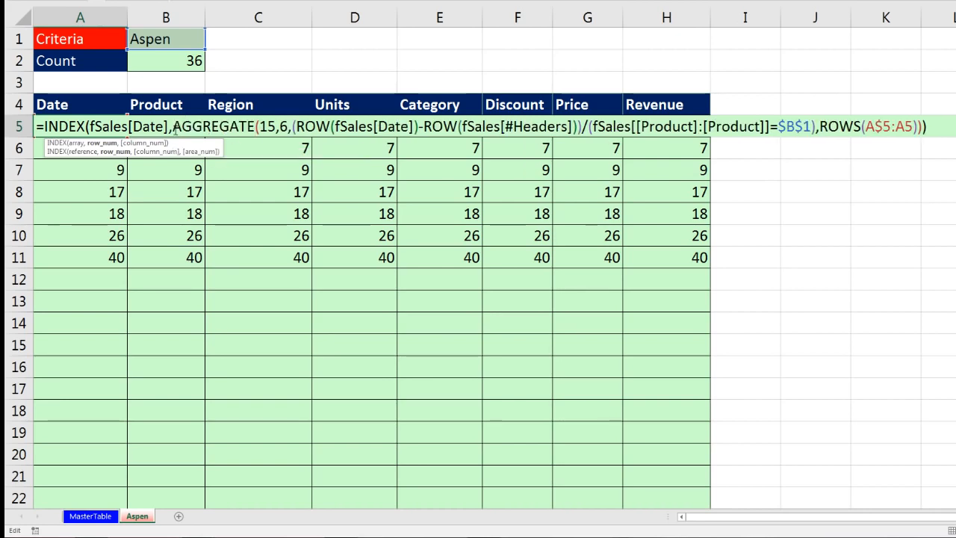
click(106, 143)
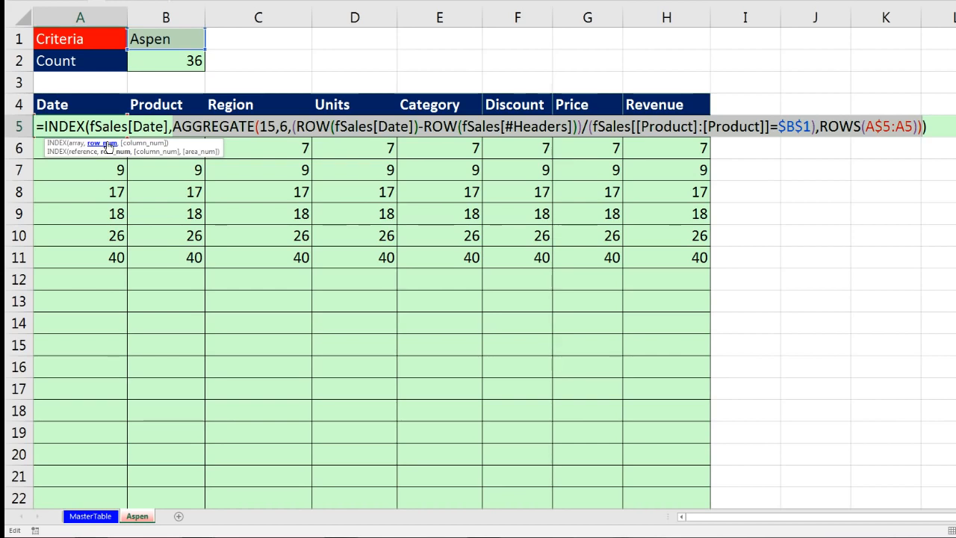
key(ctrl+Return)
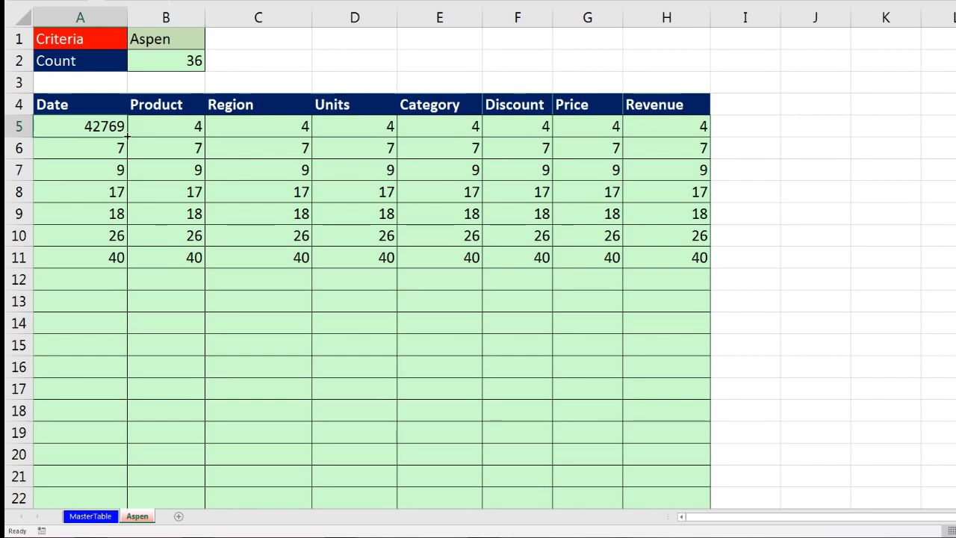
Step: Fill the INDEX formula from A5 across row 5 through Price, and clear the Revenue cells H5:H11
drag(127, 136, 667, 261)
key(Delete)
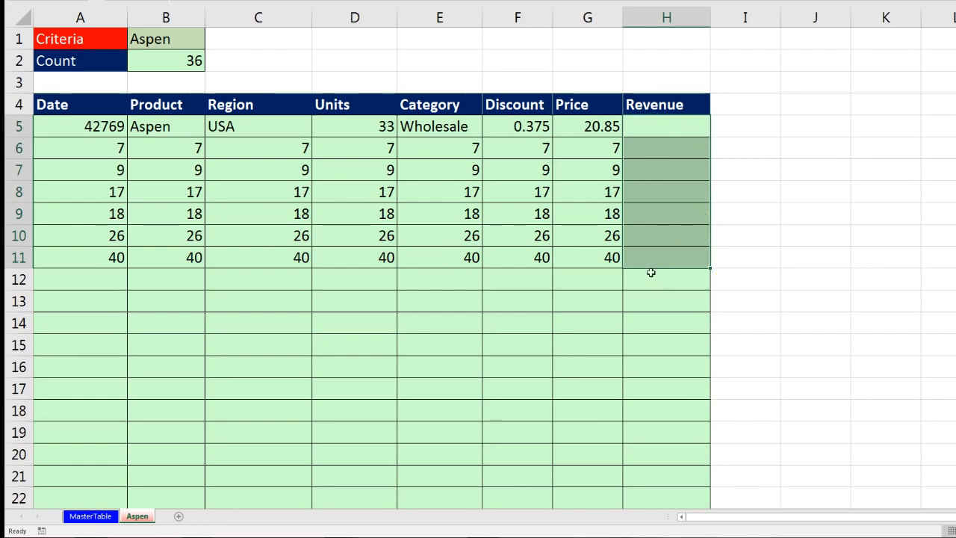
Step: Format cell A5 with the Date number category, using the *3/14/2012 type
click(99, 127)
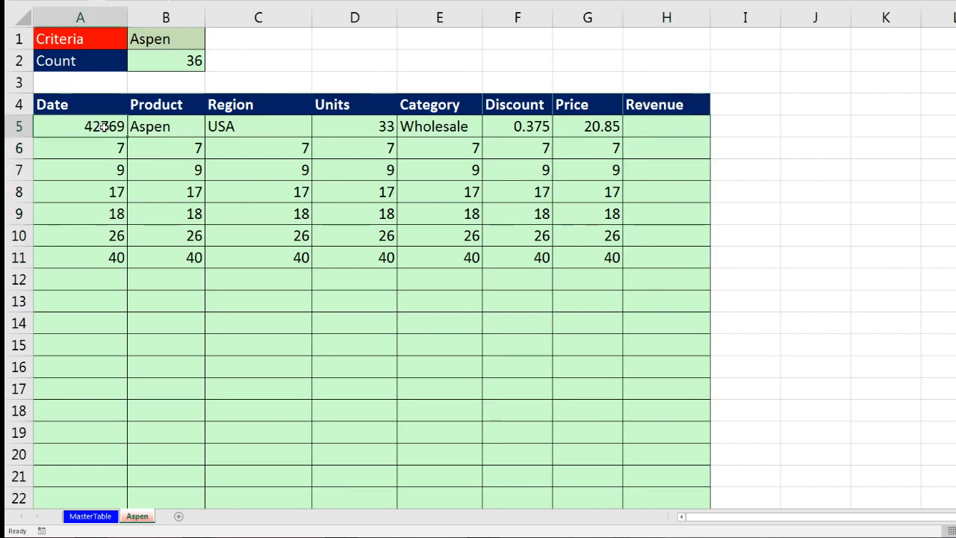
key(ctrl+1)
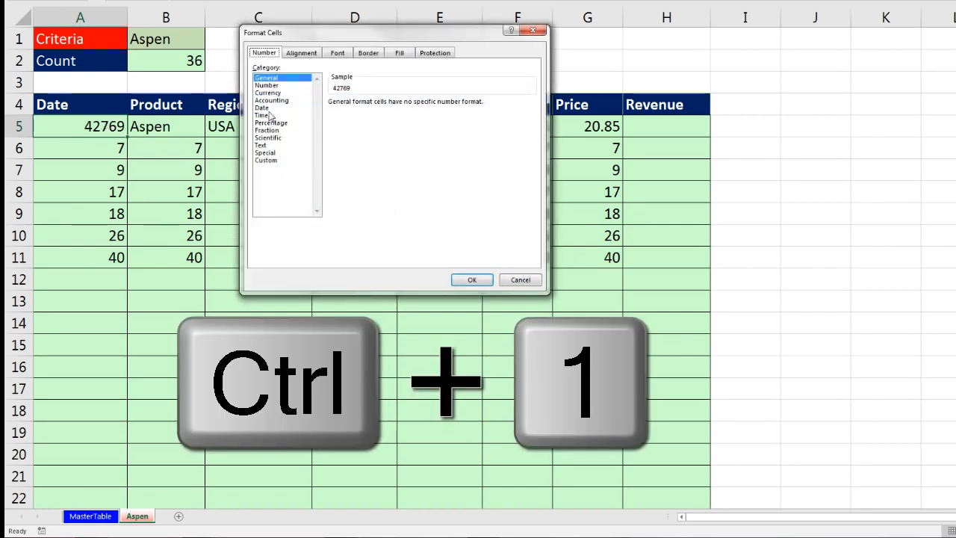
click(263, 107)
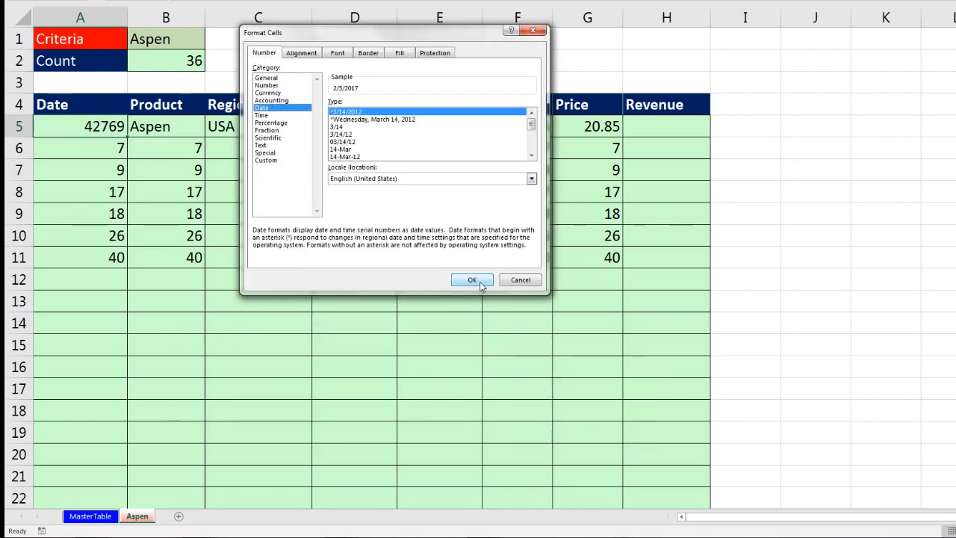
click(480, 284)
Step: Fill the formulas in A5:G5 down to row 100 and review where the extracted Aspen records end
drag(86, 129, 613, 435)
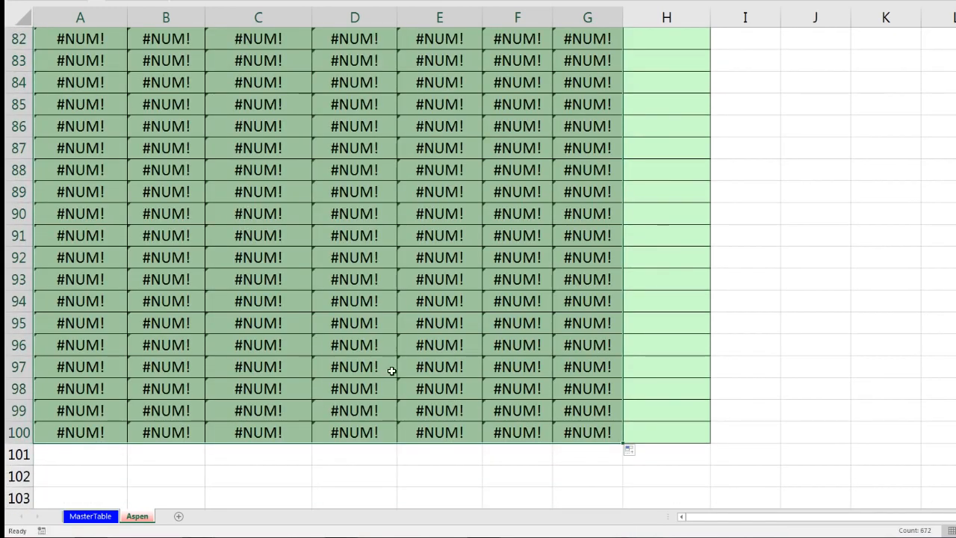
scroll(326, 376, up, 7)
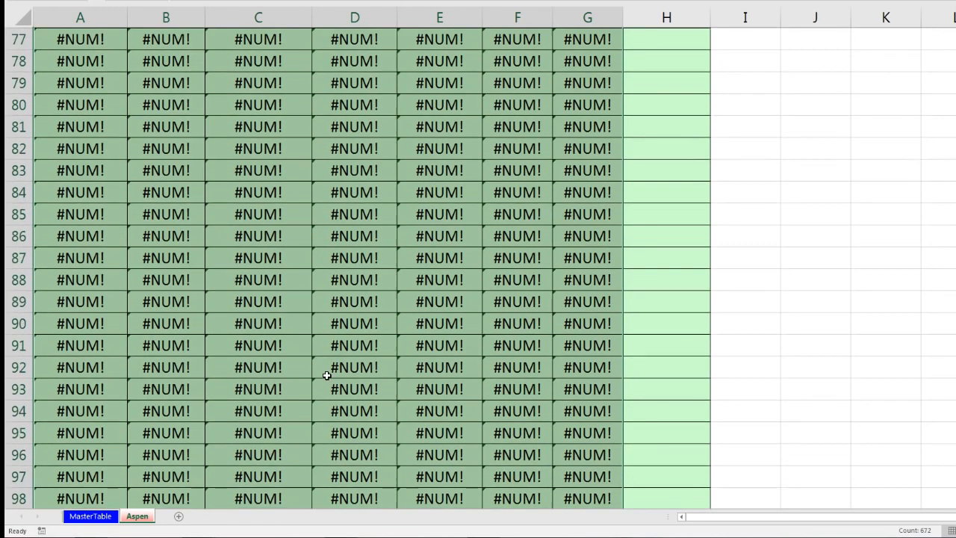
scroll(326, 376, up, 3)
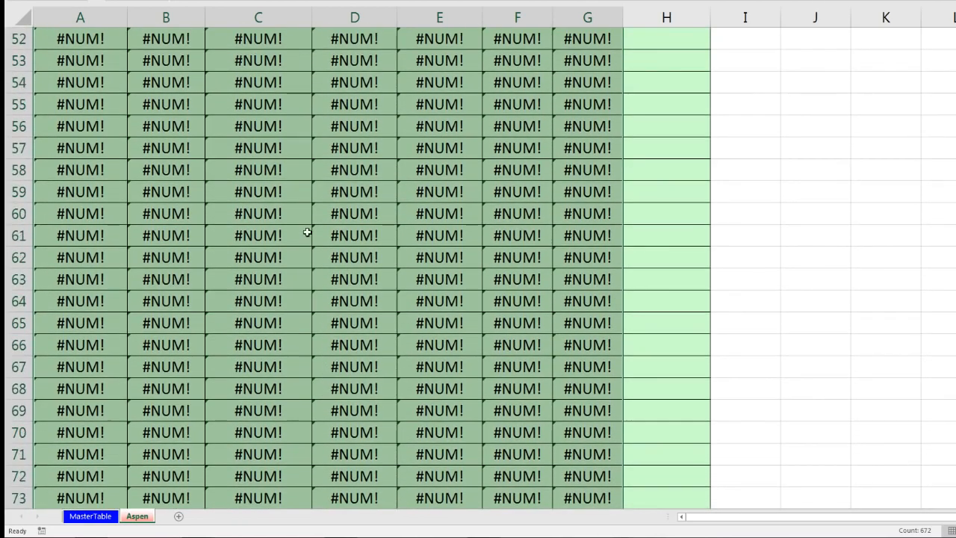
scroll(248, 245, up, 7)
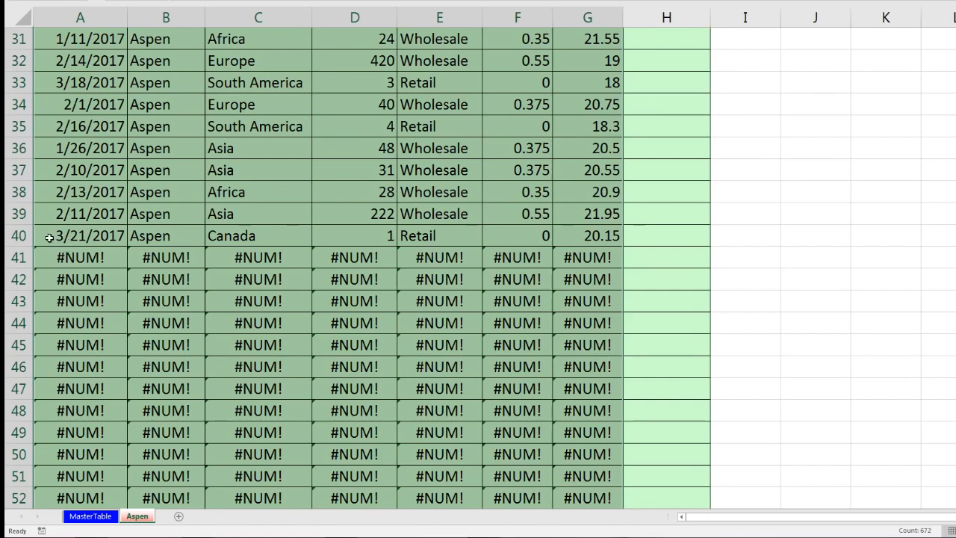
drag(47, 235, 605, 210)
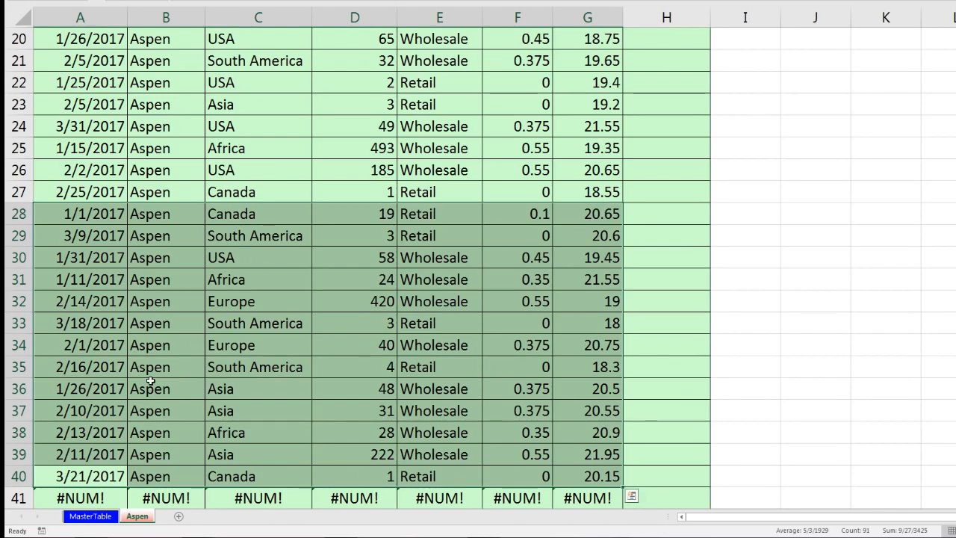
scroll(153, 384, down, 1)
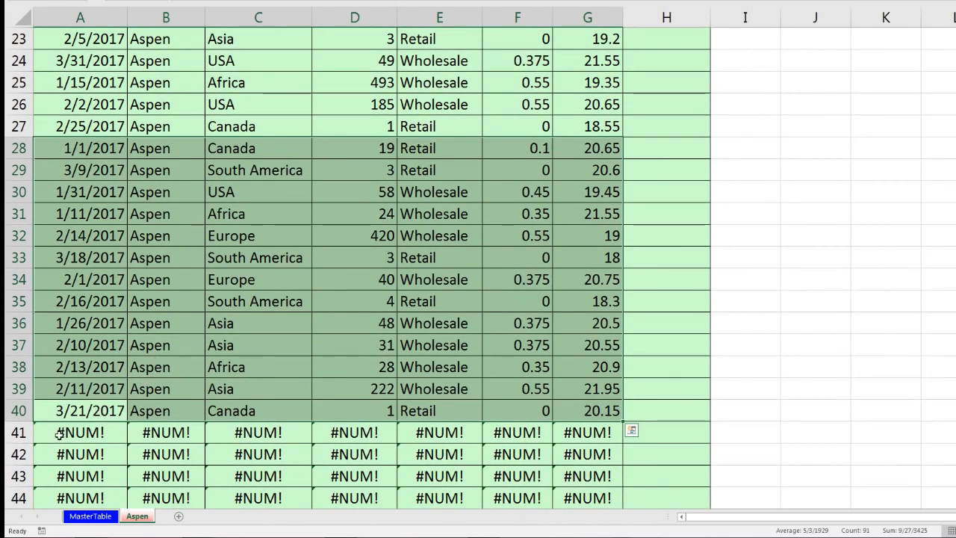
Step: Try to wrap the INDEX formula in cell A5 in an IFERROR function
scroll(198, 398, up, 7)
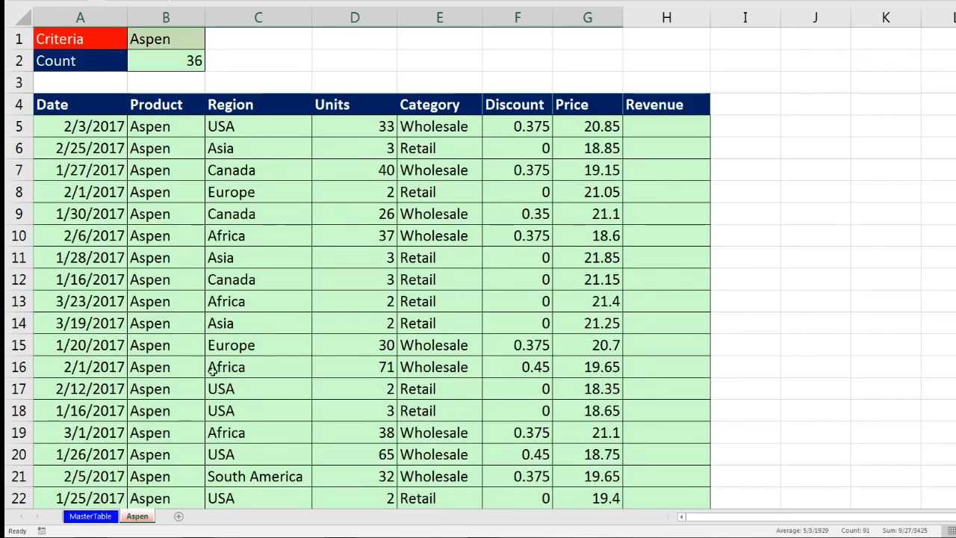
double_click(90, 126)
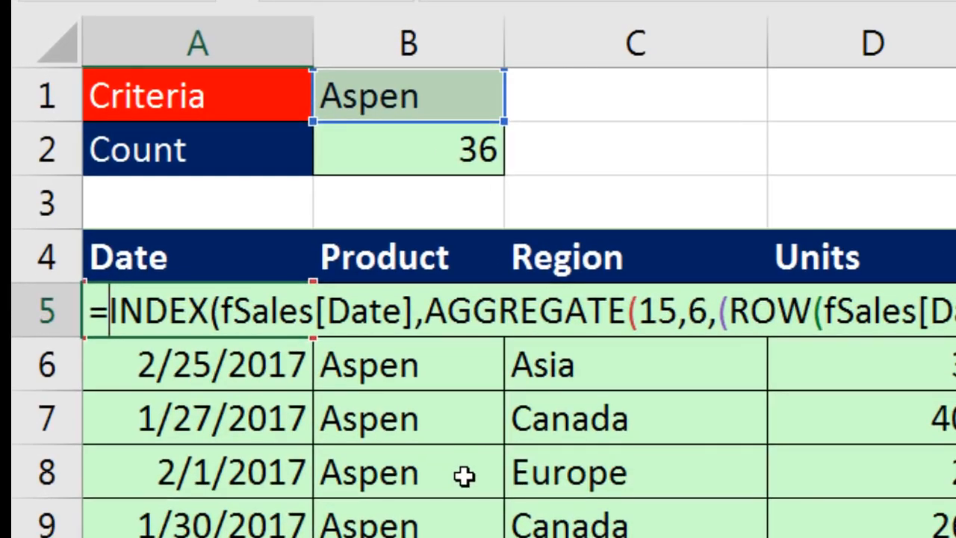
text(if)
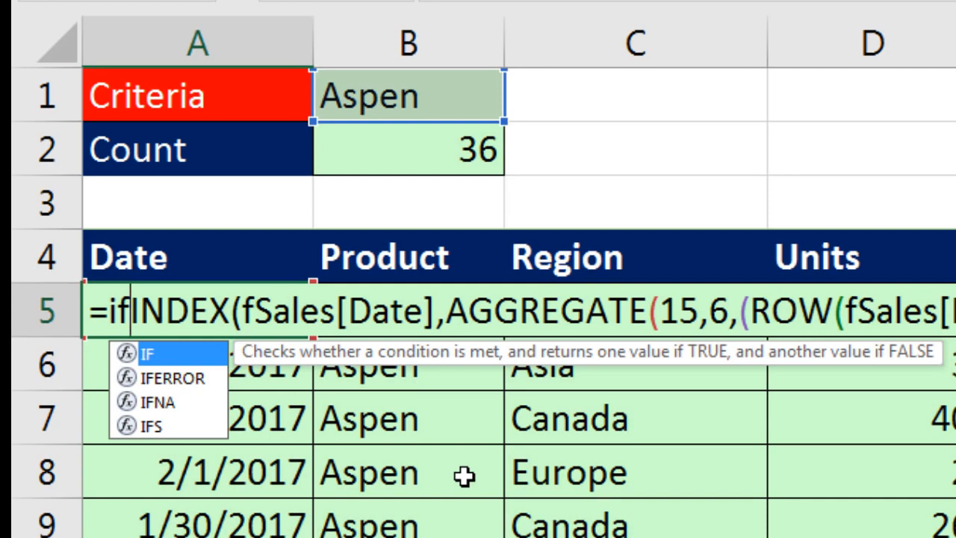
key(Down)
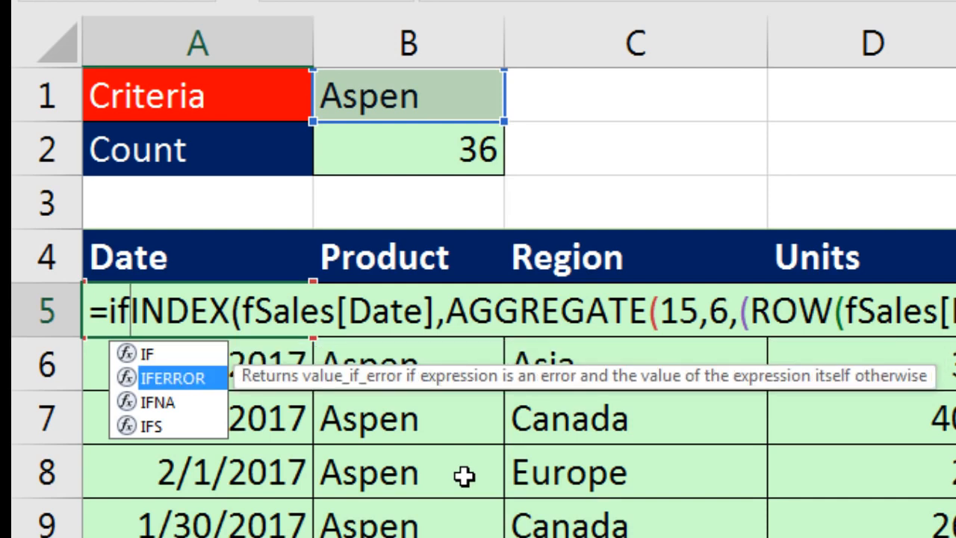
key(Tab)
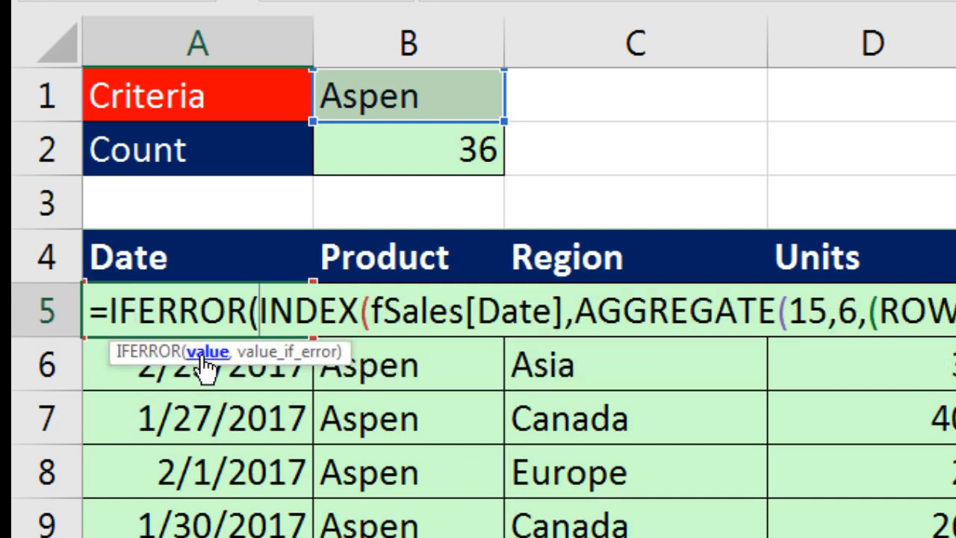
key(ctrl+shift+End)
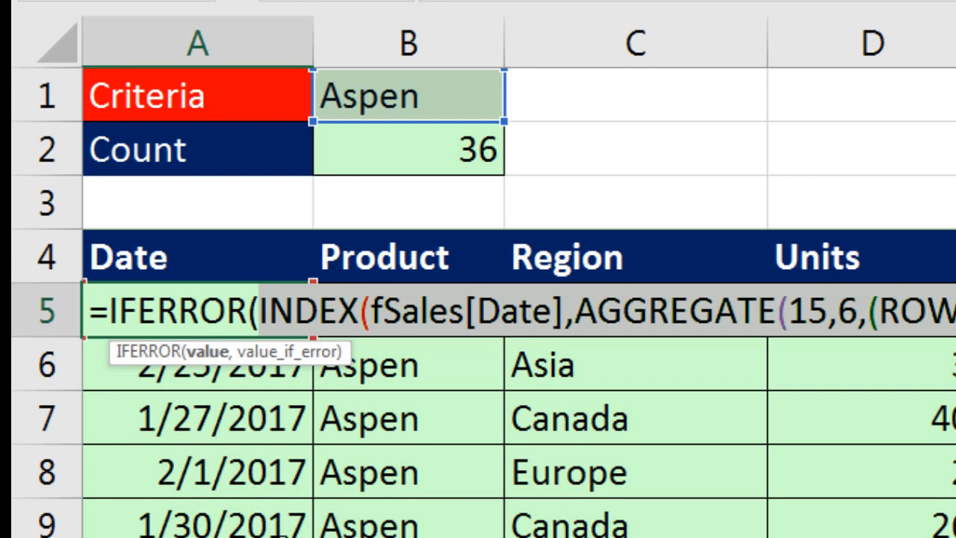
Step: Replace the IFERROR wrapper in A5 with an opening IF( in front of INDEX
click(259, 312)
key(BackSpace)
key(BackSpace)
key(BackSpace)
key(BackSpace)
key(BackSpace)
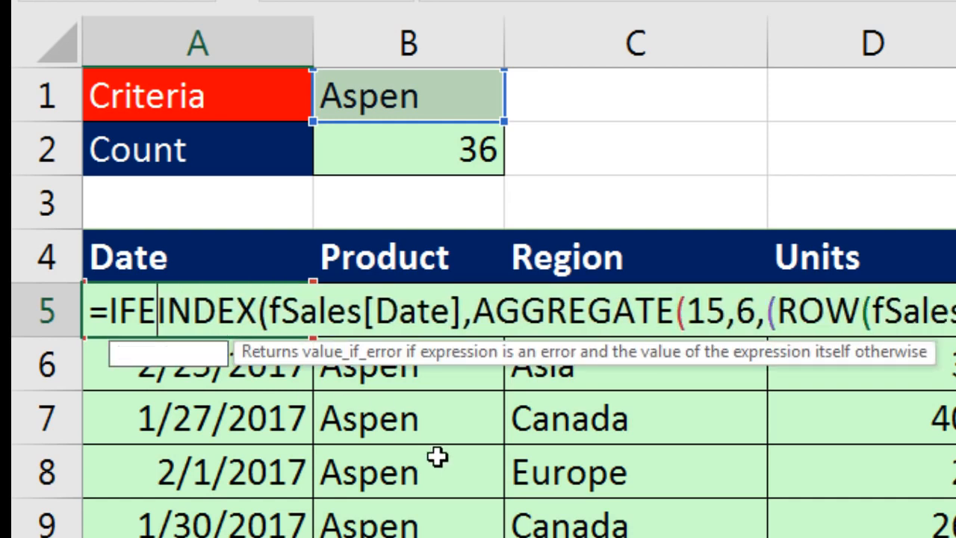
key(BackSpace)
text(()
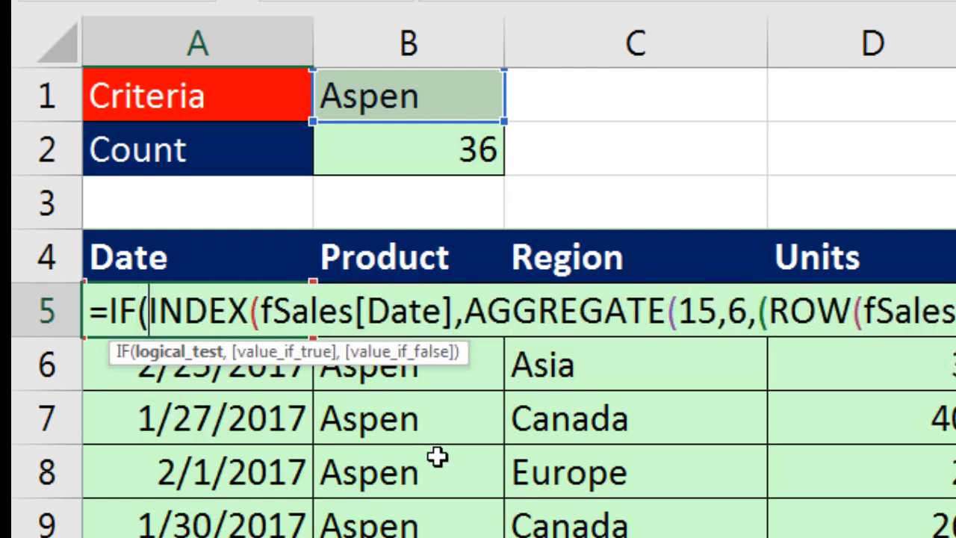
click(177, 352)
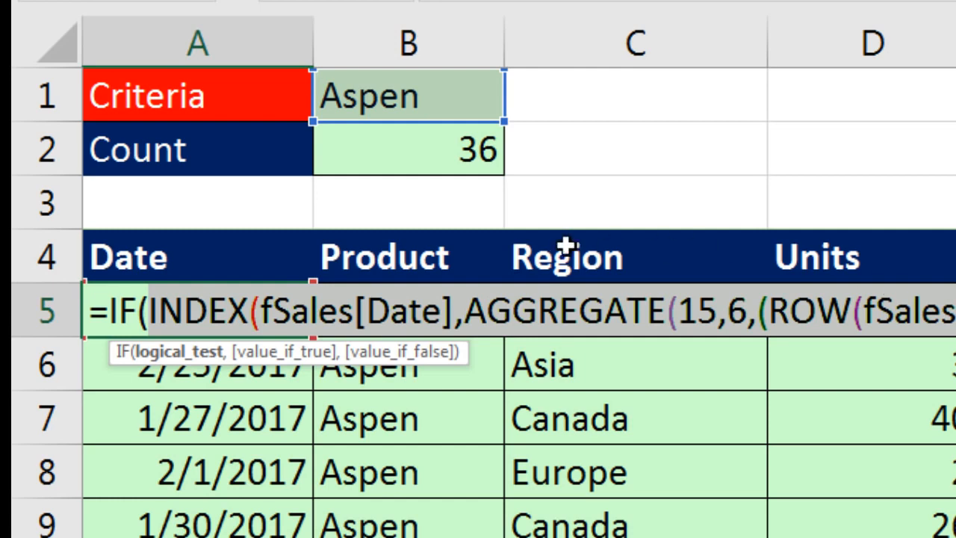
click(148, 312)
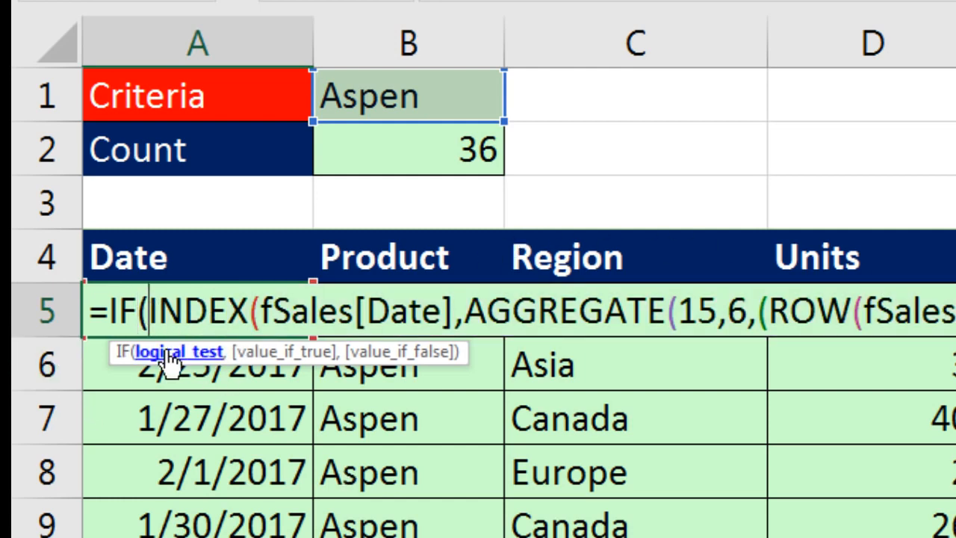
Step: Enter ROWS(A$5:A5)>$B$2 as the logical test of the IF function in A5, followed by a comma
text(Rows()
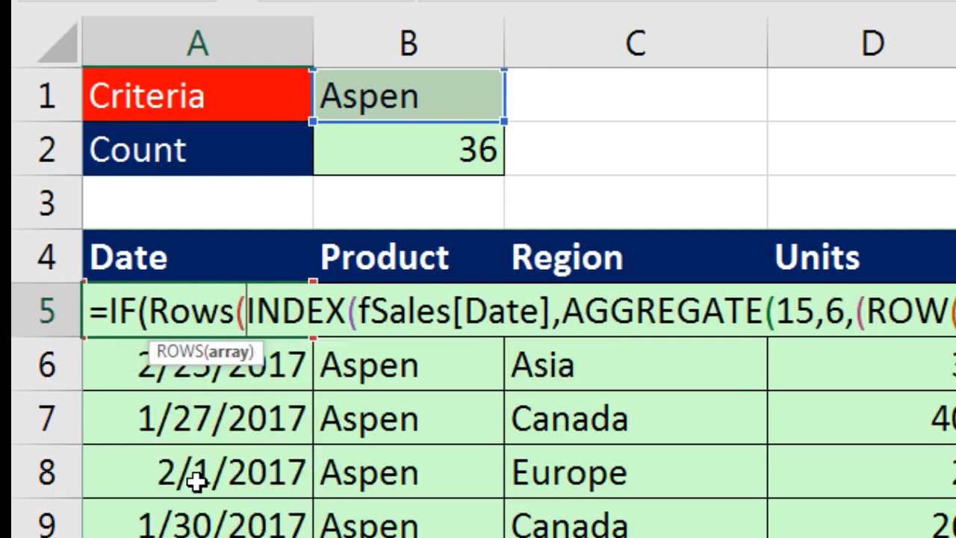
text(A$5:A5)
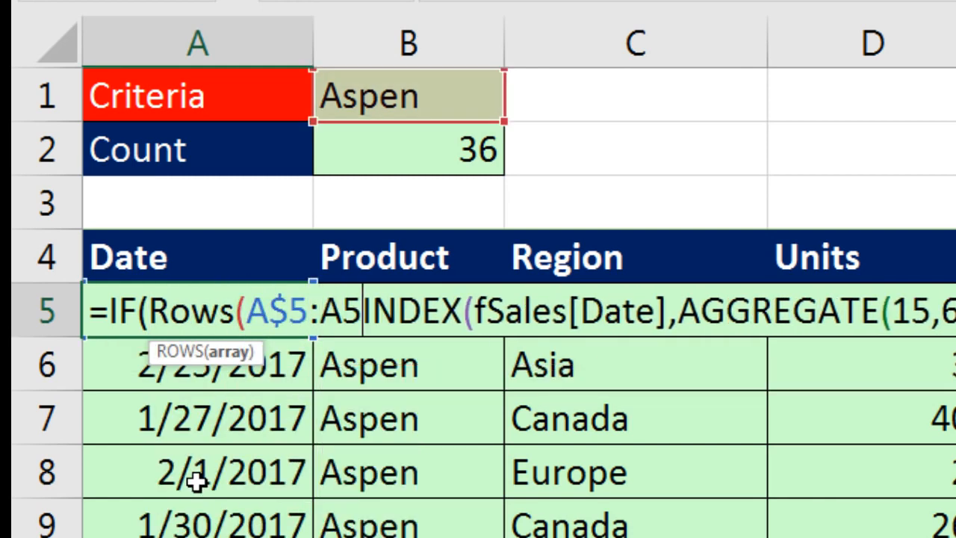
text())
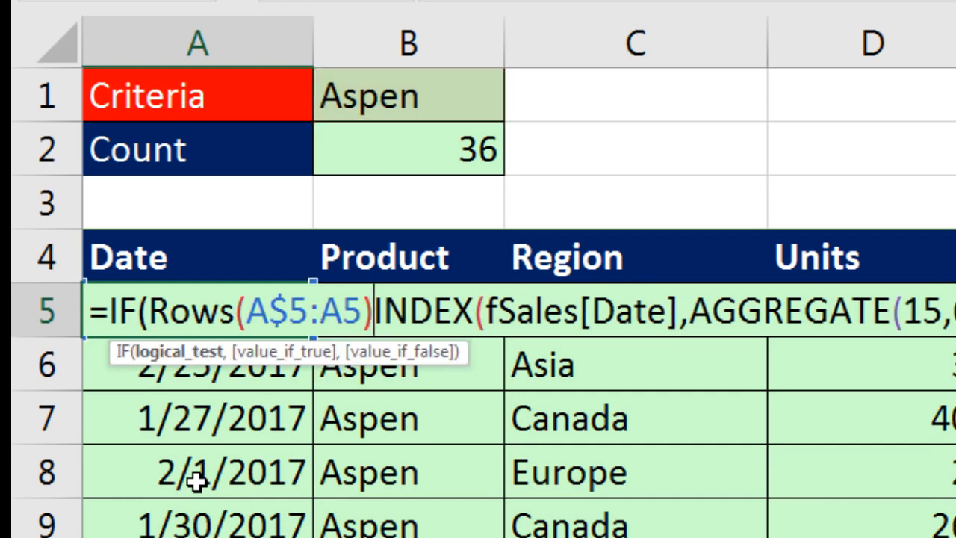
text(>)
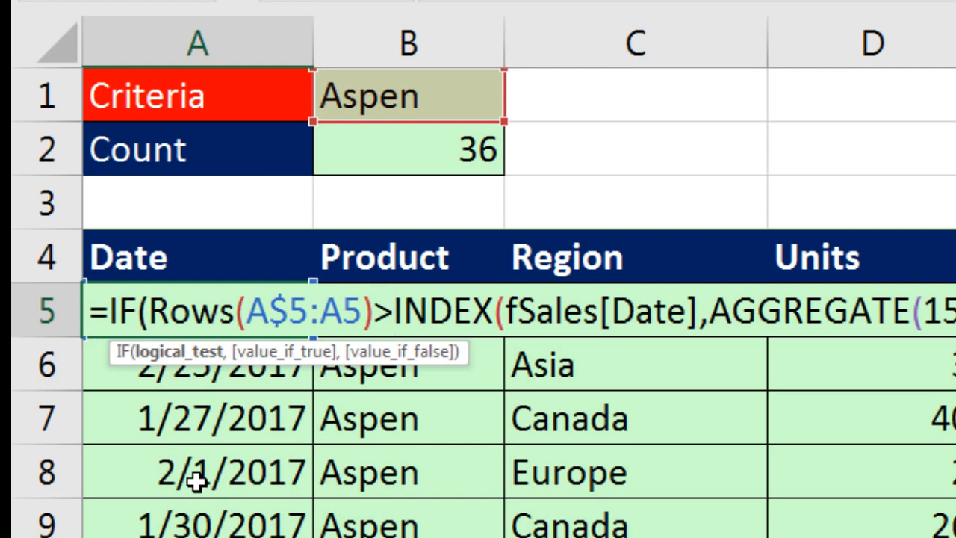
click(342, 154)
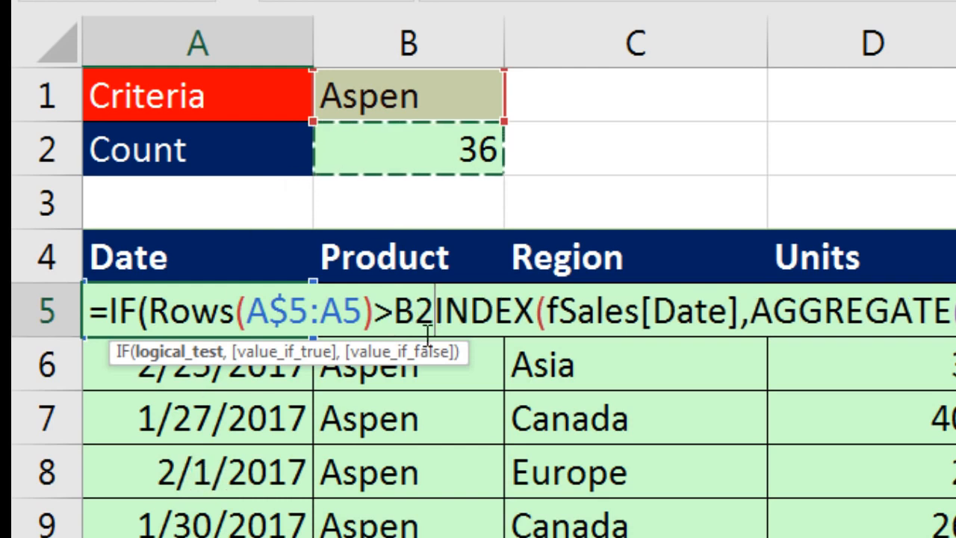
key(F4)
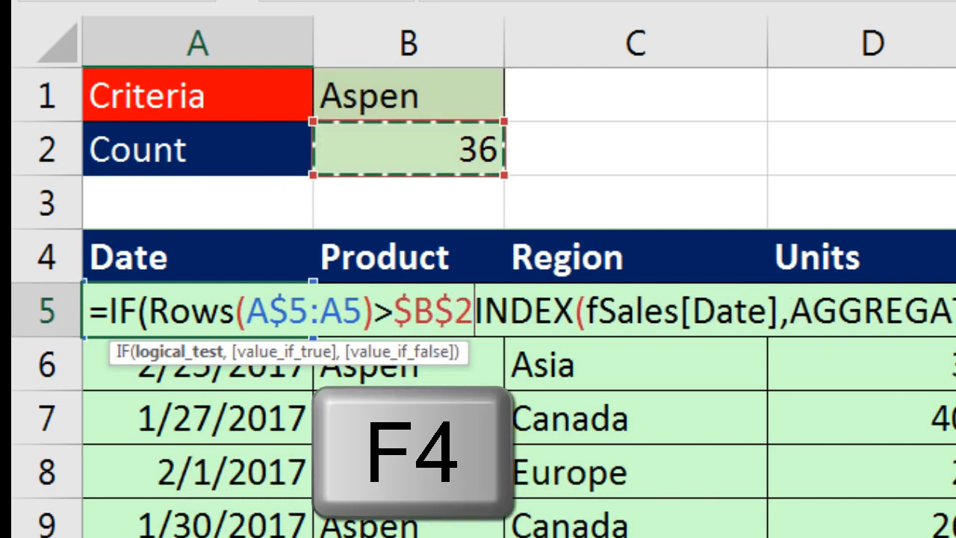
text(,)
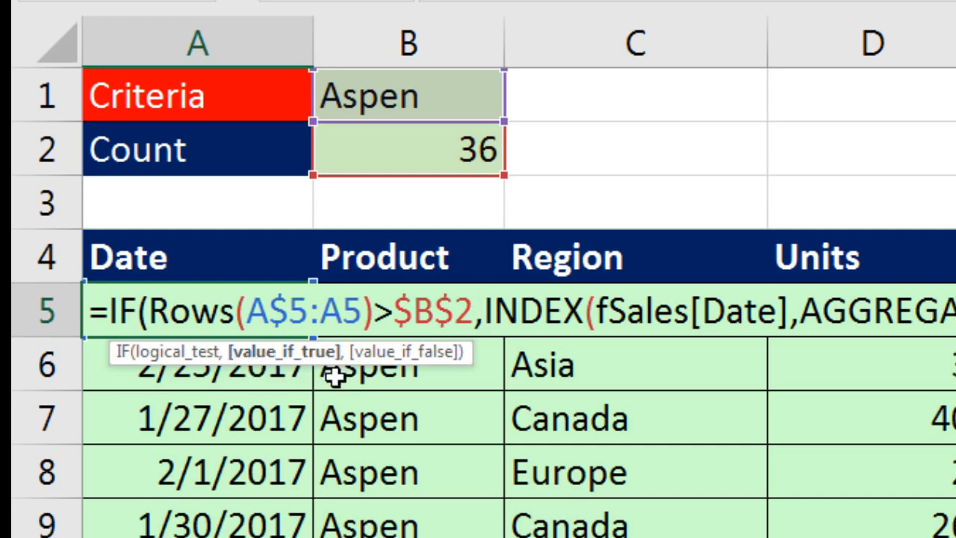
Step: Use "" as the value if true and the INDEX formula as the value if false, close the IF, and enter it in A5
text("")
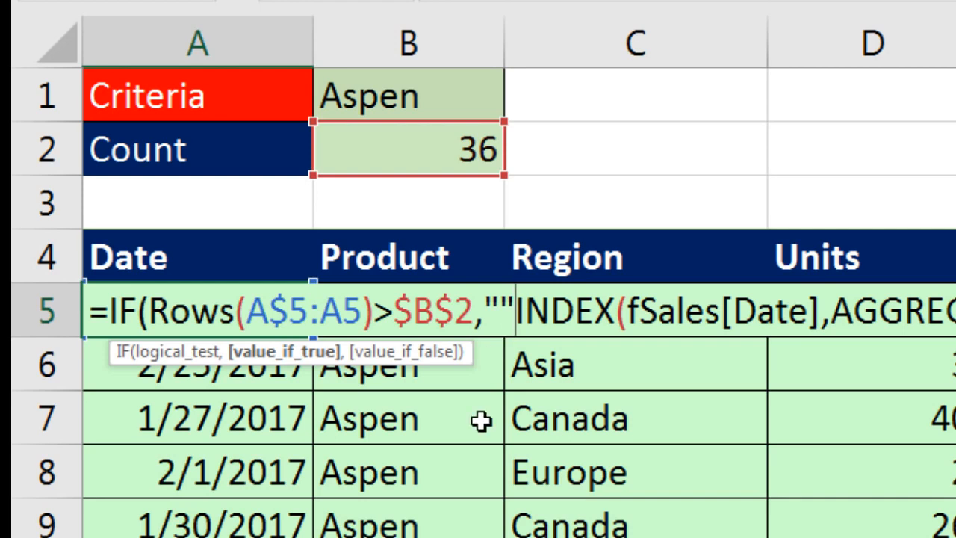
text(,)
click(408, 354)
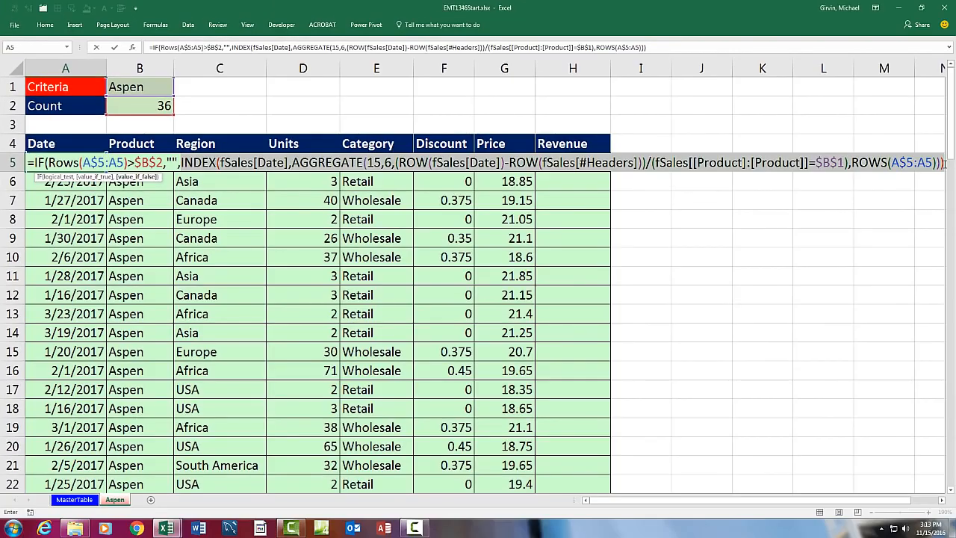
click(945, 164)
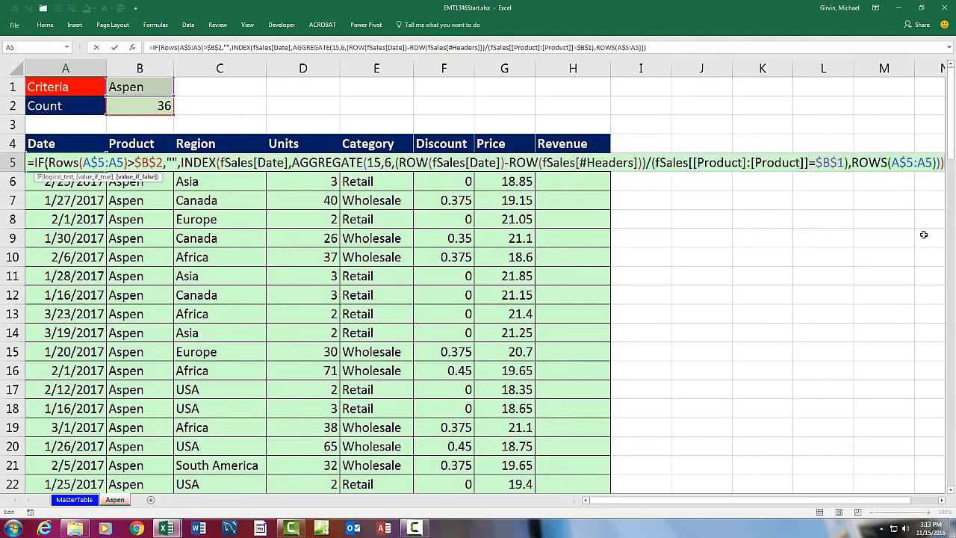
text())
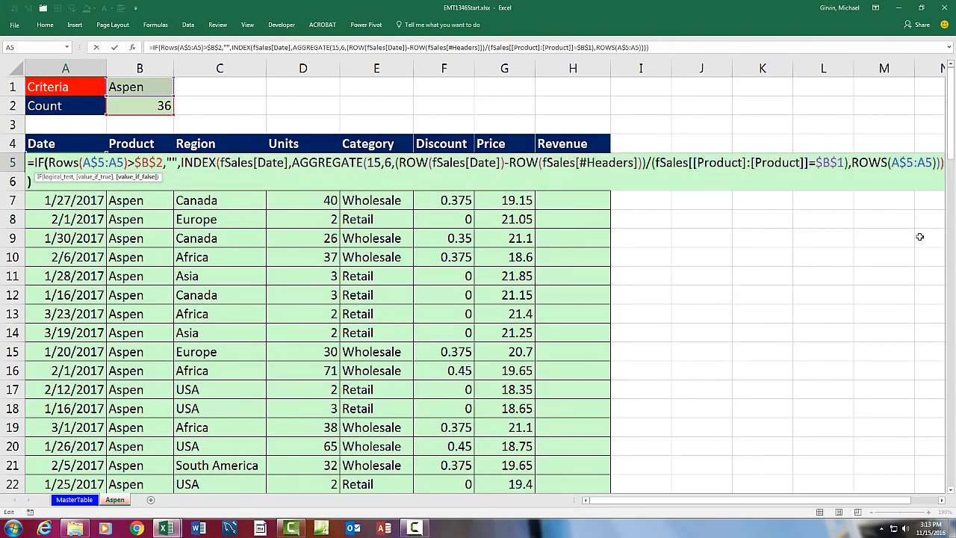
key(ctrl+Return)
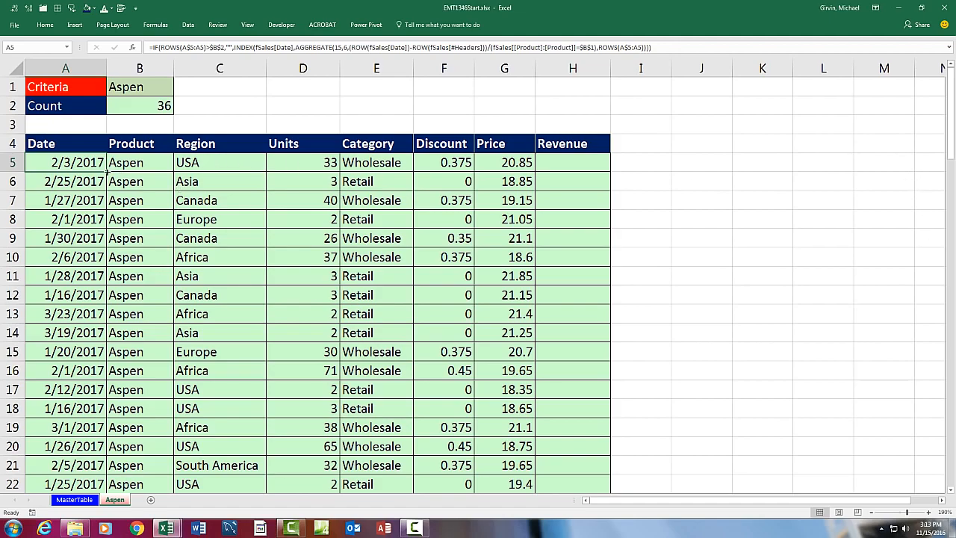
Step: Fill the IF formula from A5 across to Price without formatting, and copy A5:G5 down the table to row 100
drag(105, 172, 528, 182)
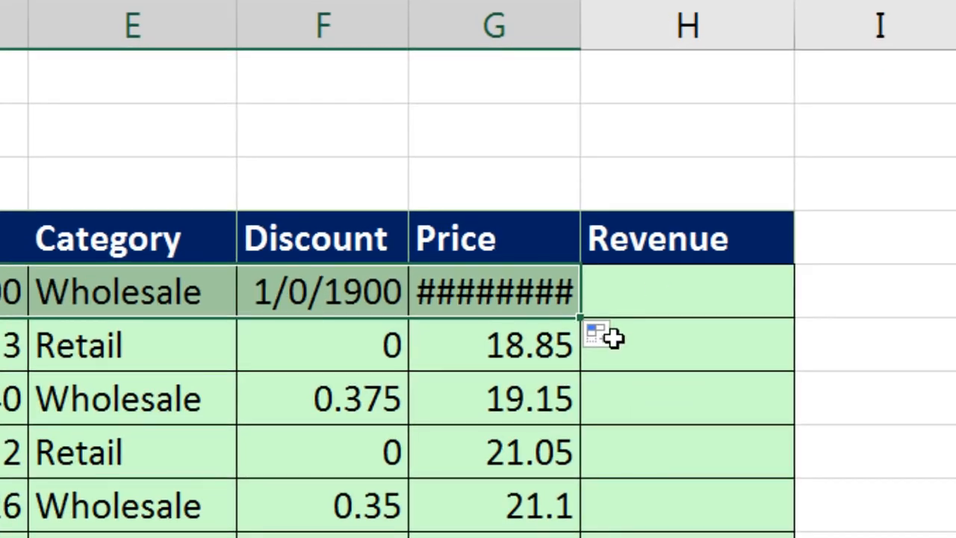
click(608, 337)
click(681, 433)
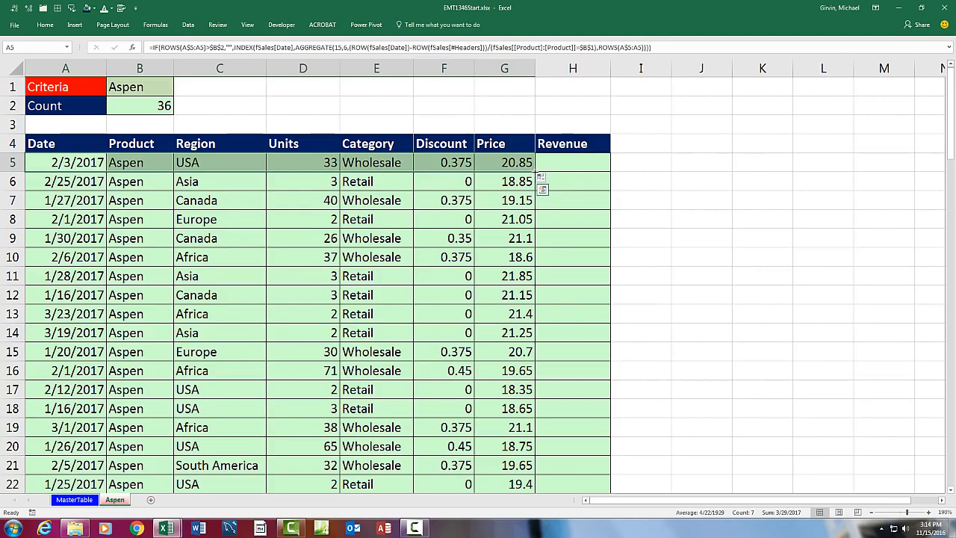
double_click(534, 172)
click(199, 286)
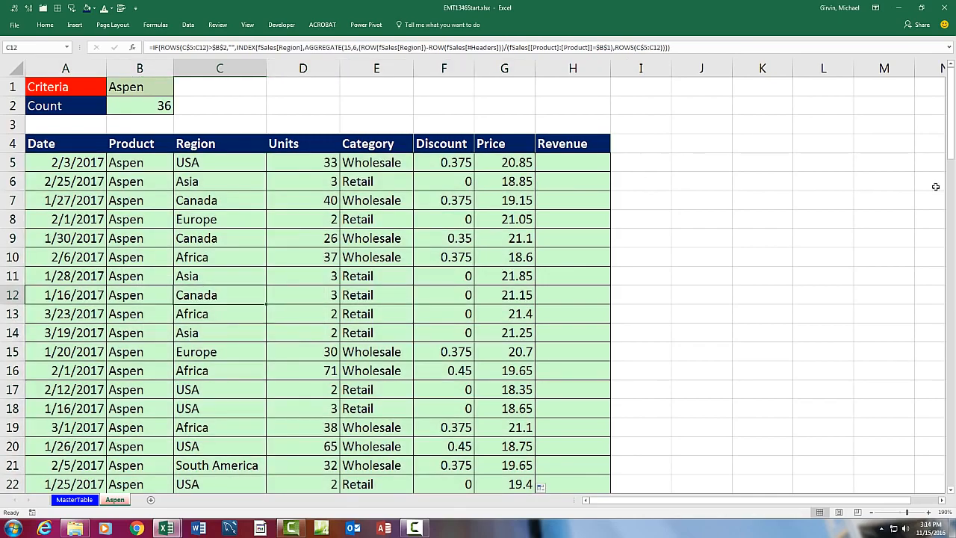
Step: Examine the rows below the last Aspen record down to row 100 and inspect the IF formula in C43
drag(947, 140, 952, 286)
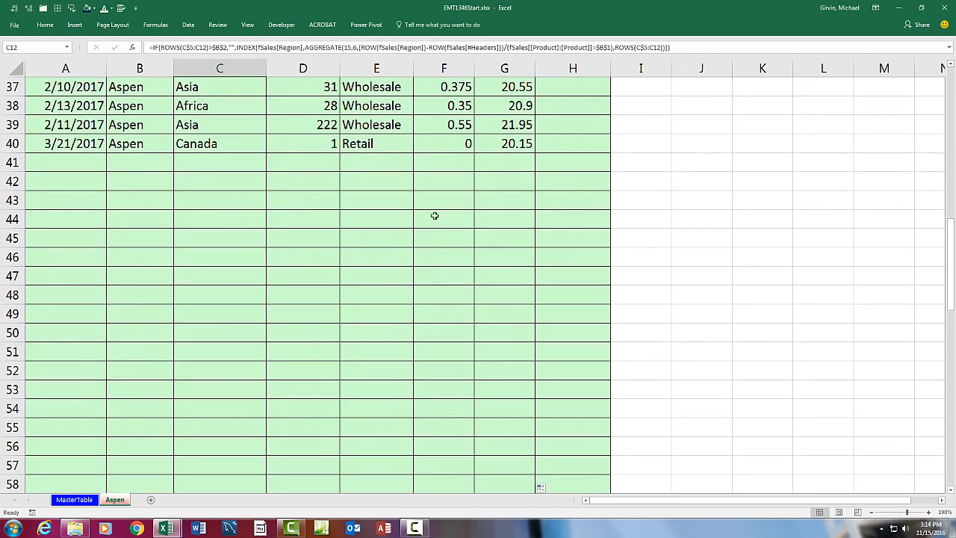
double_click(225, 199)
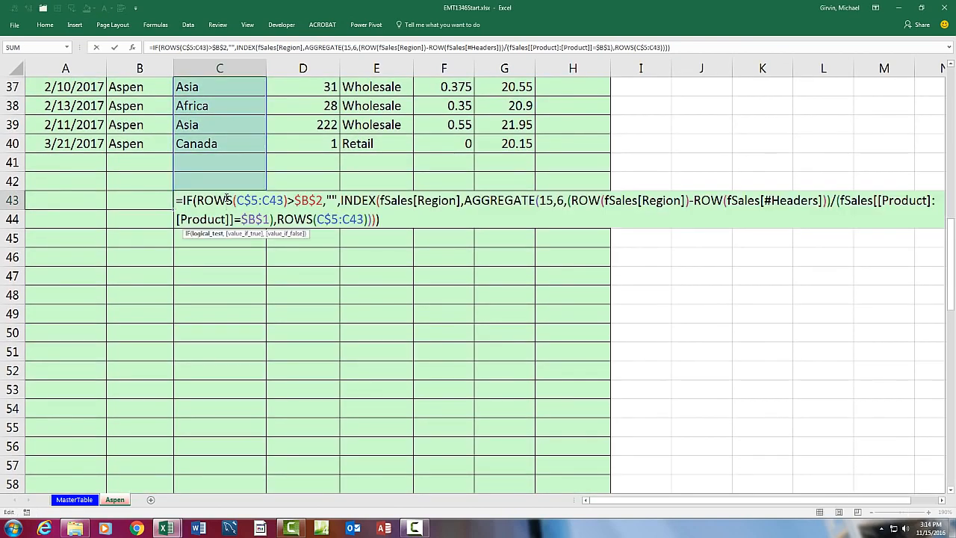
double_click(329, 200)
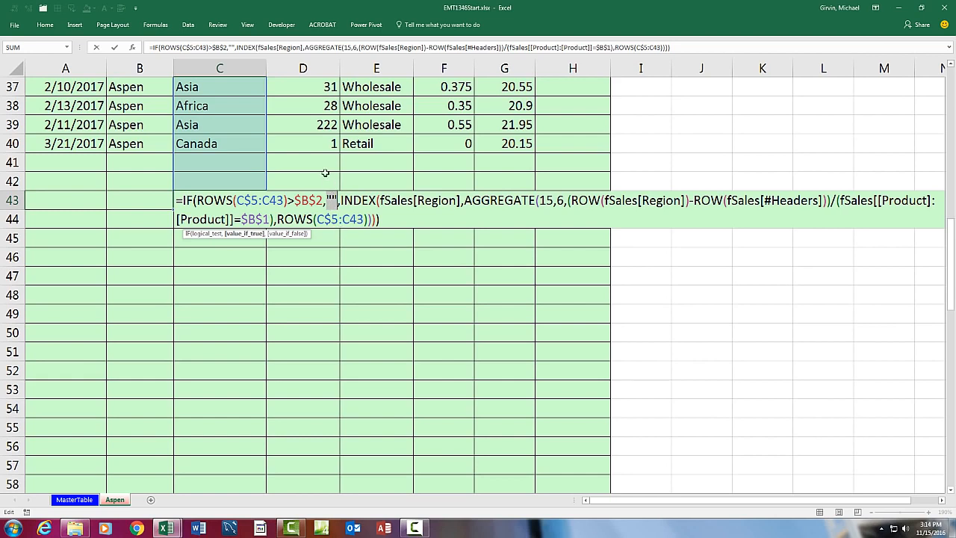
key(Escape)
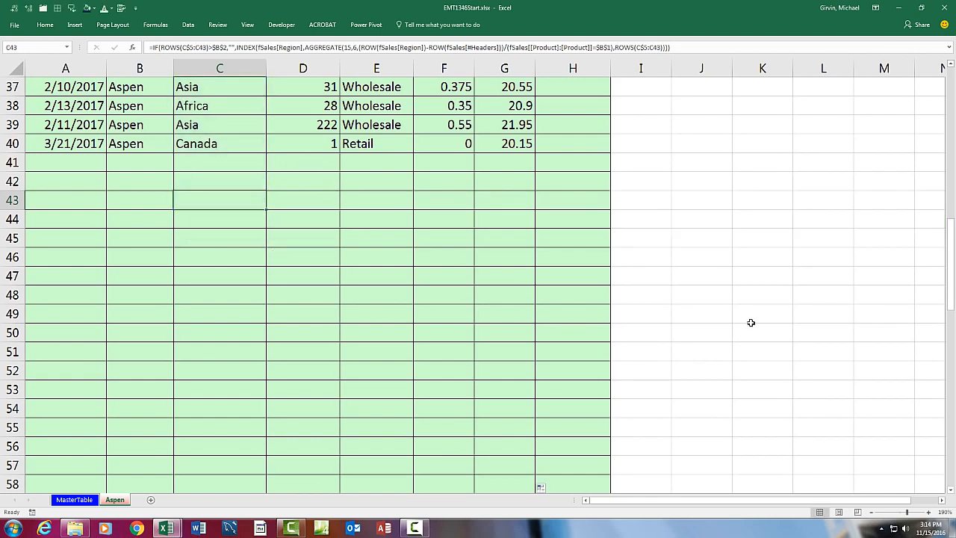
key(ctrl+Down)
scroll(827, 393, down, 2)
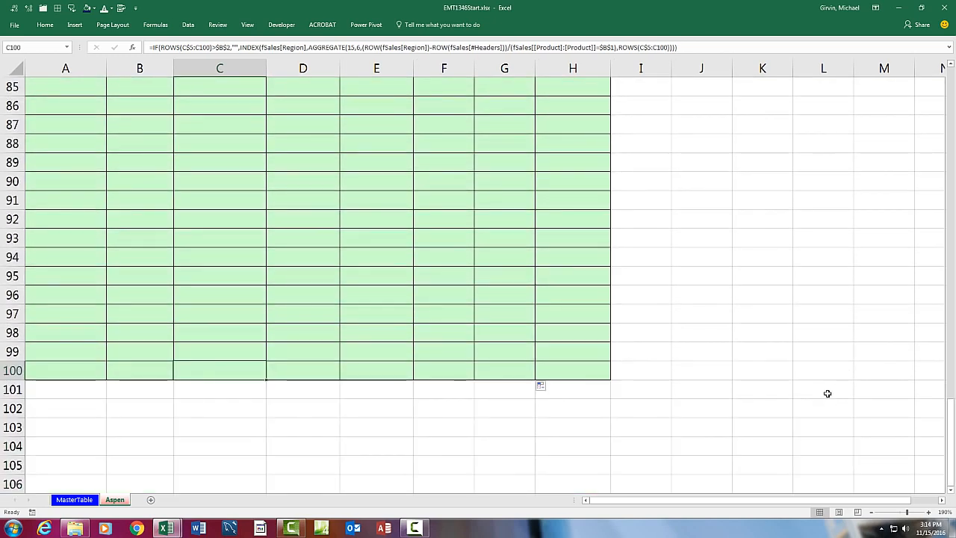
Step: Rename the Aspen sheet to Quad to test the extraction, and rename it back to Aspen
key(ctrl+Home)
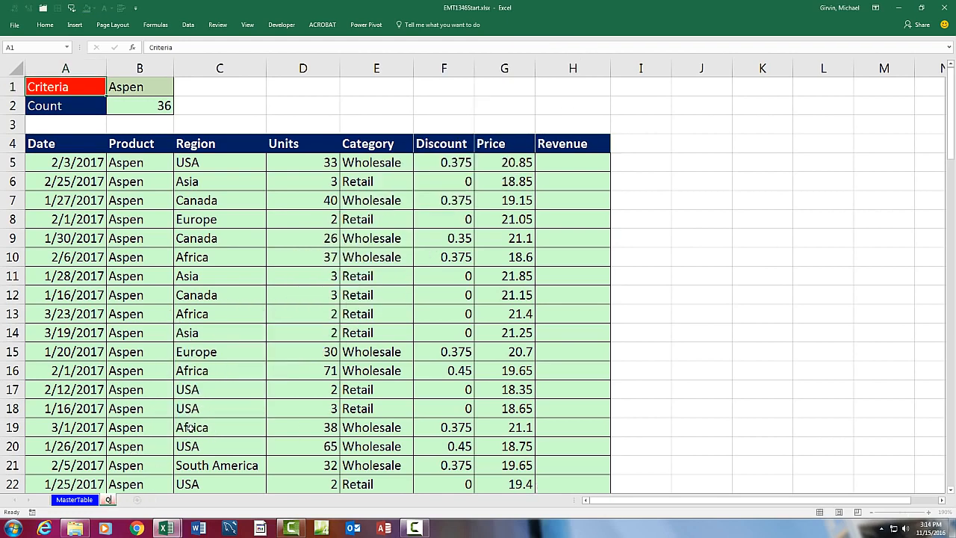
key(Return)
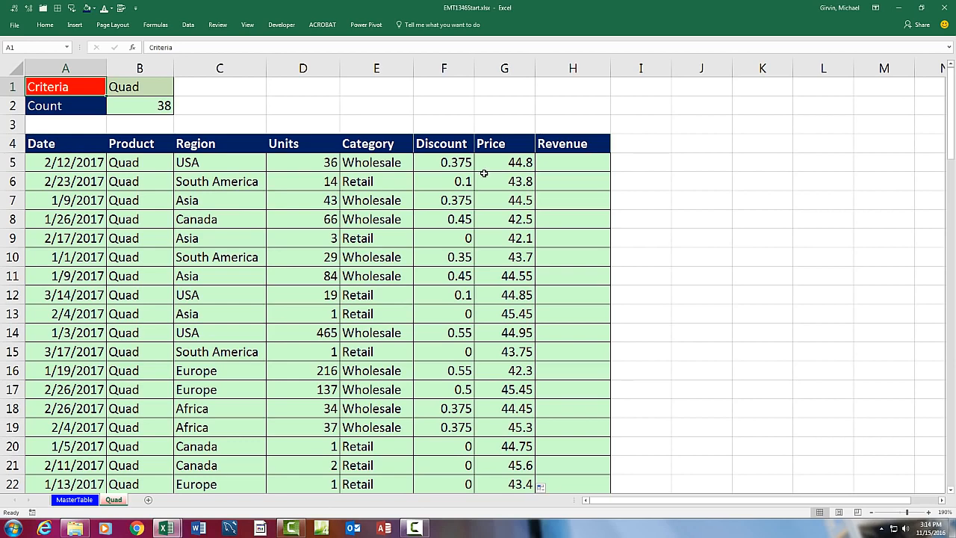
text(Aspen)
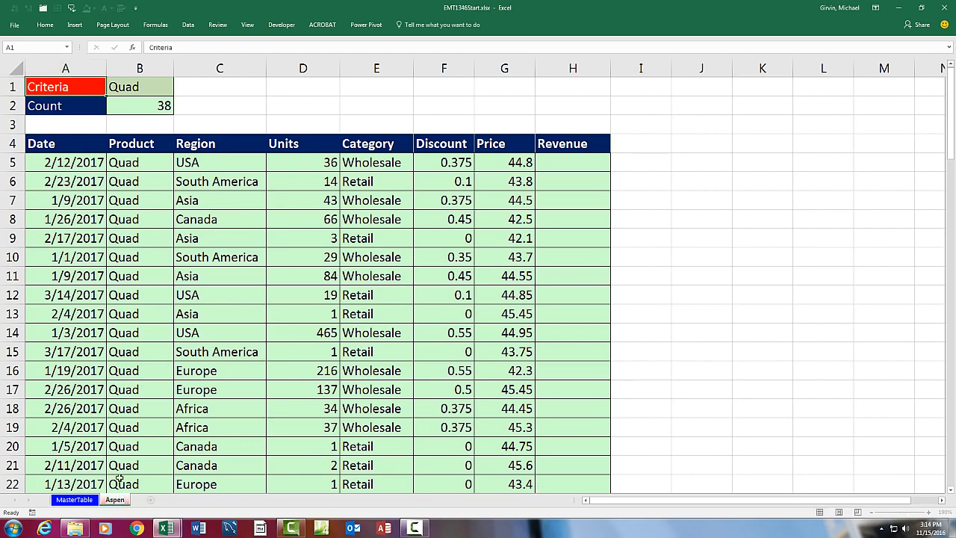
key(Return)
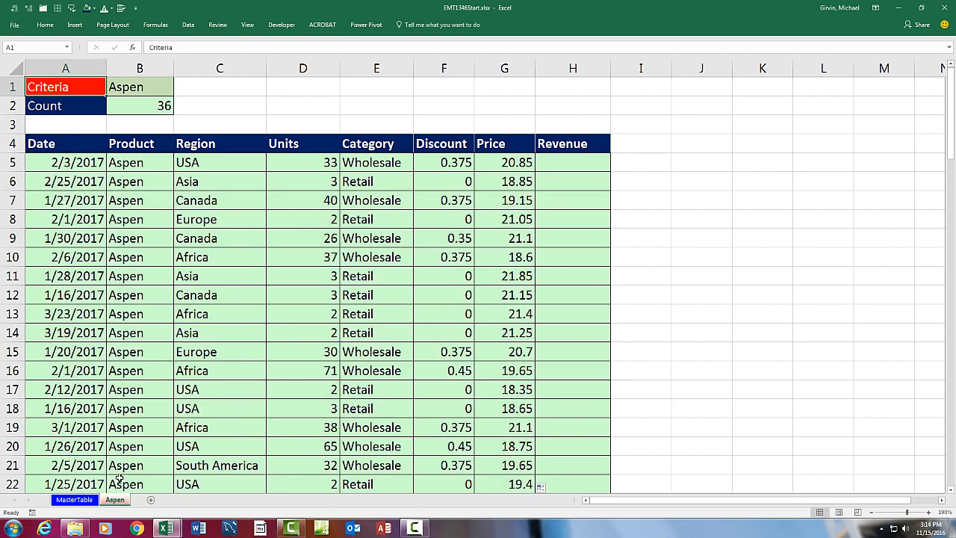
Step: Start a ROUND formula in H5 that multiplies the units in D5 by the price in G5
click(559, 164)
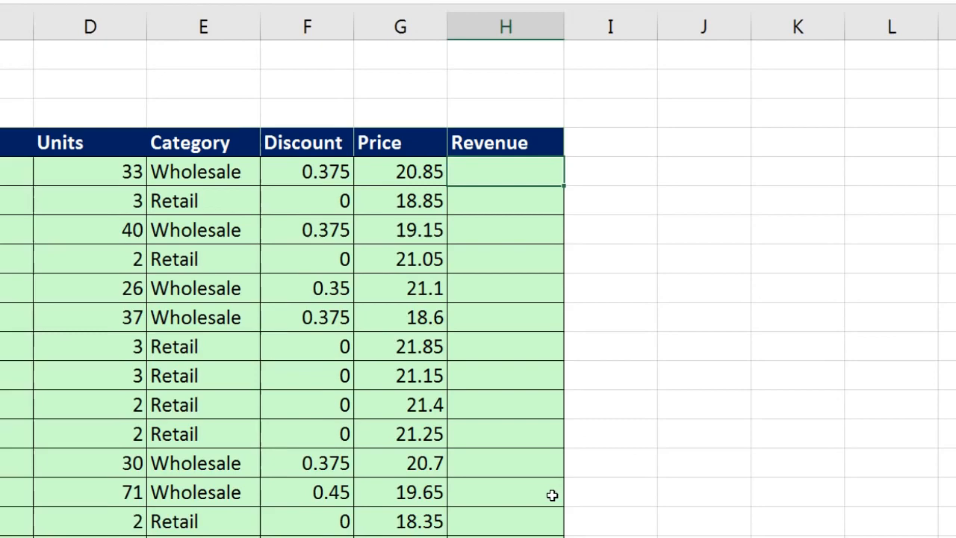
text(=r)
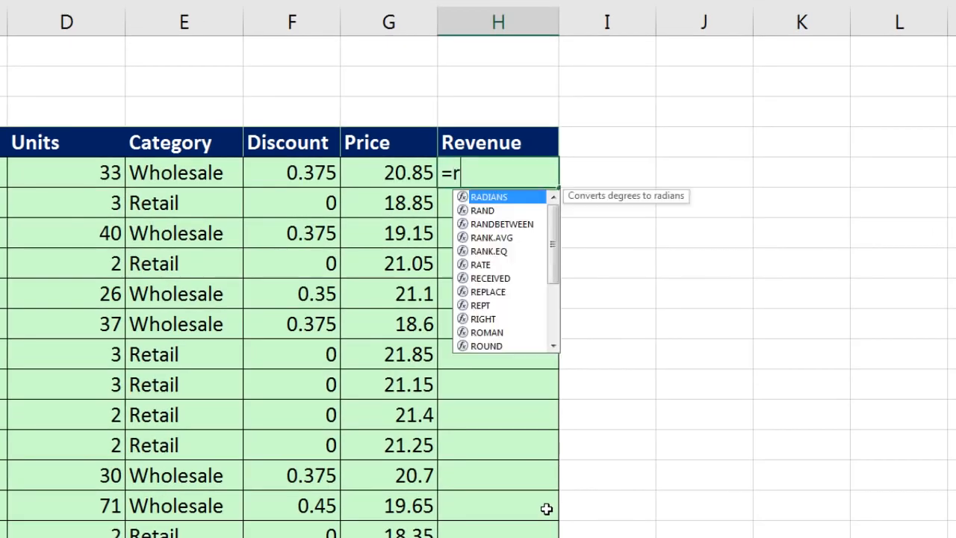
text(ound)
key(Tab)
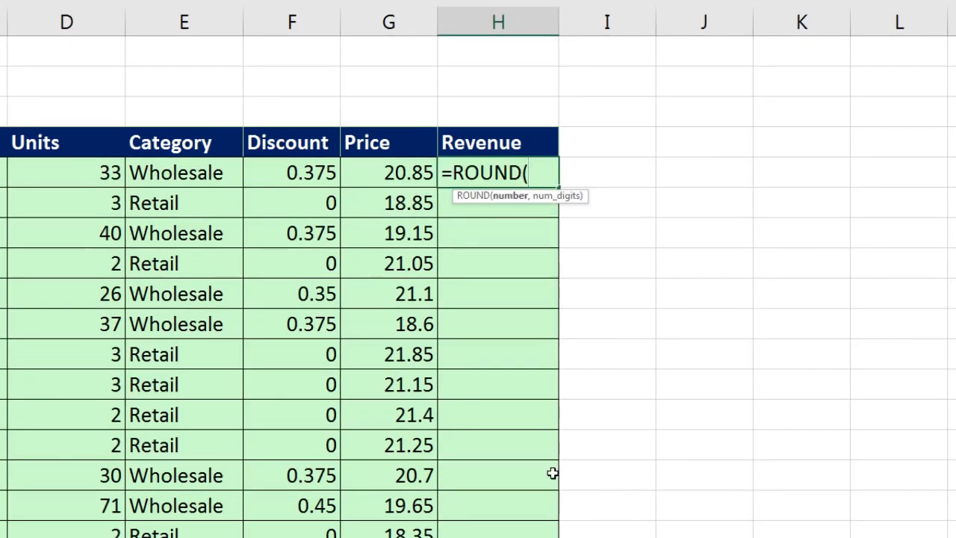
click(67, 174)
text(*)
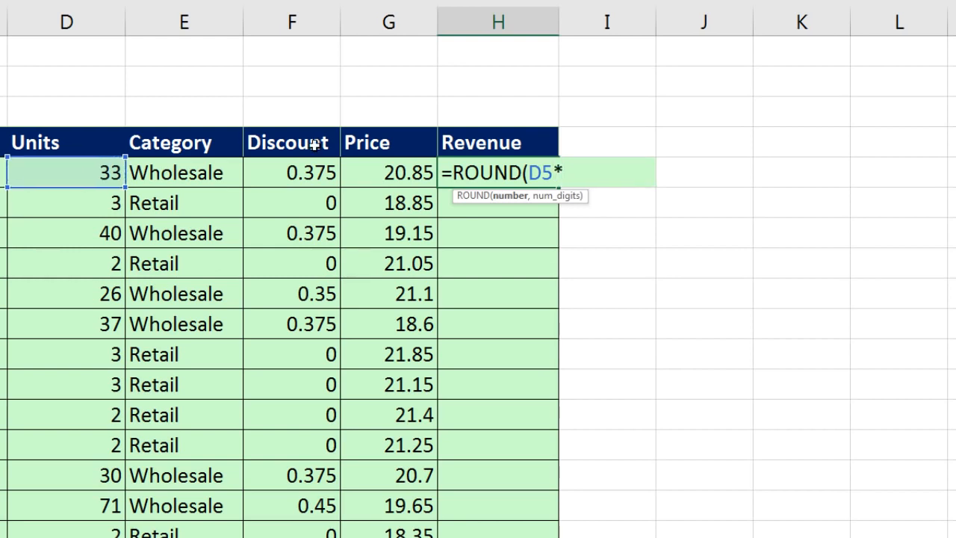
click(393, 173)
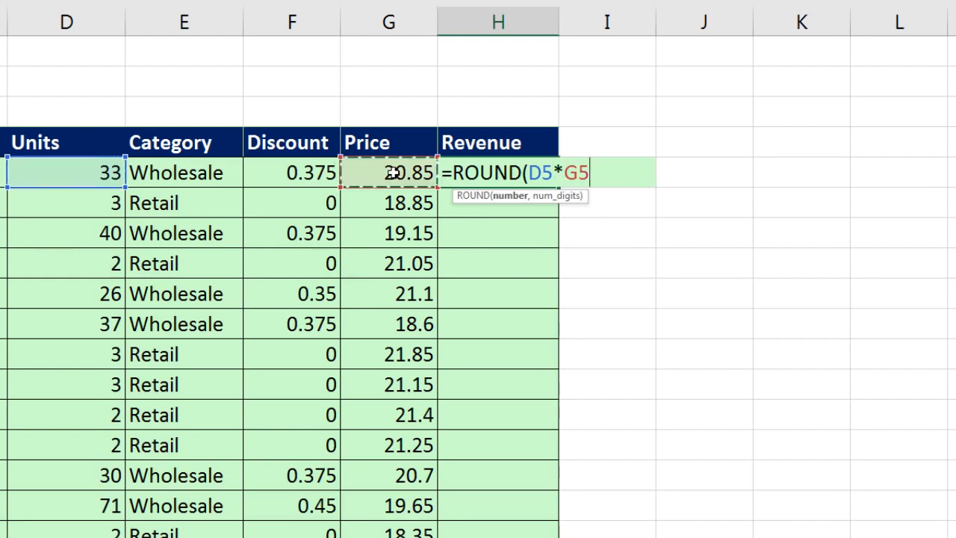
text(*)
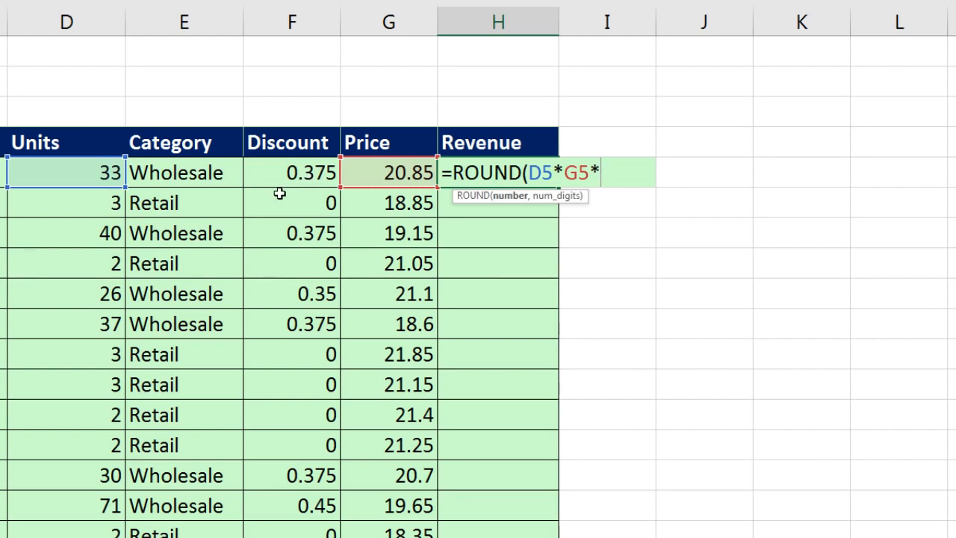
Step: Complete the H5 formula by multiplying by (1-F5), rounding to 2 digits, and entering it
text((1-)
click(279, 182)
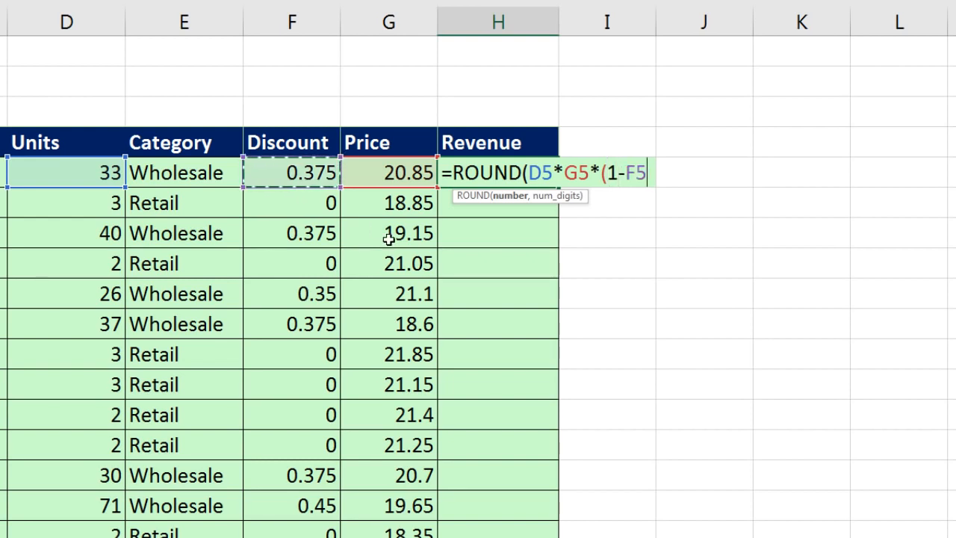
text())
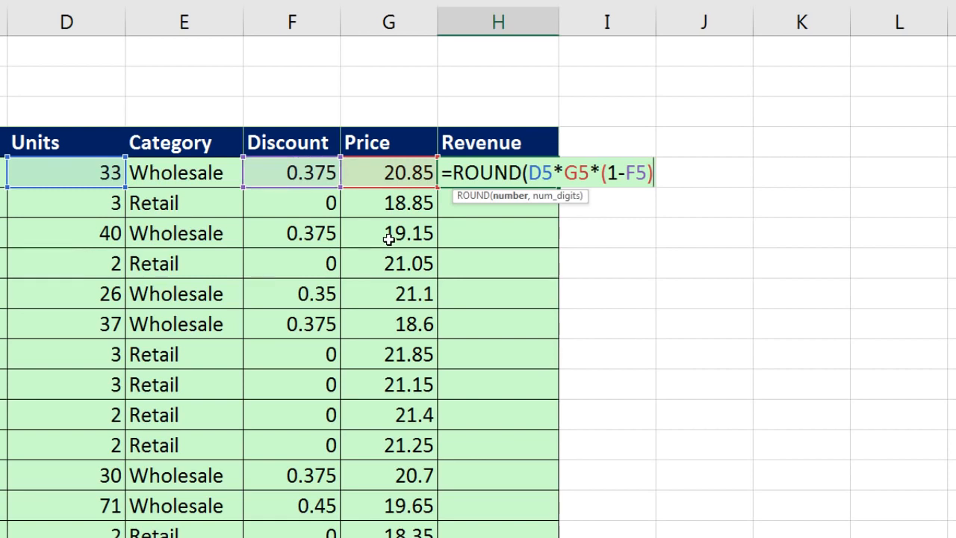
text(,)
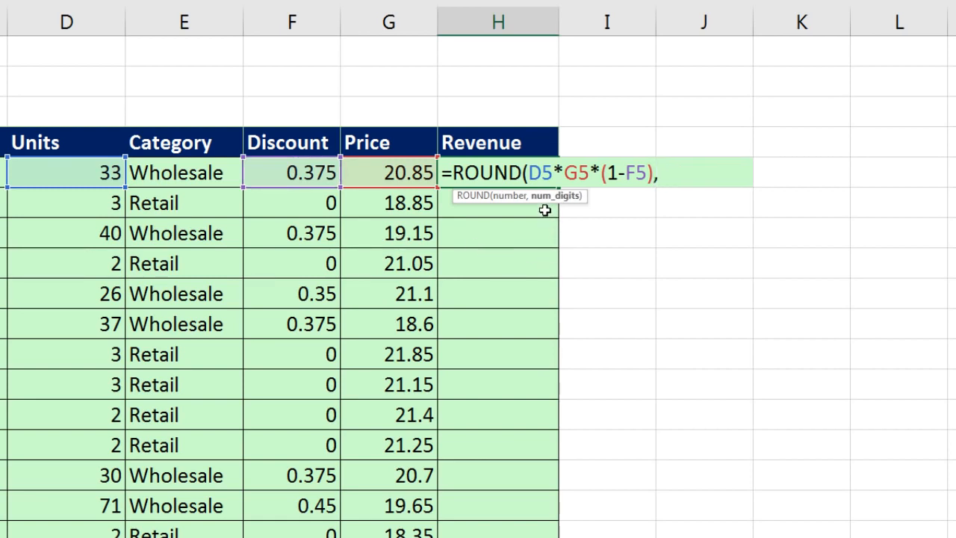
text(2))
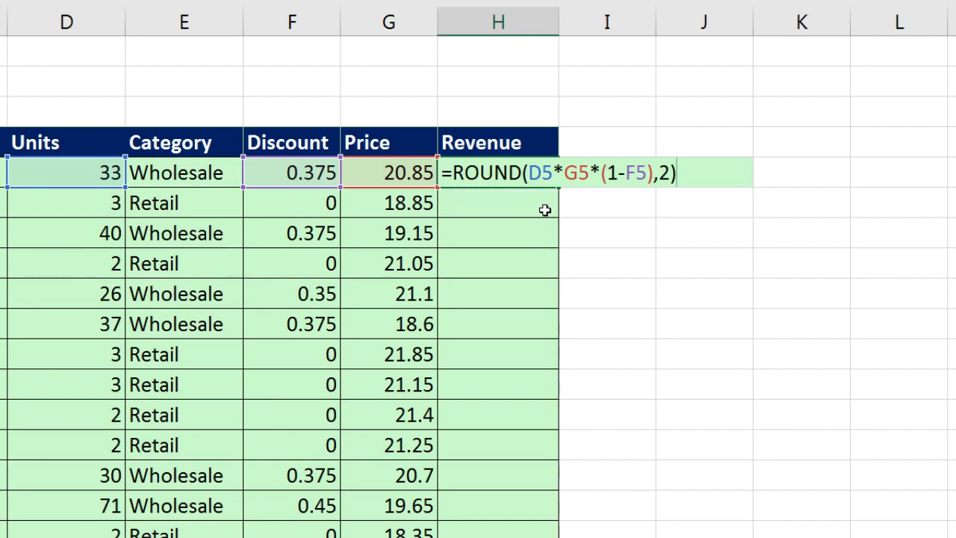
key(ctrl+Return)
Step: Format H5 as currency and copy its formula down the Revenue column
key(ctrl+shift+4)
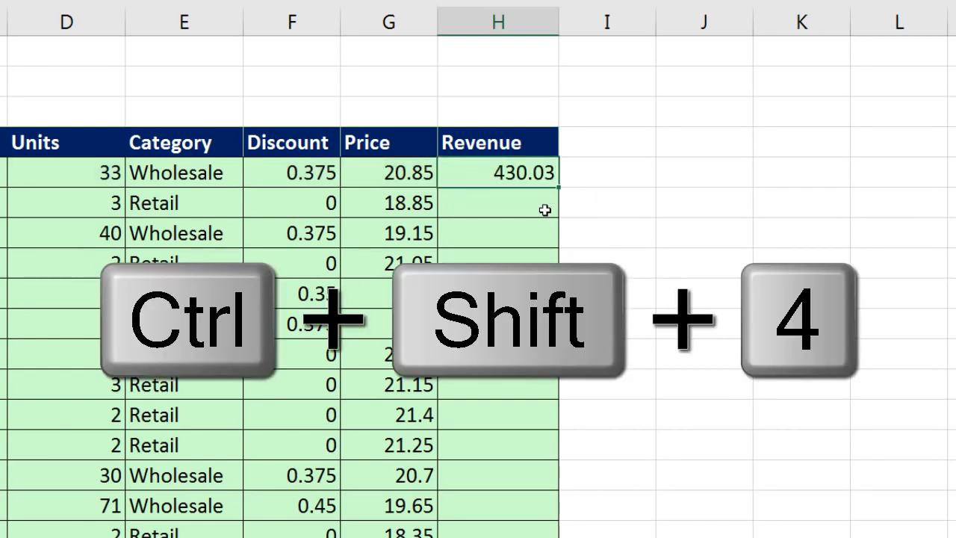
key(ctrl+shift+4)
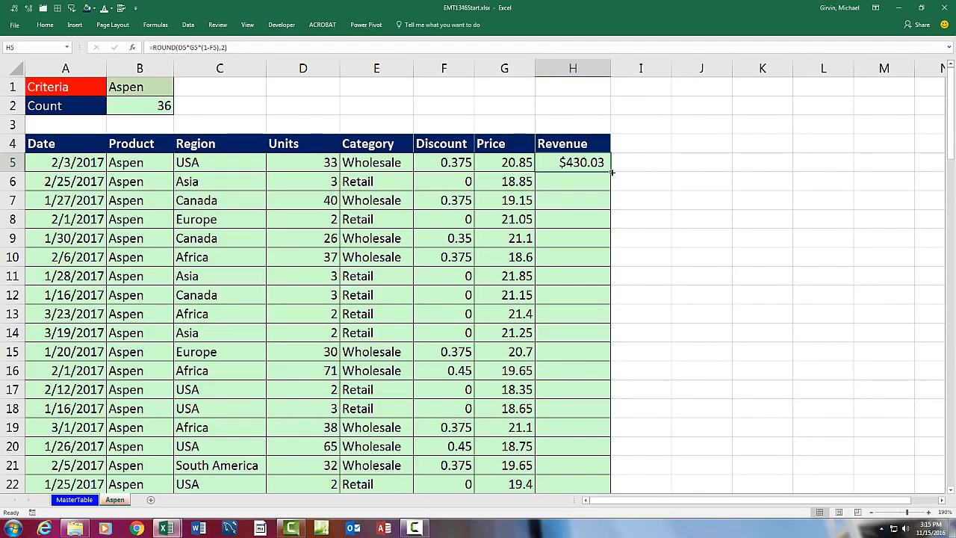
double_click(611, 171)
Step: Examine the Revenue column down to row 100 and inspect the formula in H41, just below the last Aspen record
key(ctrl+Down)
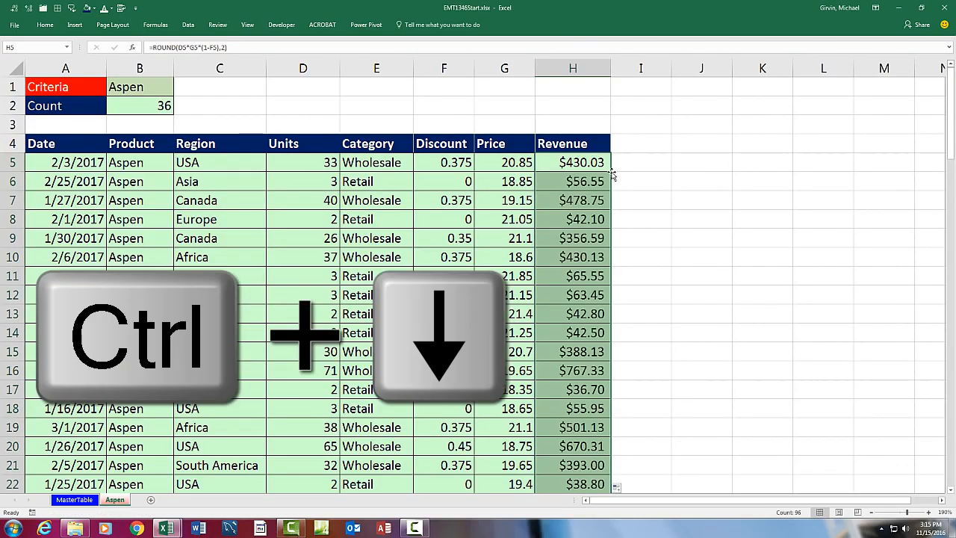
key(ctrl+Down)
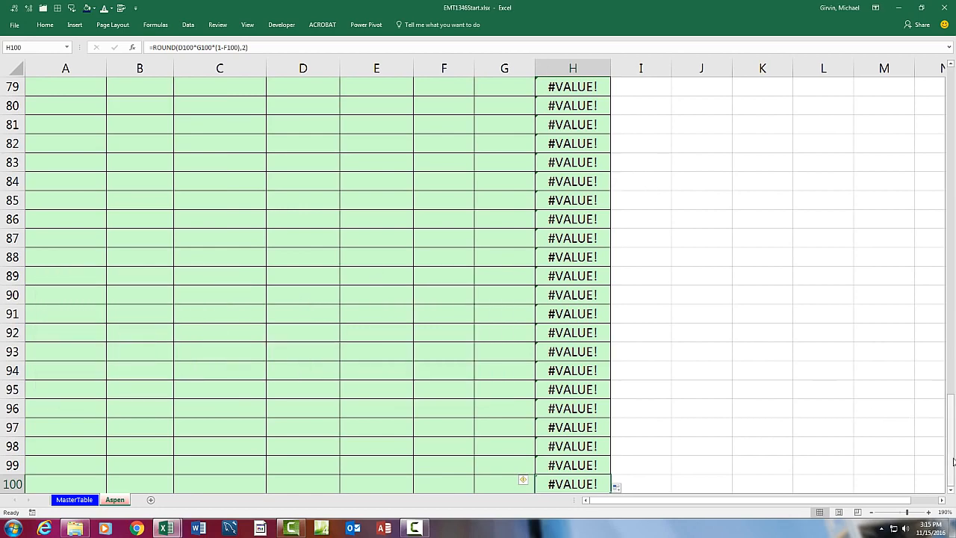
drag(953, 462, 953, 241)
double_click(560, 389)
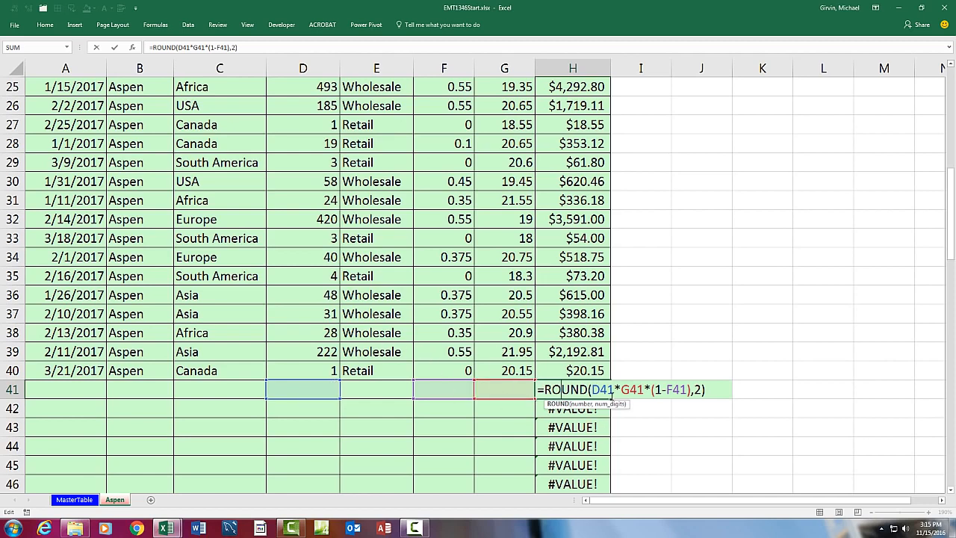
double_click(616, 388)
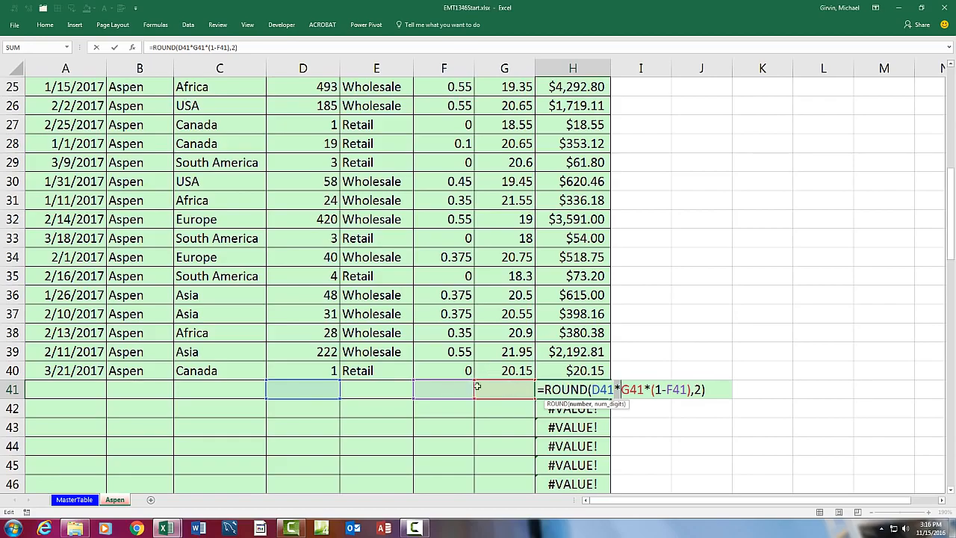
key(Escape)
Step: Wrap the H5 revenue formula in an IF function with the logical test G5=""
click(579, 353)
key(ctrl+Up)
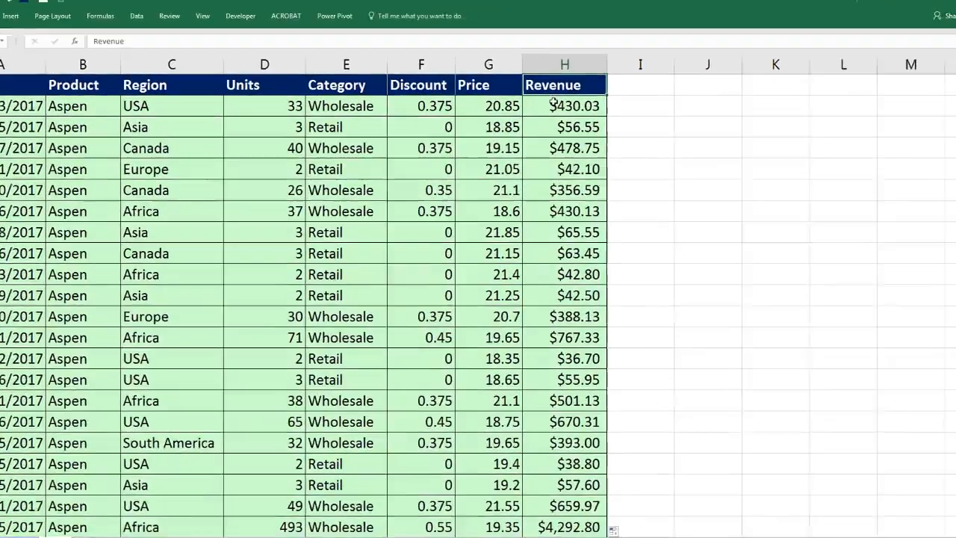
click(554, 102)
key(F2)
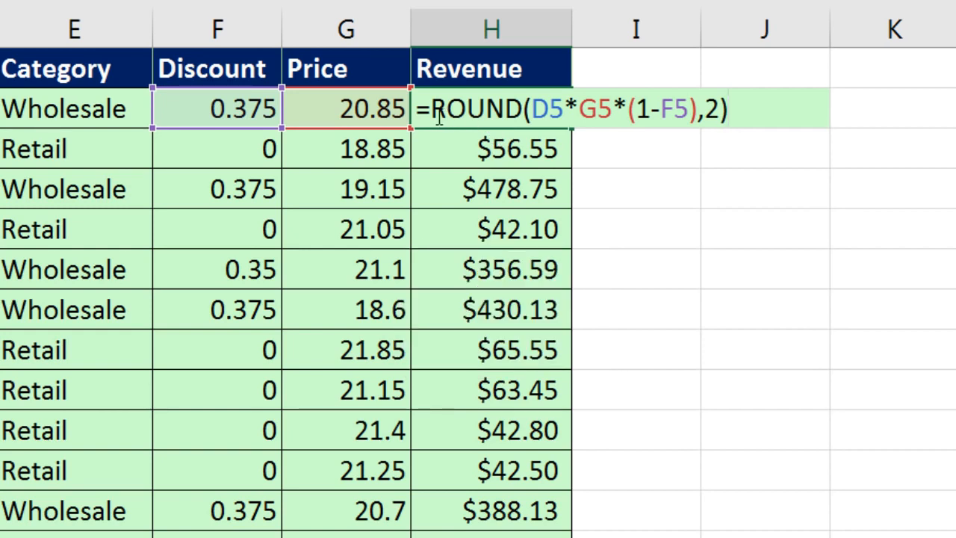
click(435, 114)
text(IF()
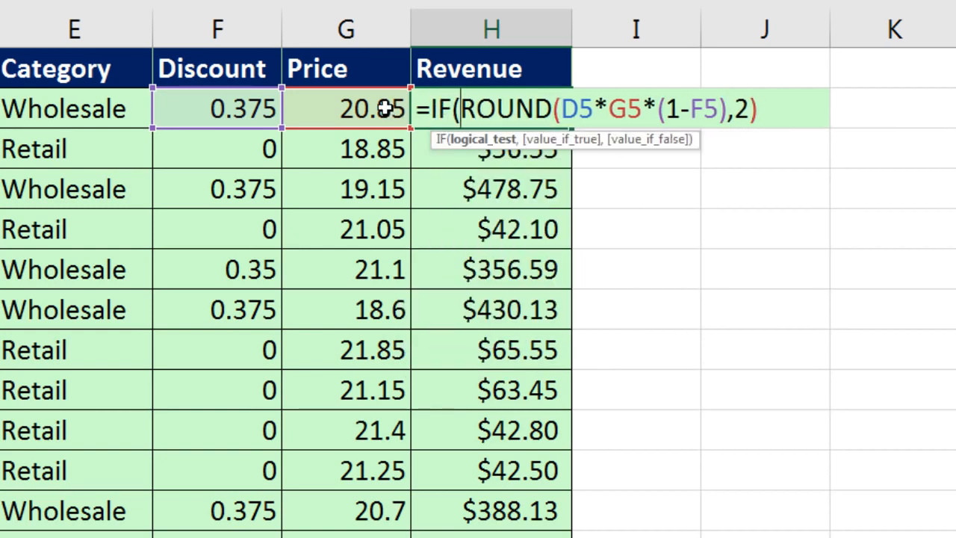
click(384, 109)
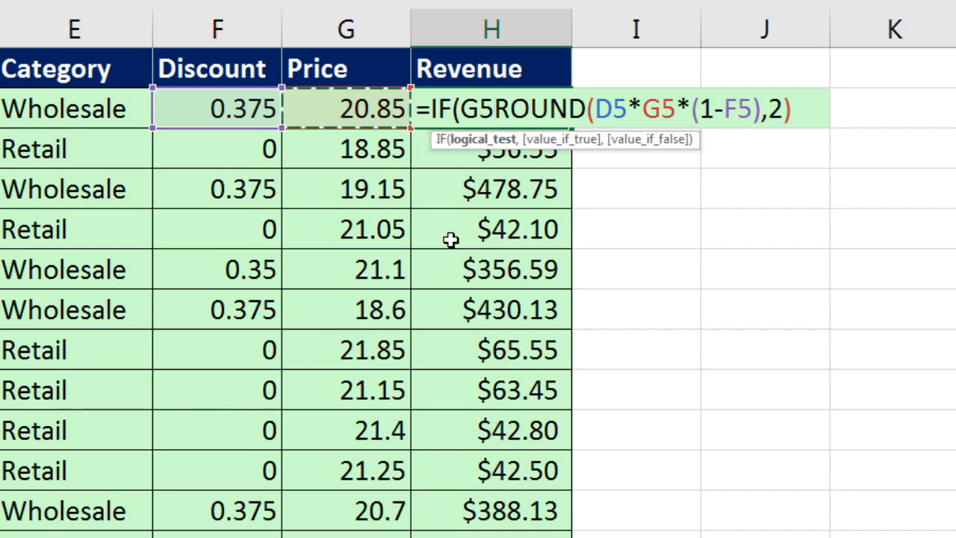
text(="")
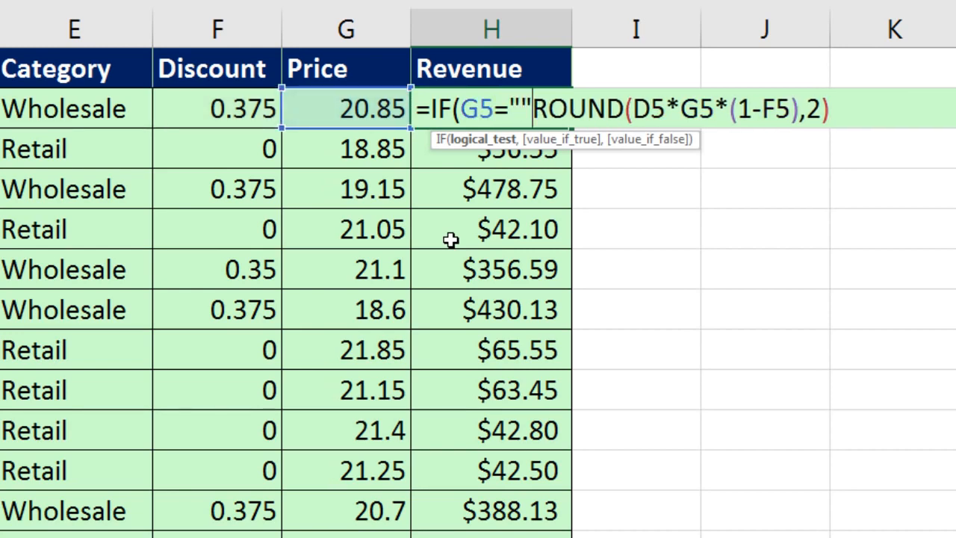
Step: Use "" as the value if true and ROUND as the value if false, enter the IF, and copy it down the Revenue column
text(,)
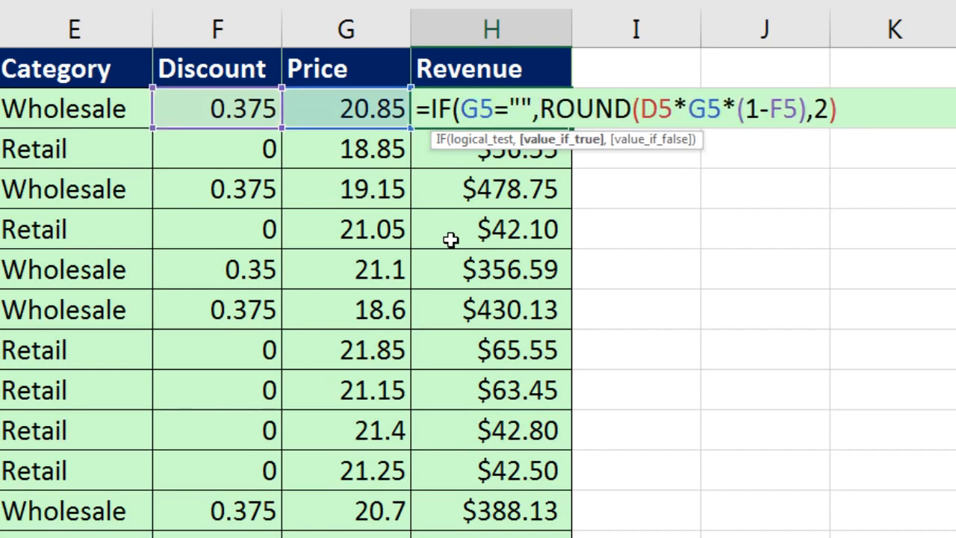
text("",)
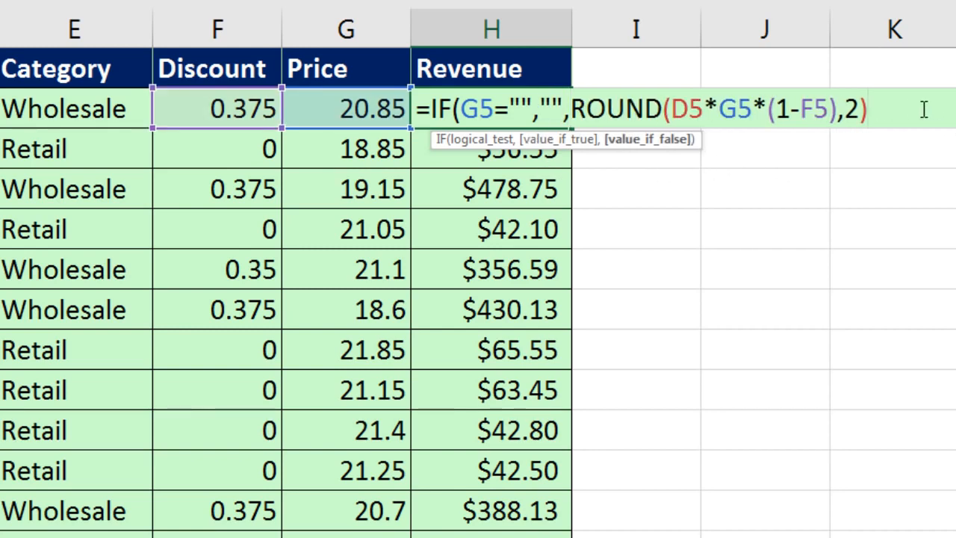
text())
key(ctrl+Return)
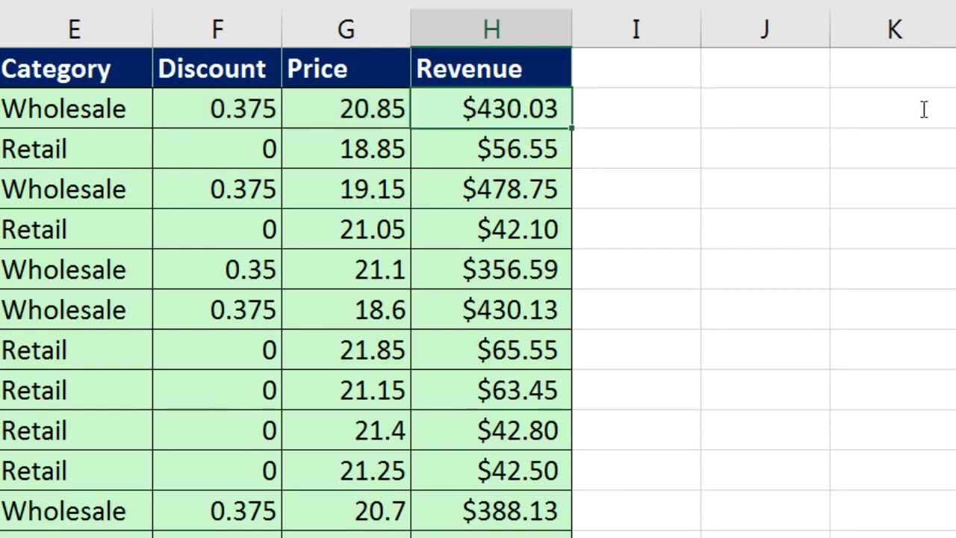
double_click(569, 129)
mouse_move(949, 83)
mouse_down()
mouse_move(949, 203)
mouse_move(949, 79)
mouse_up()
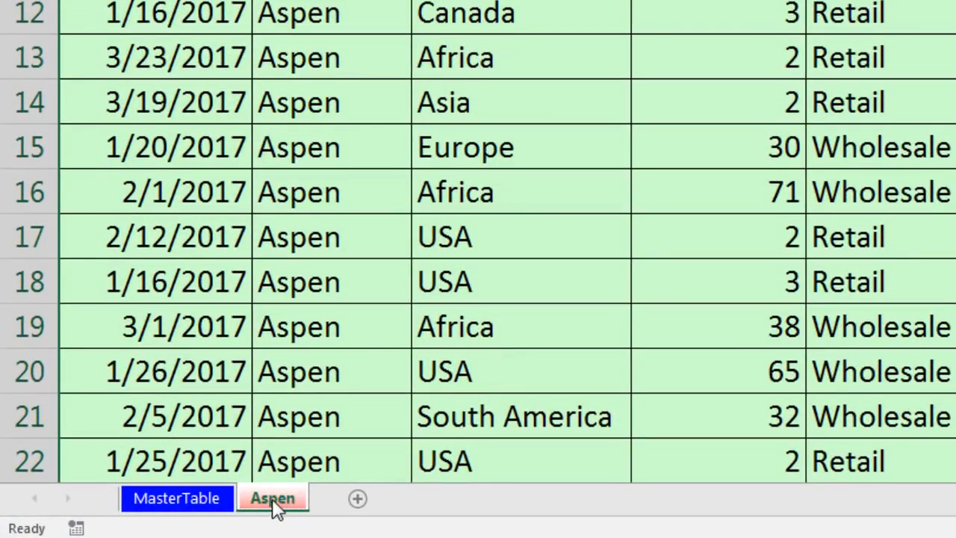
Step: Duplicate the Aspen sheet, placing the copy directly after the original
right_click(273, 499)
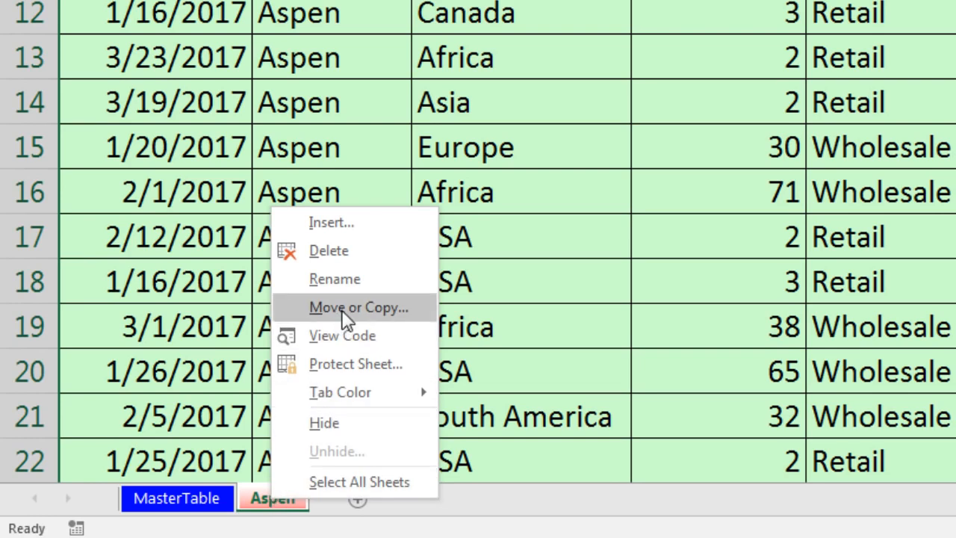
key(Escape)
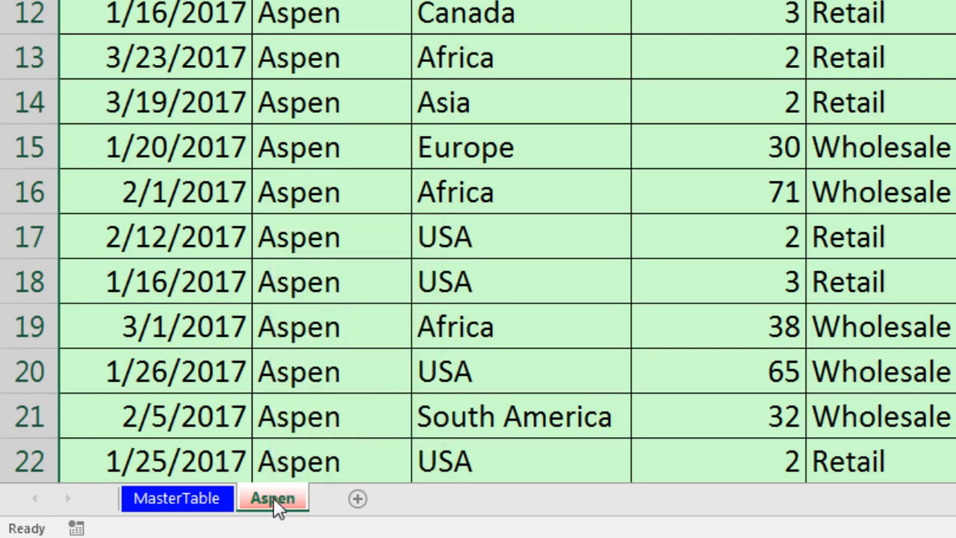
drag(273, 498, 287, 449)
mouse_move(304, 417)
mouse_down()
mouse_move(340, 416)
mouse_move(307, 403)
mouse_move(314, 410)
mouse_up()
drag(221, 411, 280, 411)
mouse_move(346, 414)
mouse_down()
mouse_move(301, 412)
mouse_move(320, 401)
mouse_move(282, 401)
mouse_move(356, 410)
mouse_move(267, 415)
mouse_move(341, 414)
mouse_up()
key(ctrl)
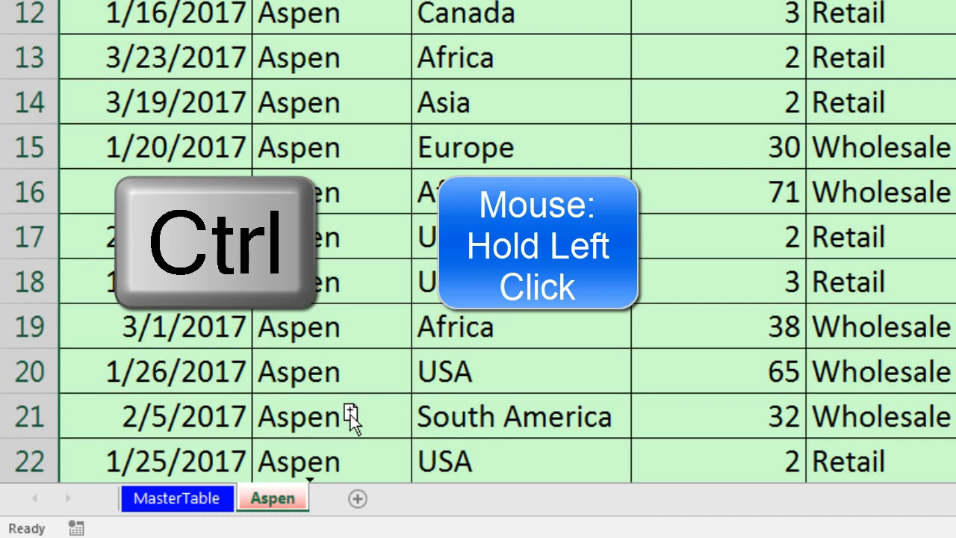
drag(350, 414, 350, 415)
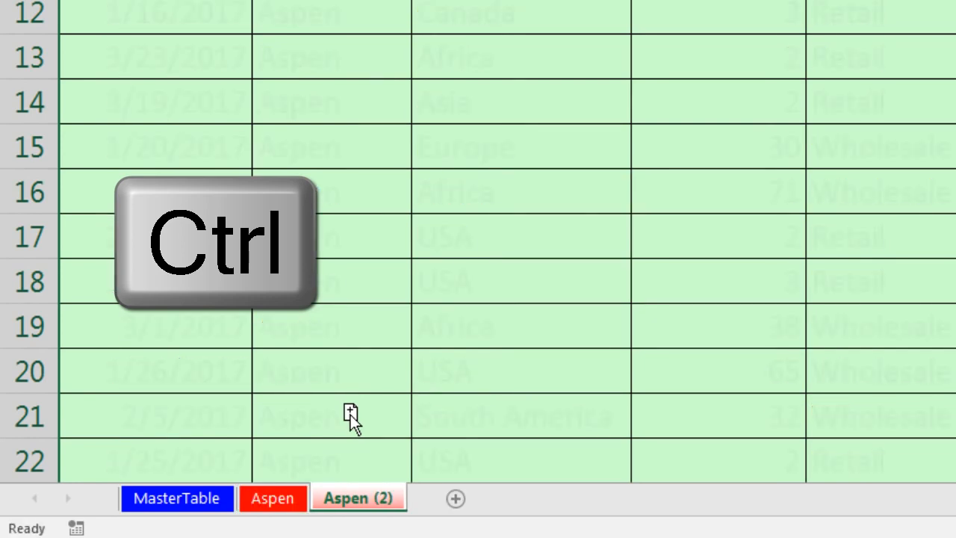
Step: Rename the copied Aspen sheet to Quad
click(384, 514)
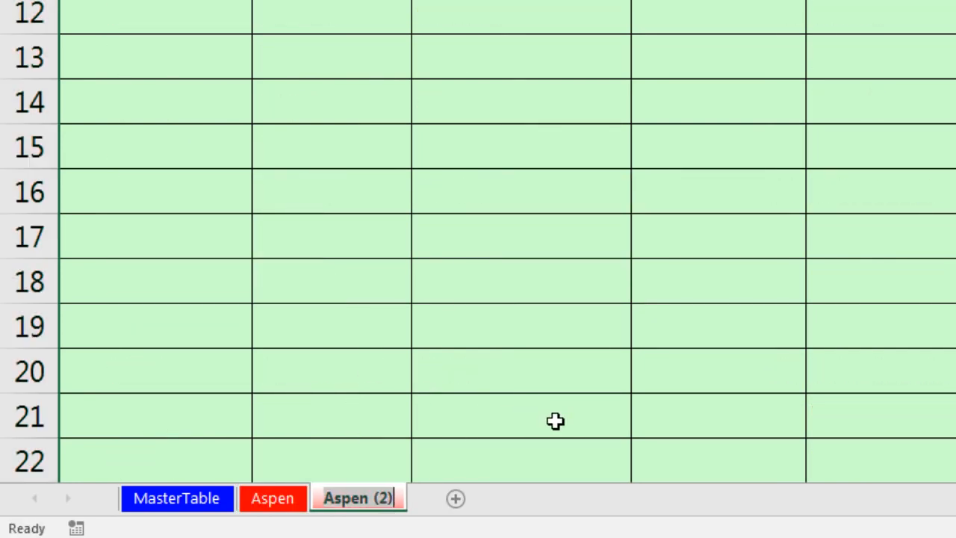
text(Quad)
key(Return)
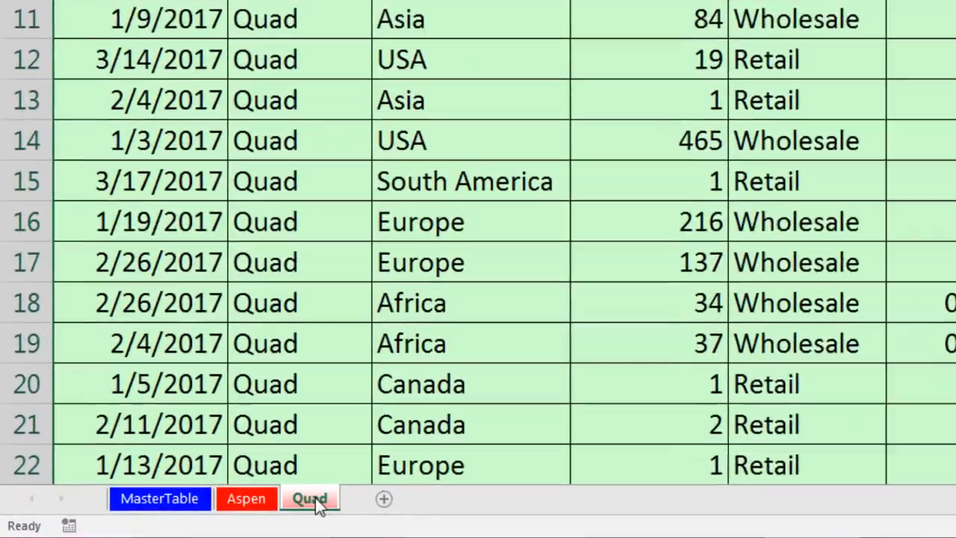
Step: Duplicate the Quad sheet directly after the original and rename the copy Carlota
drag(146, 502, 148, 504)
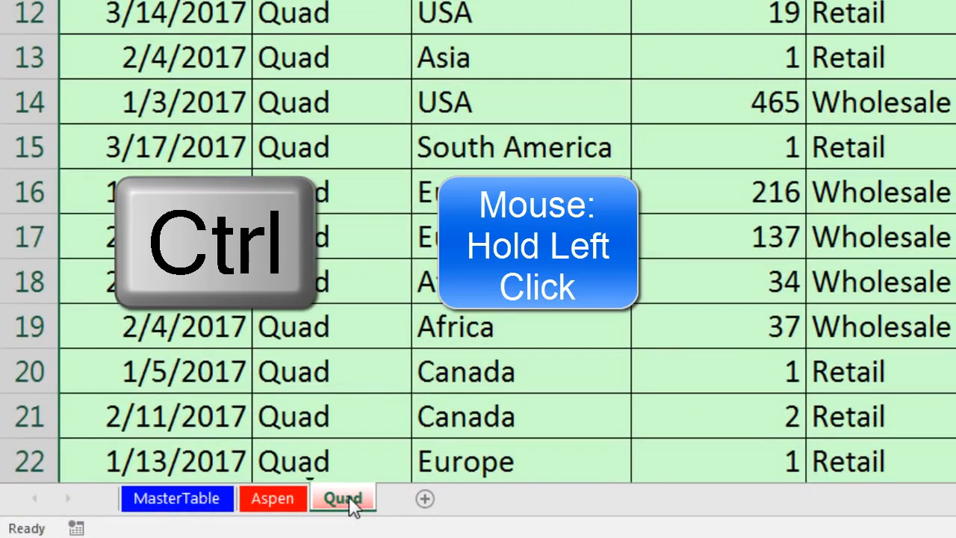
drag(350, 497, 407, 431)
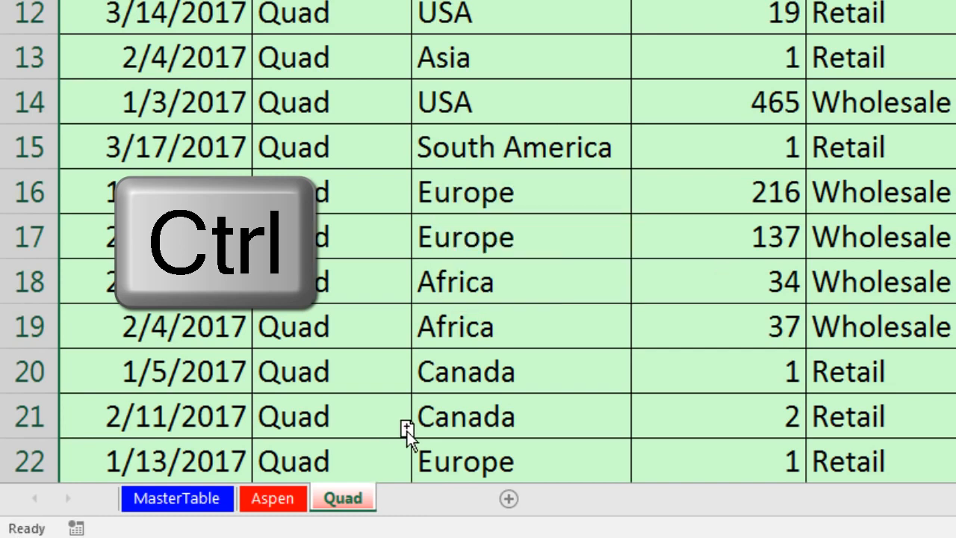
double_click(426, 497)
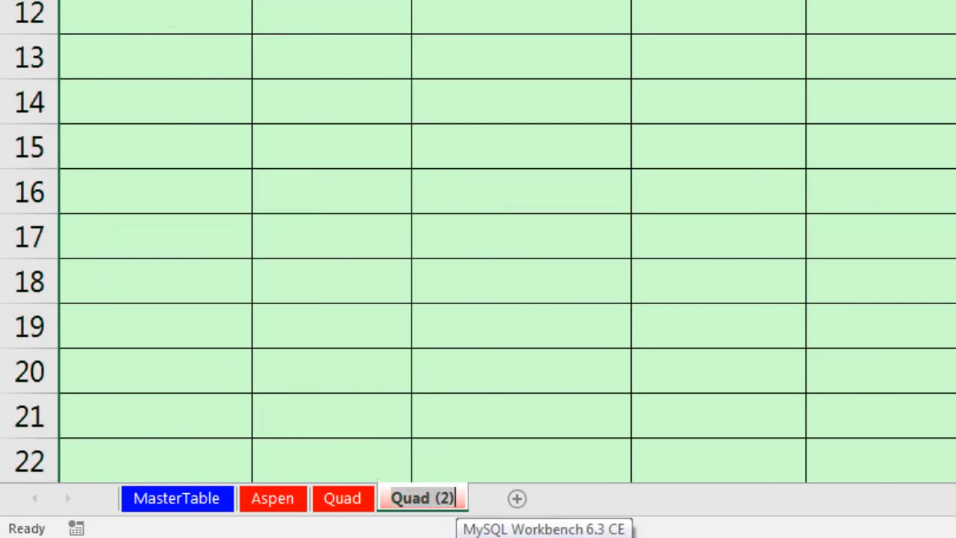
text(Carlota)
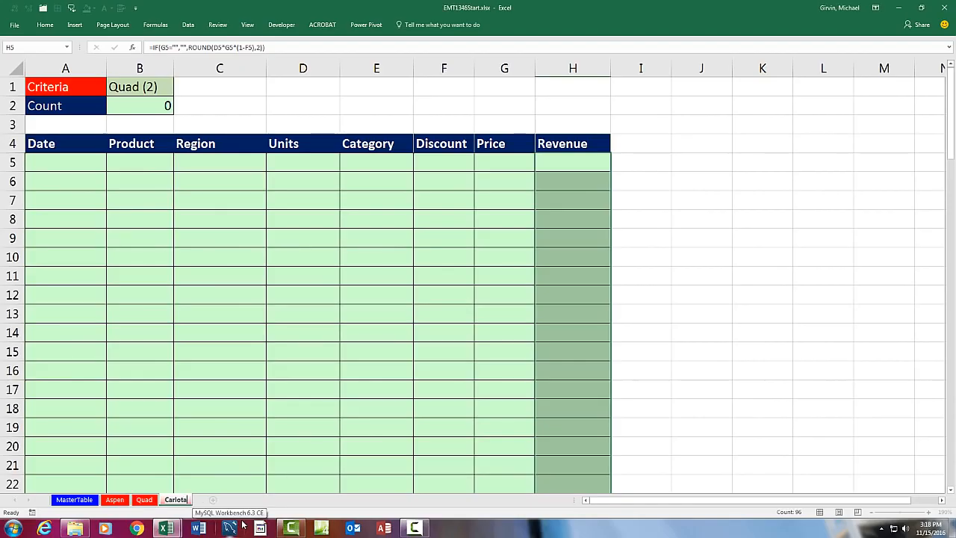
key(Return)
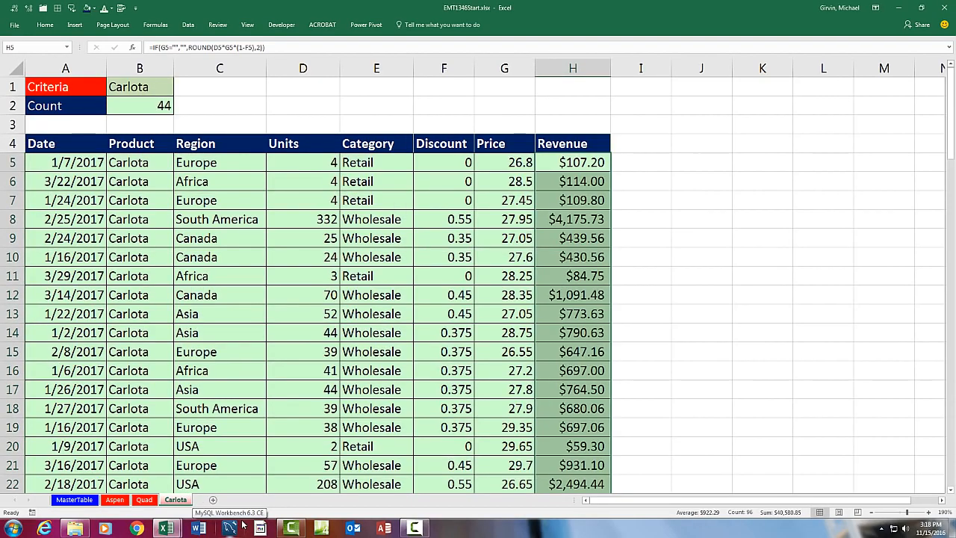
Step: Duplicate the Carlota sheet at the end of the workbook and rename the copy Sunshine
drag(175, 499, 218, 500)
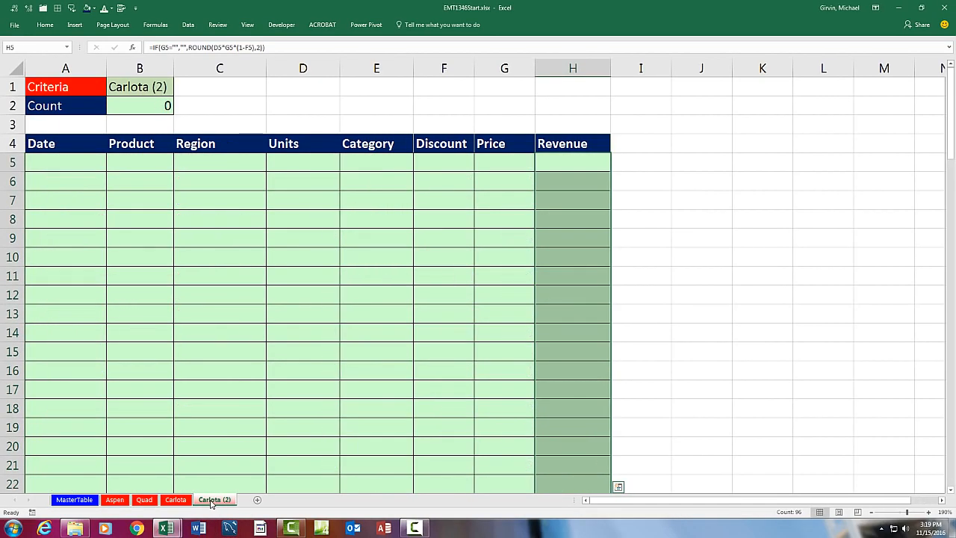
double_click(219, 500)
text(Sunshine)
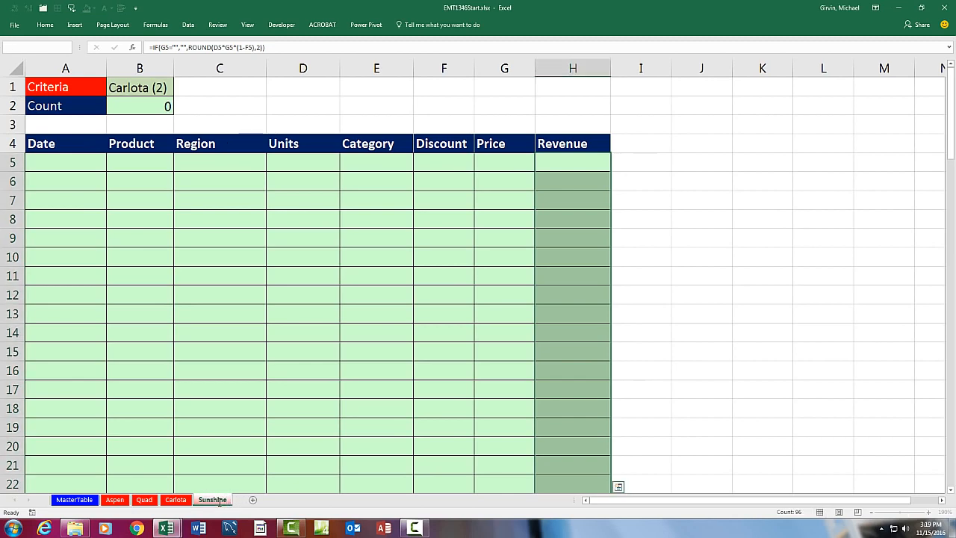
key(Return)
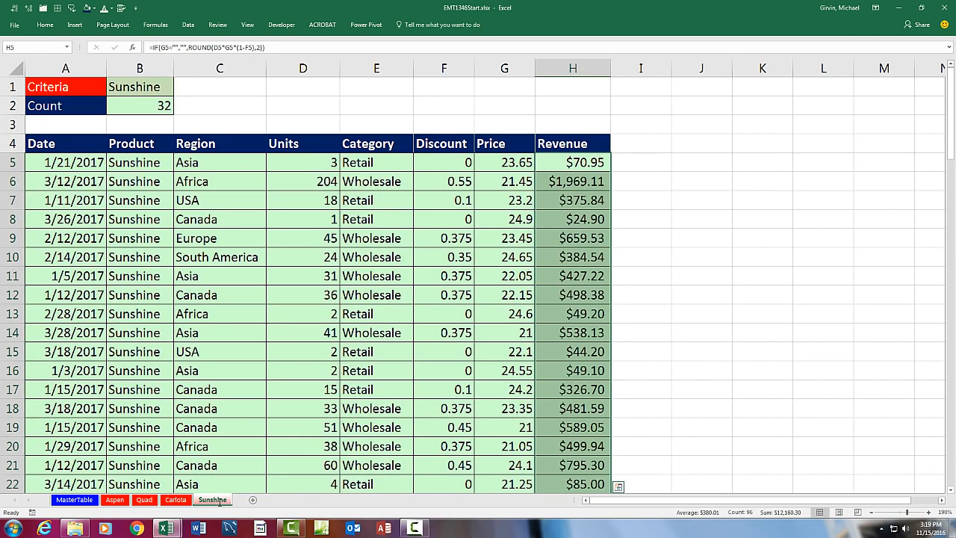
Step: Duplicate the Sunshine sheet at the end of the workbook and rename the copy Yanaki
drag(219, 502, 247, 474)
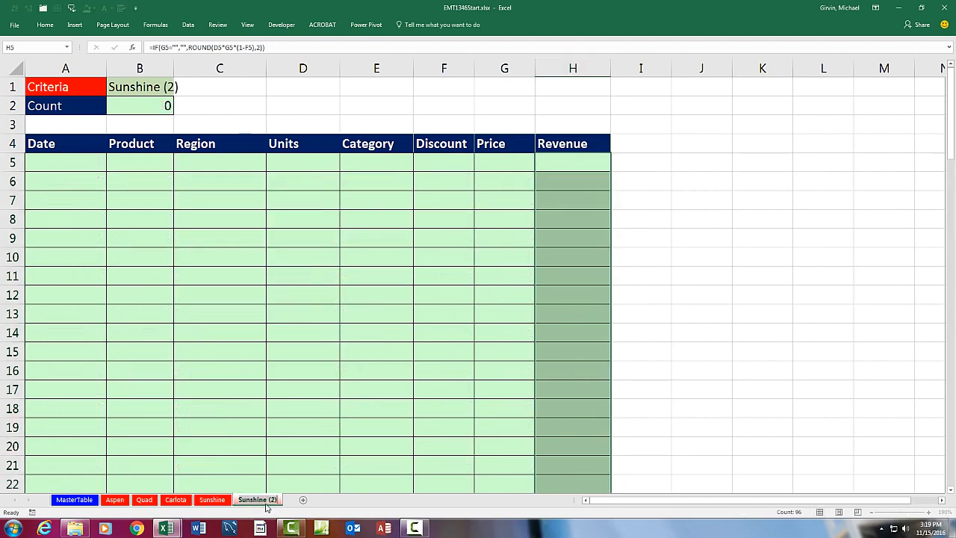
double_click(266, 505)
text(Yanaki)
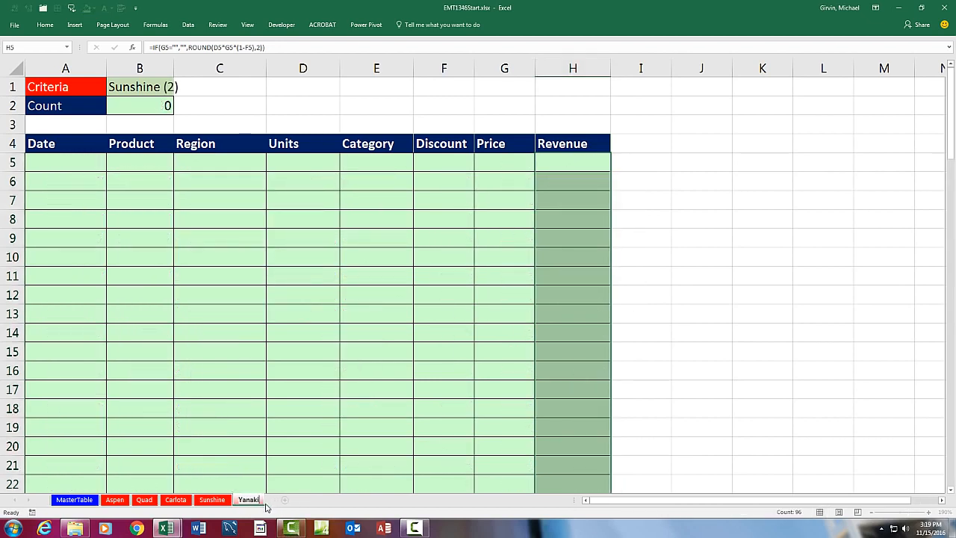
key(Return)
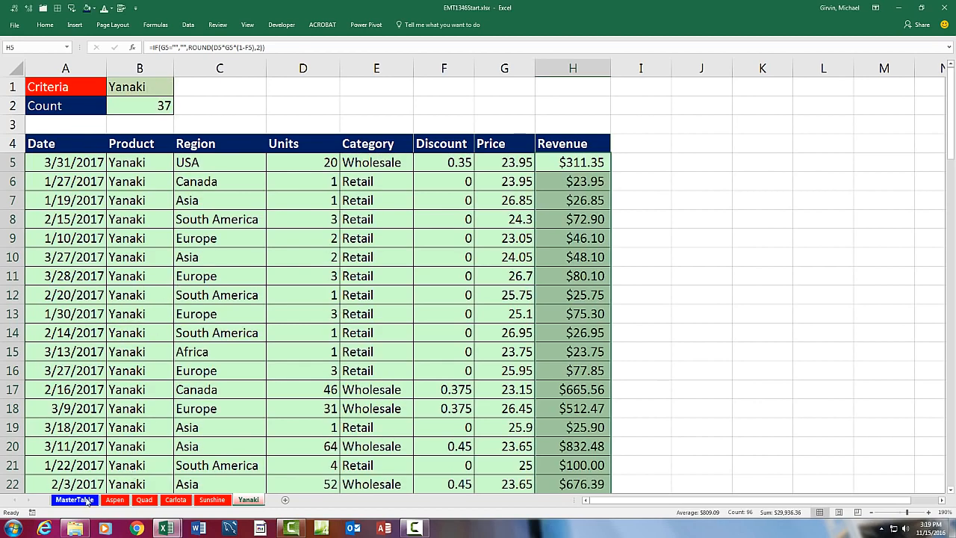
click(360, 329)
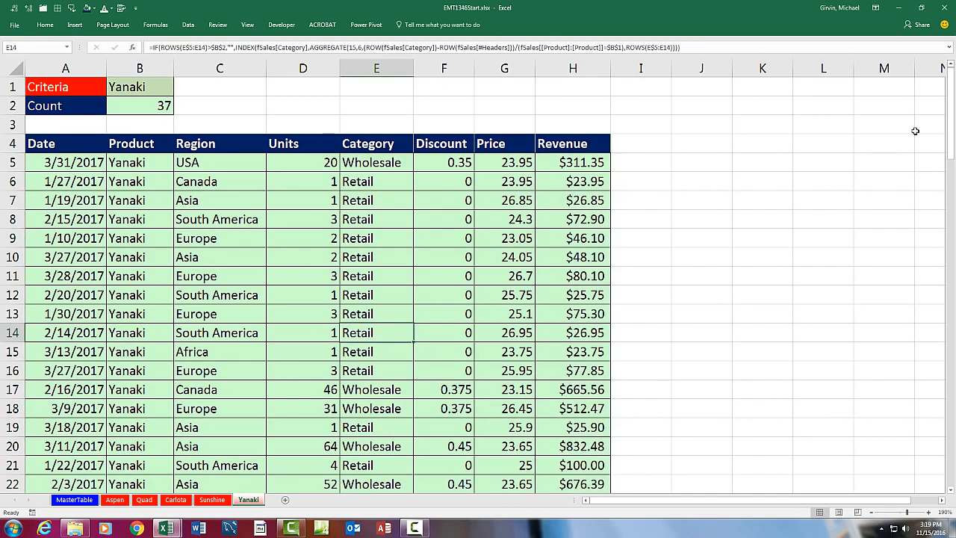
Step: Copy the extra sales records in AF2:AL22 of the MasterTable sheet, without their header row
mouse_move(952, 134)
mouse_down()
mouse_move(953, 351)
mouse_move(953, 134)
mouse_up()
click(74, 499)
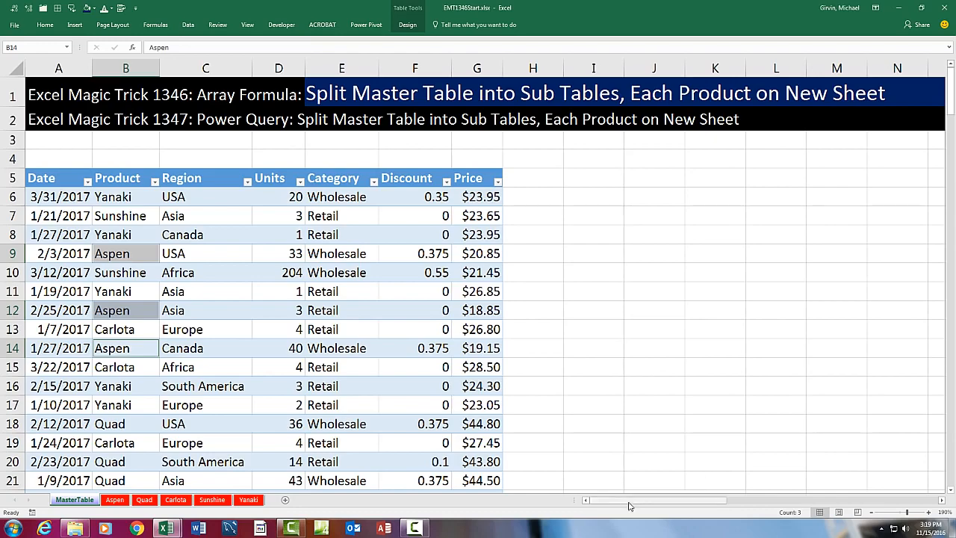
drag(629, 505, 953, 511)
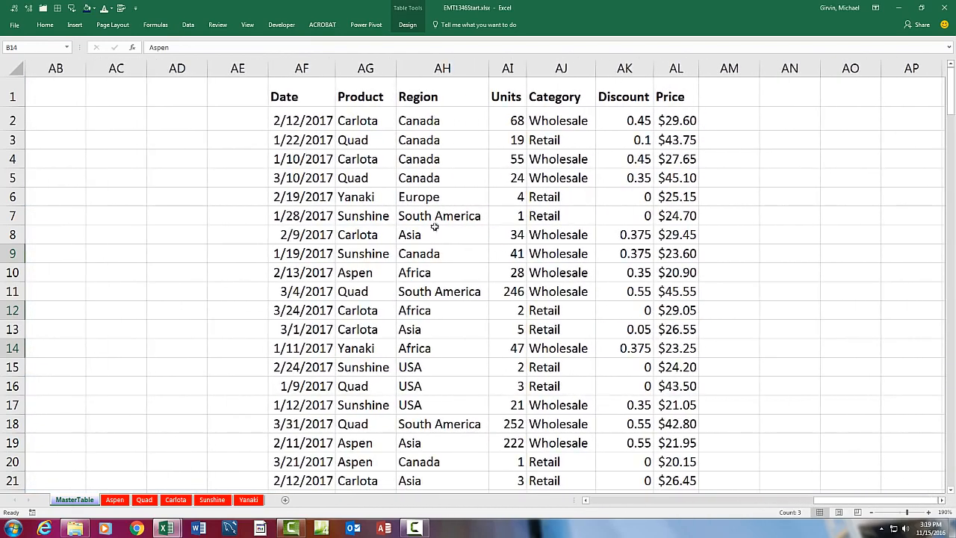
drag(290, 119, 682, 435)
key(ctrl+c)
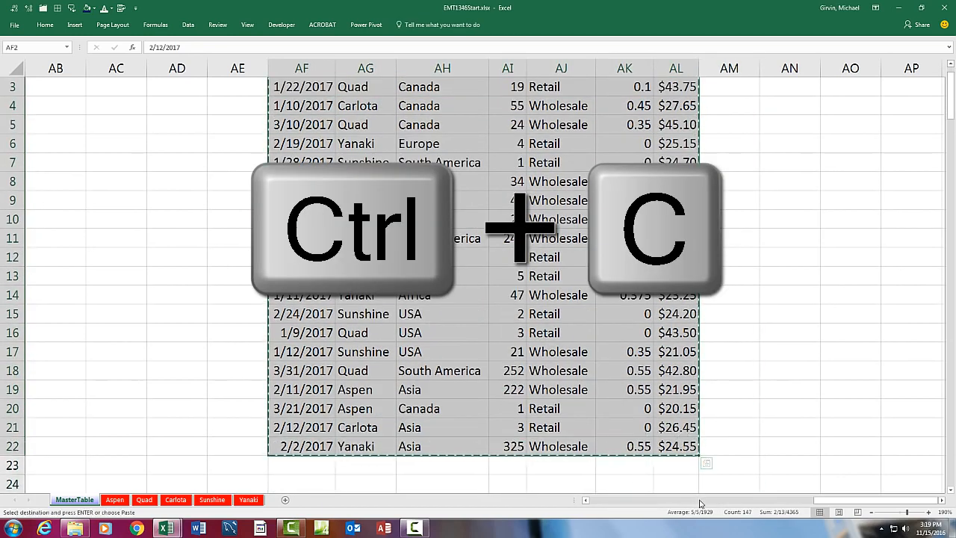
Step: Paste the copied records into A193, directly below the last row of the master sales table
drag(748, 502, 531, 483)
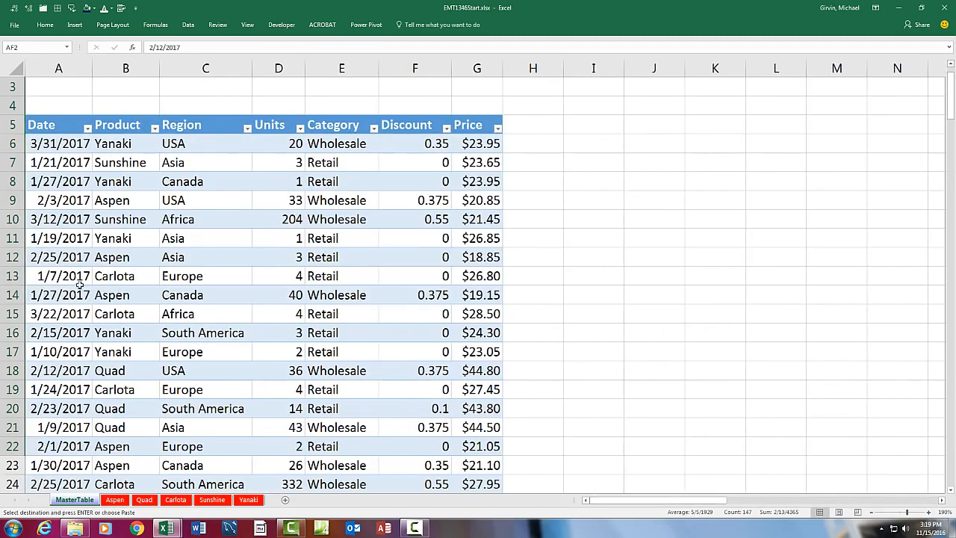
click(57, 292)
key(ctrl+Down)
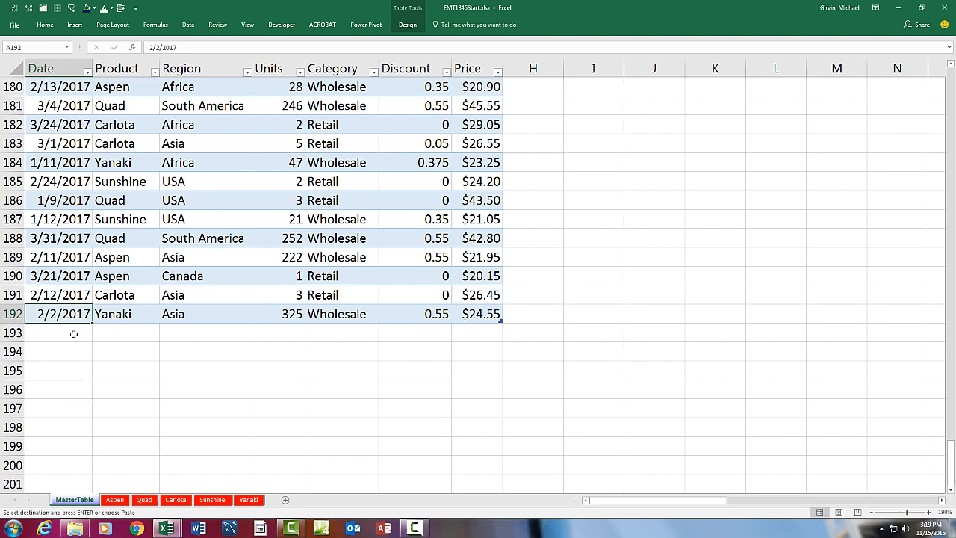
click(74, 334)
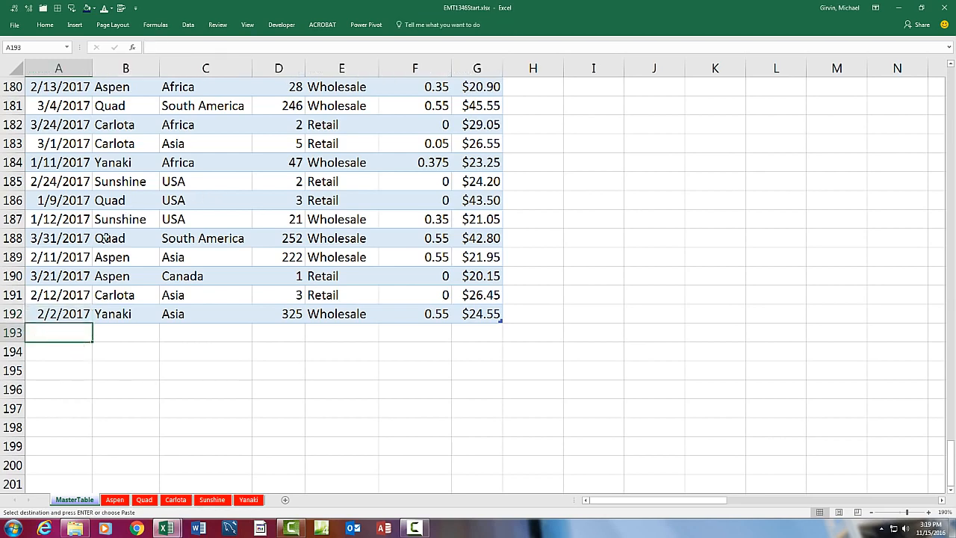
key(ctrl+v)
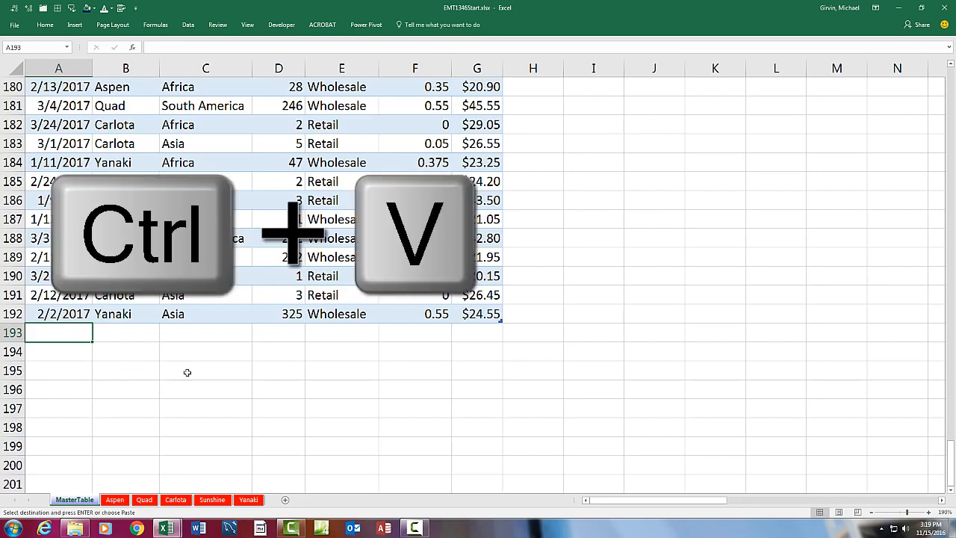
click(589, 388)
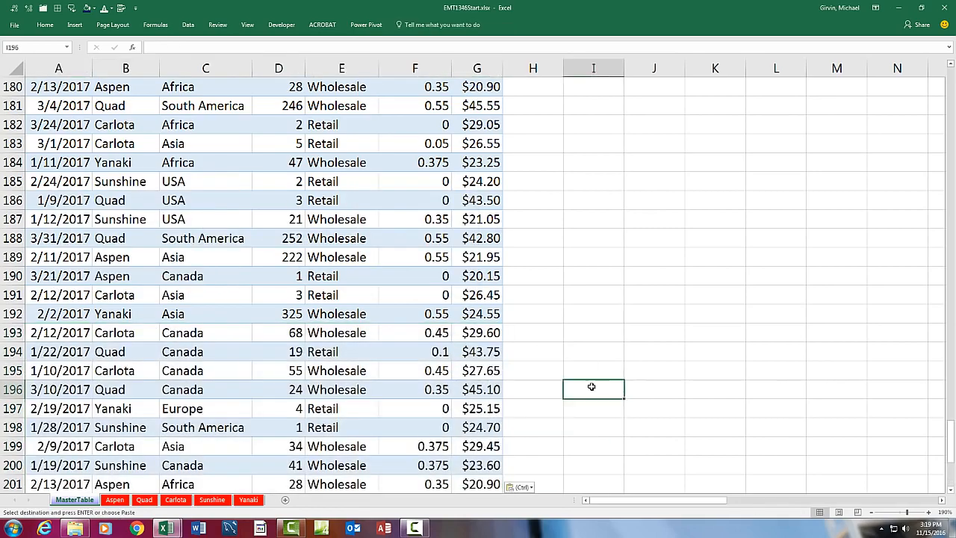
scroll(591, 386, down, 6)
scroll(591, 386, down, 5)
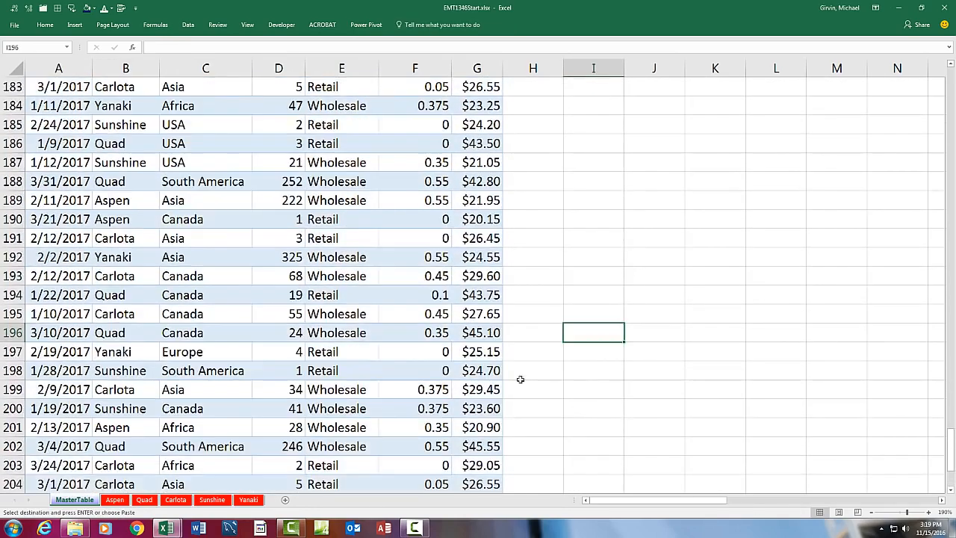
Step: Check the counts and extracted records on the Aspen, Quad, Carlota, Sunshine and Yanaki sheets for the added sales
click(114, 500)
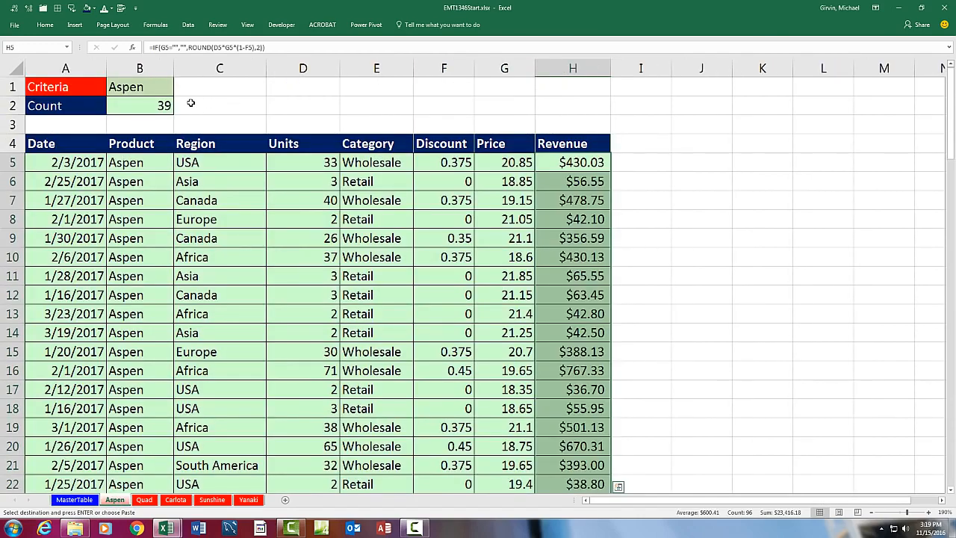
click(161, 105)
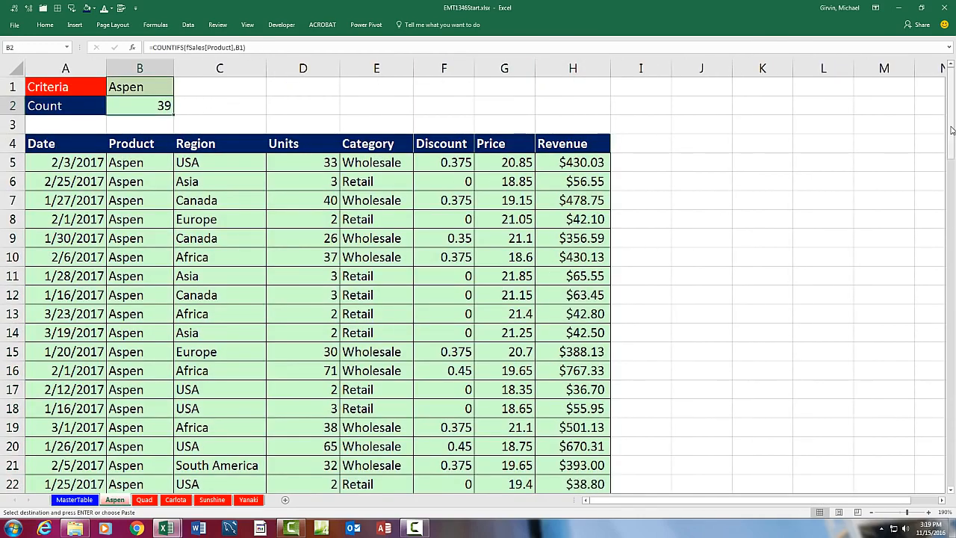
drag(952, 131, 952, 159)
scroll(753, 287, down, 8)
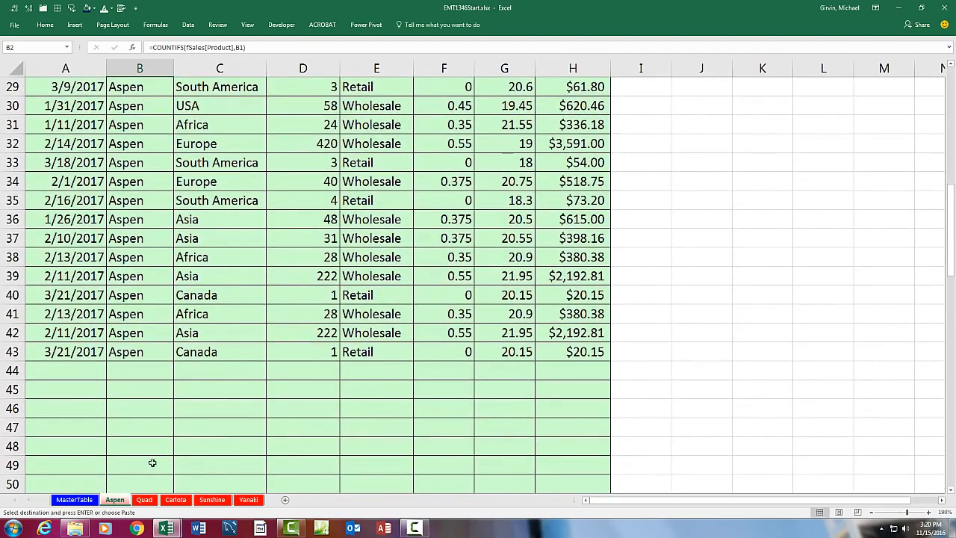
click(144, 498)
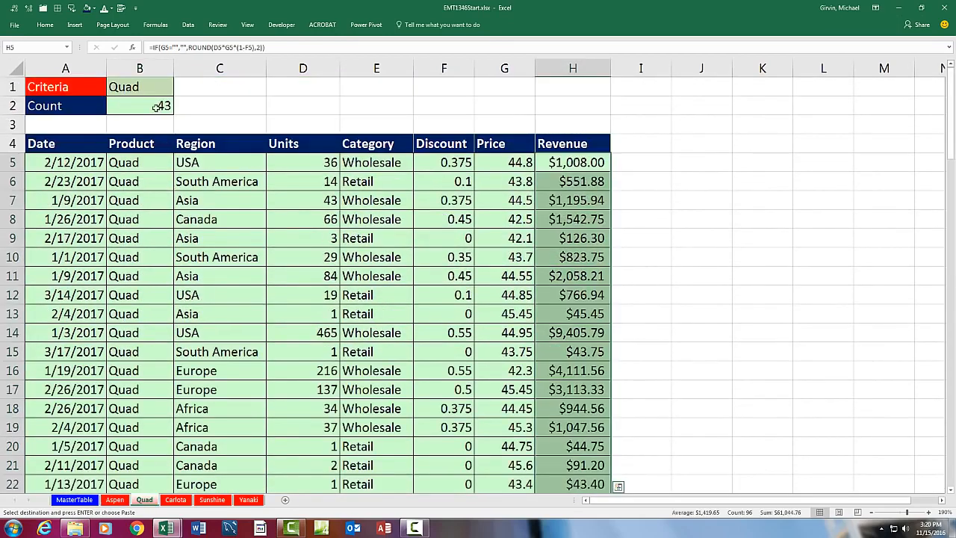
click(176, 499)
click(212, 499)
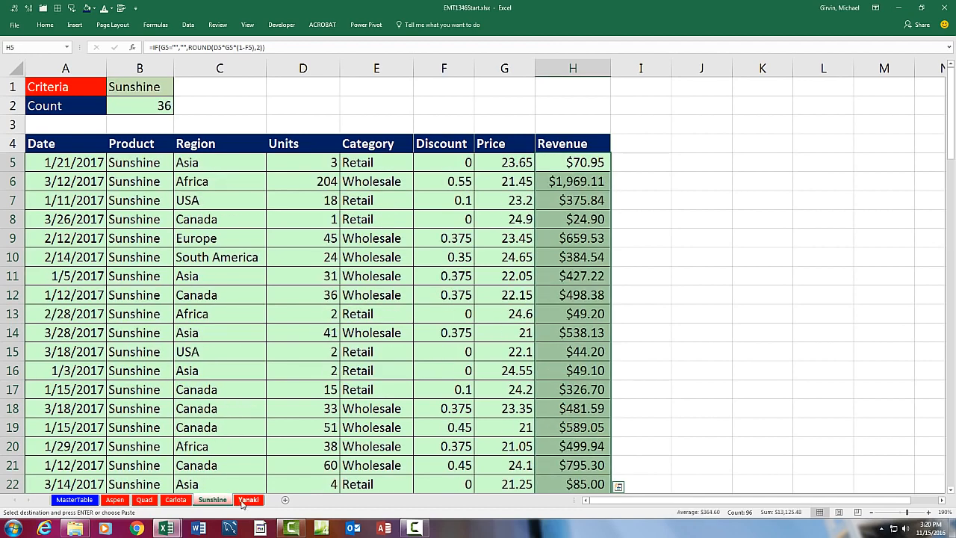
click(250, 500)
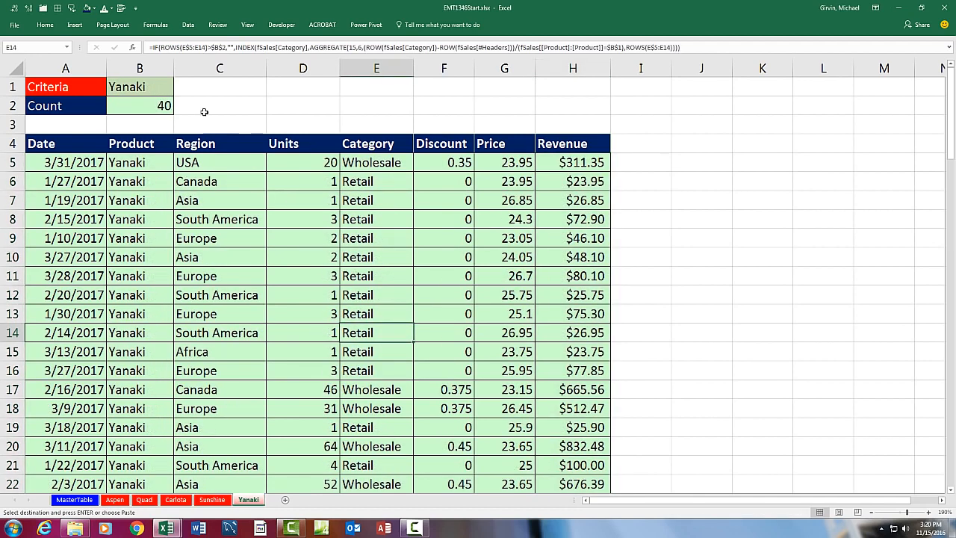
Step: Review the sheet-name criteria formula in B1 and the COUNTIFS formula in B2 on the Yanaki sheet
double_click(162, 87)
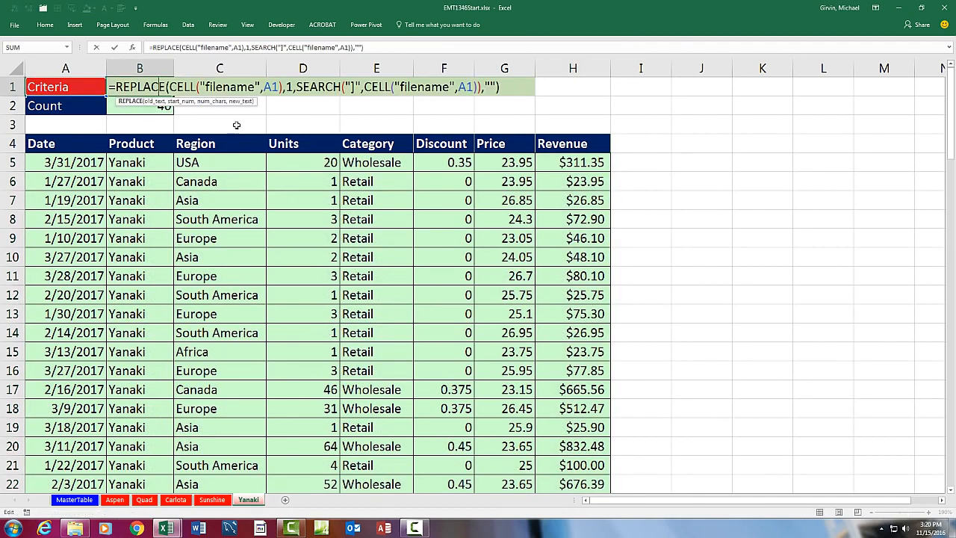
key(Escape)
click(160, 106)
double_click(160, 106)
key(Escape)
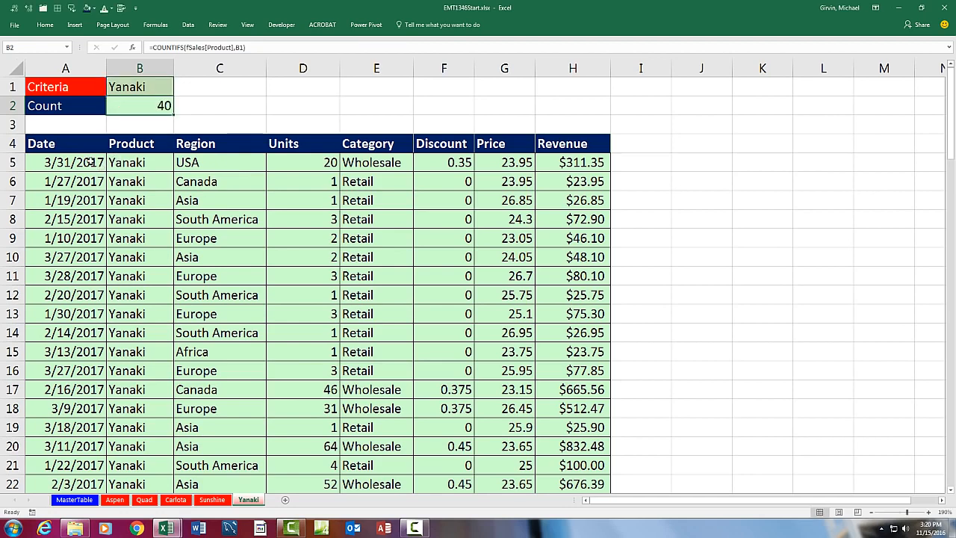
Step: Review the extraction formula in A5 of the Yanaki sheet, and return to cell A1 of the MasterTable sheet
double_click(90, 162)
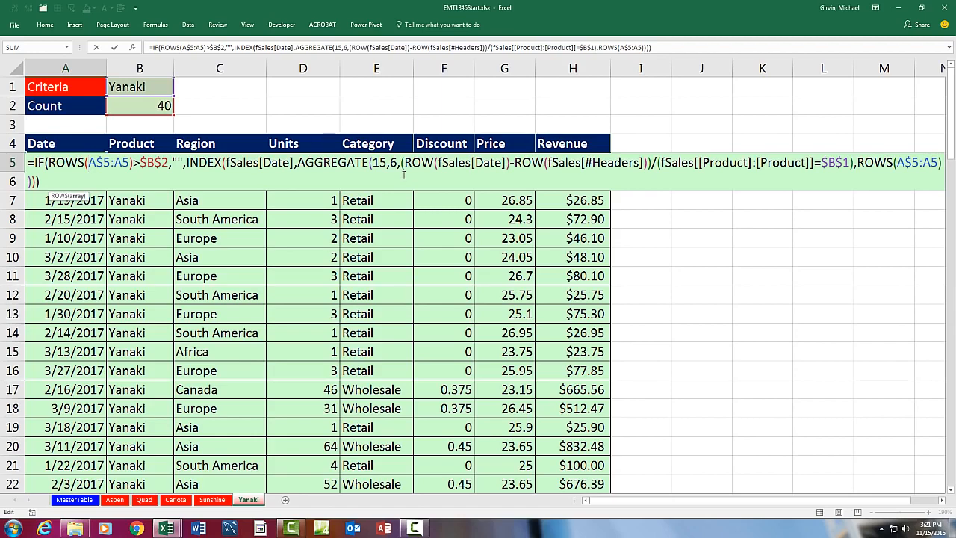
key(Return)
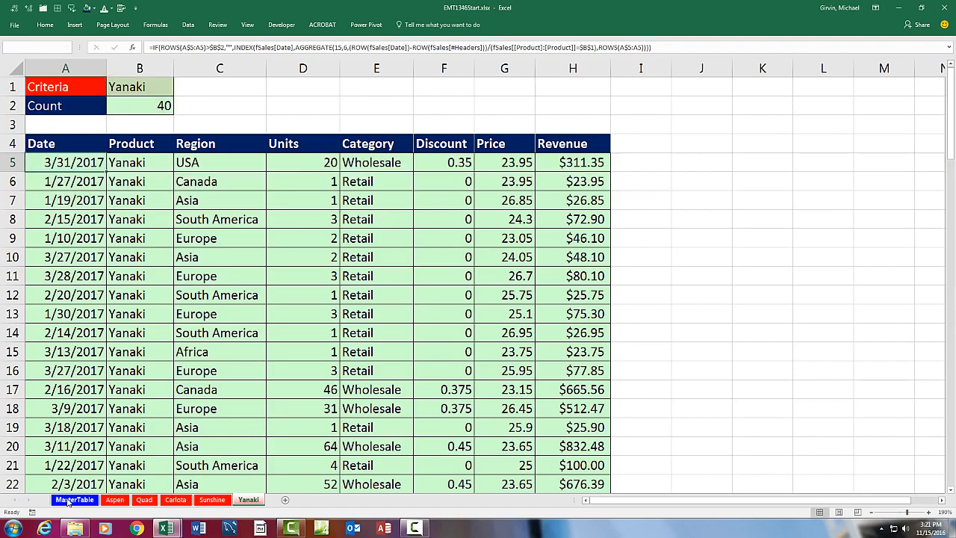
click(74, 499)
key(ctrl+Home)
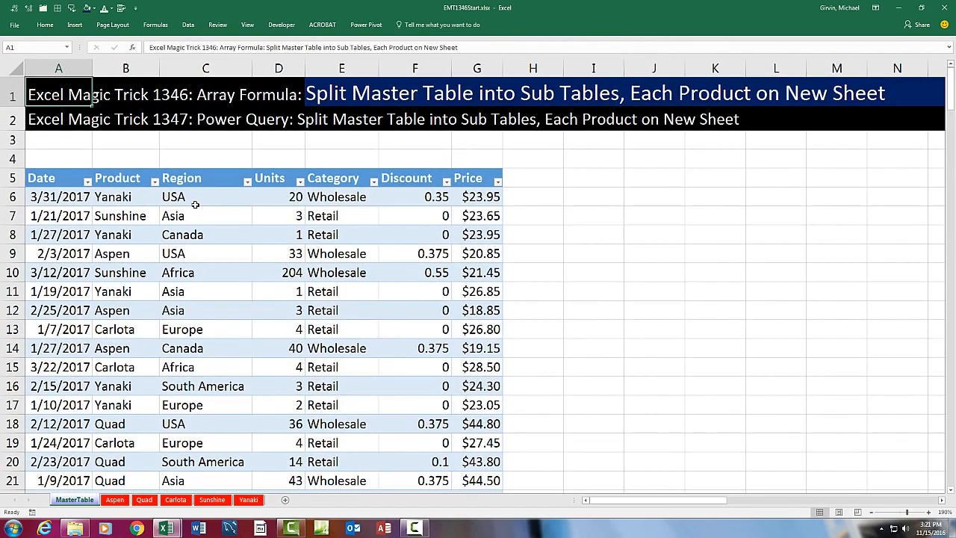